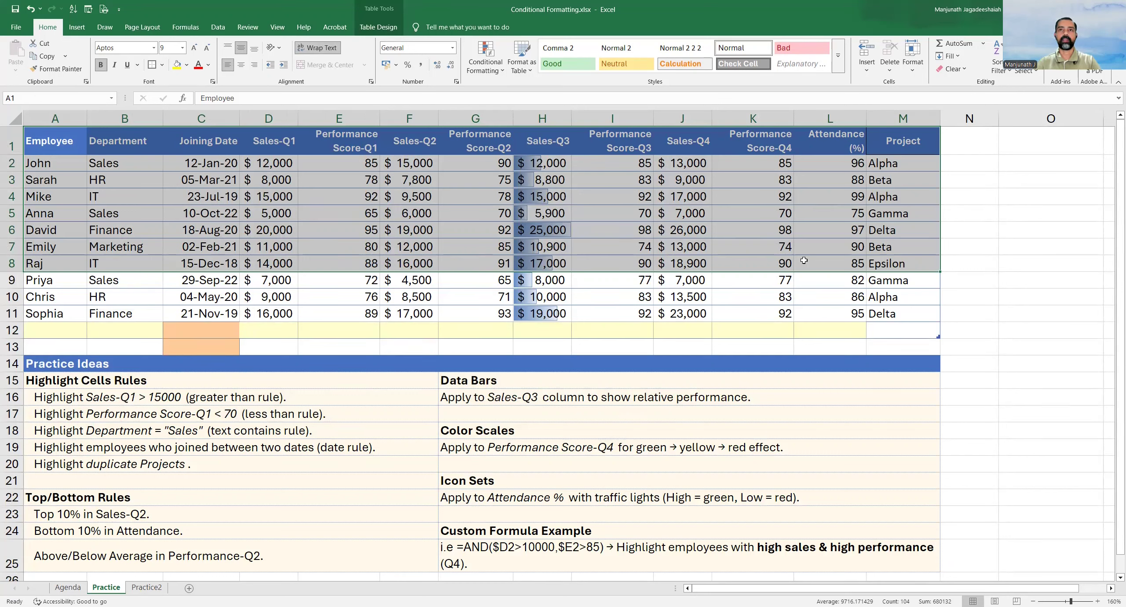
left_click(407, 265)
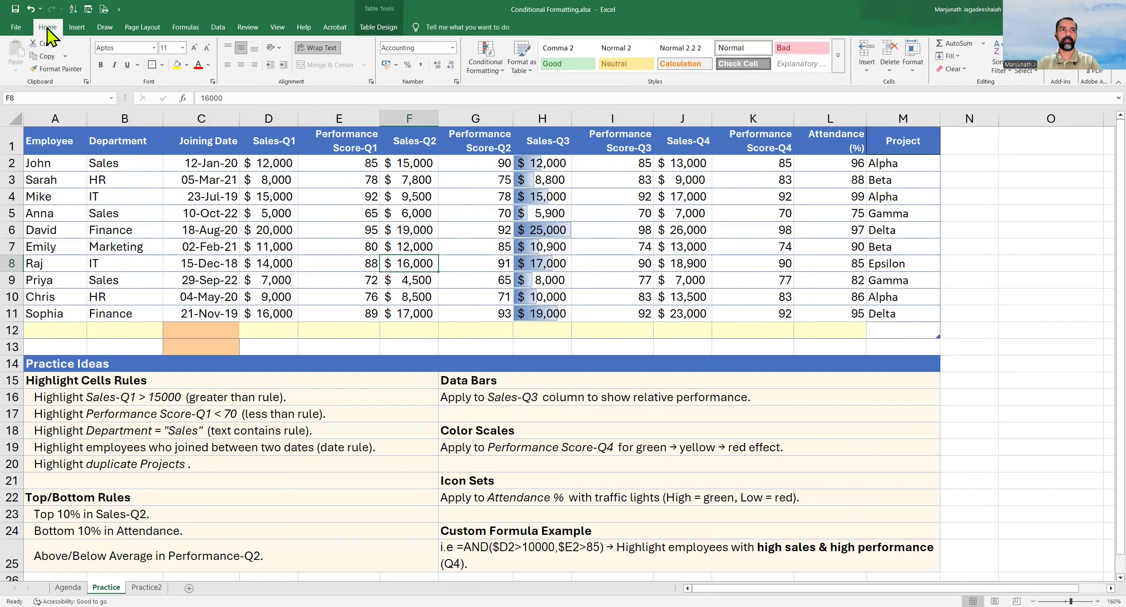
left_click(490, 63)
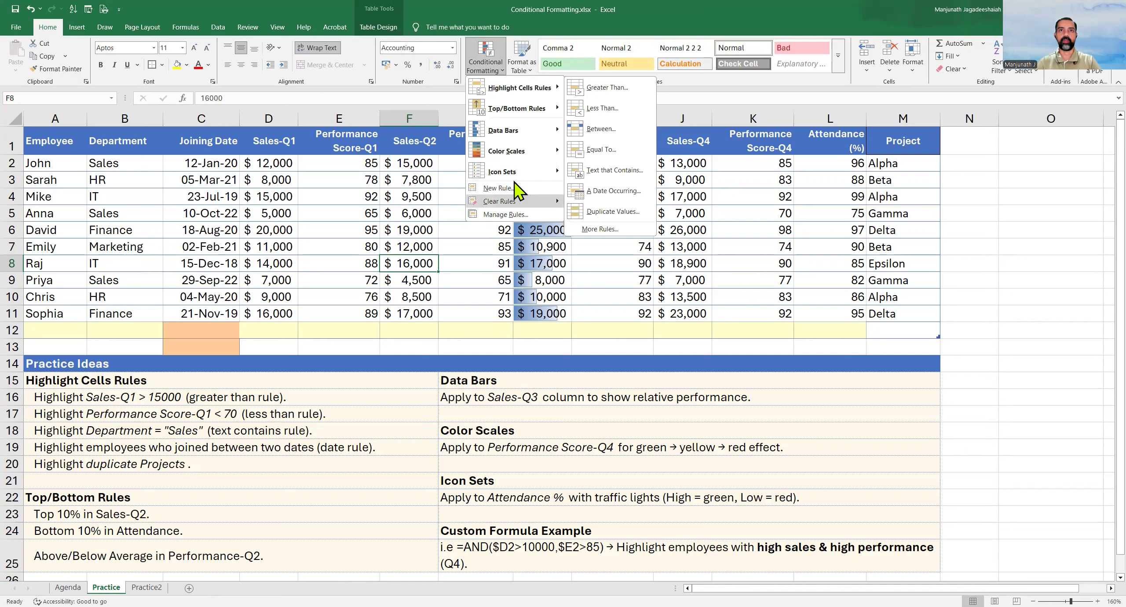
mouse_move(510, 88)
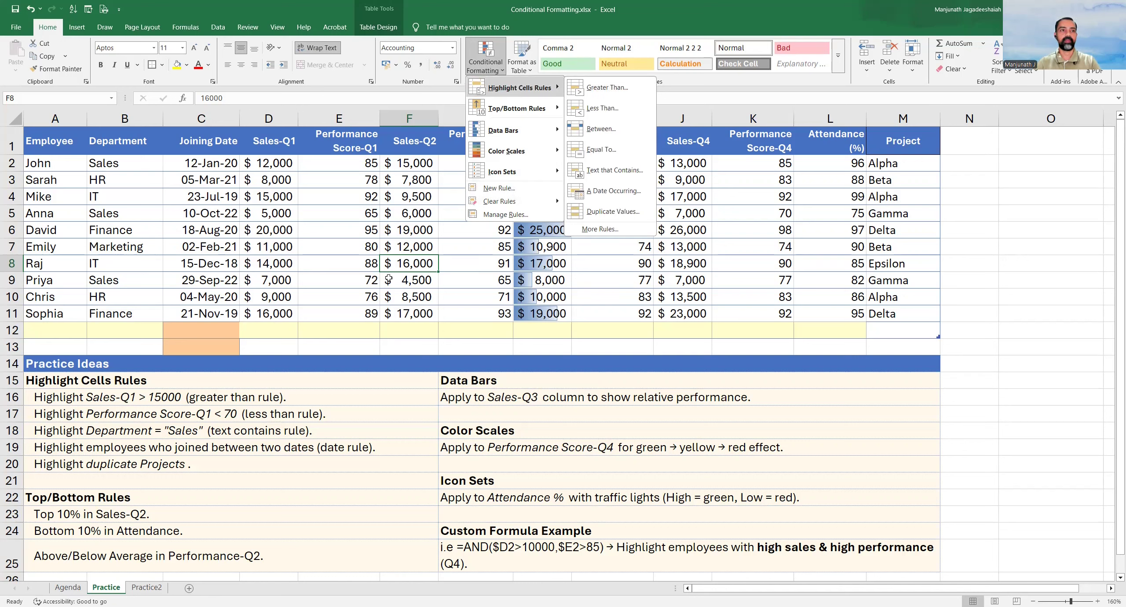
left_click(416, 259)
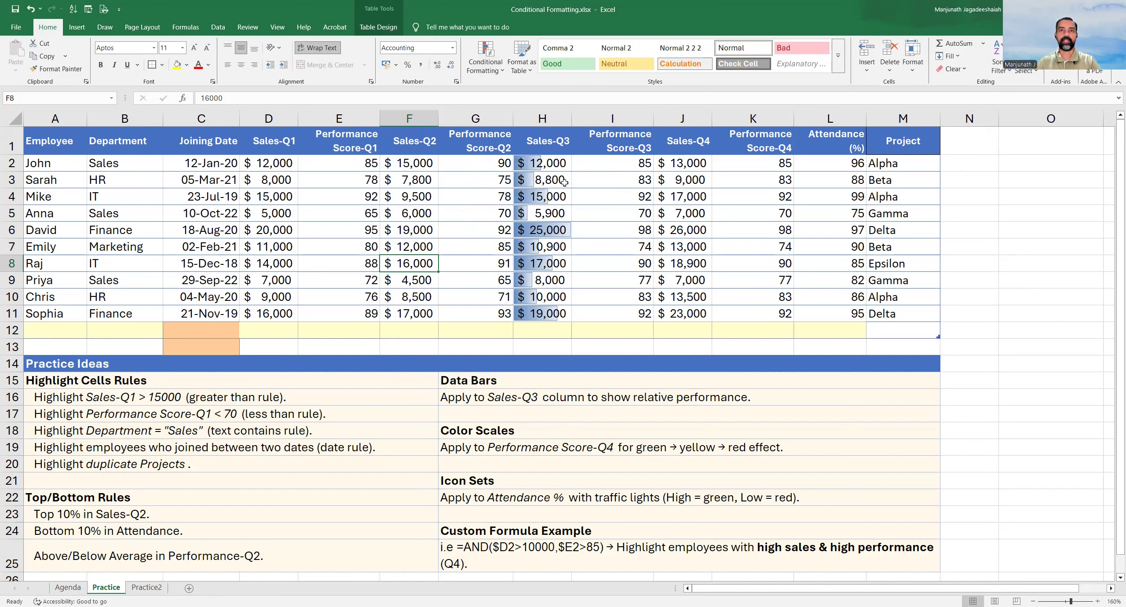
Clear the conditional formatting rules from the Sales-Q3 values in H2:H11.
left_click_drag(557, 164, 548, 309)
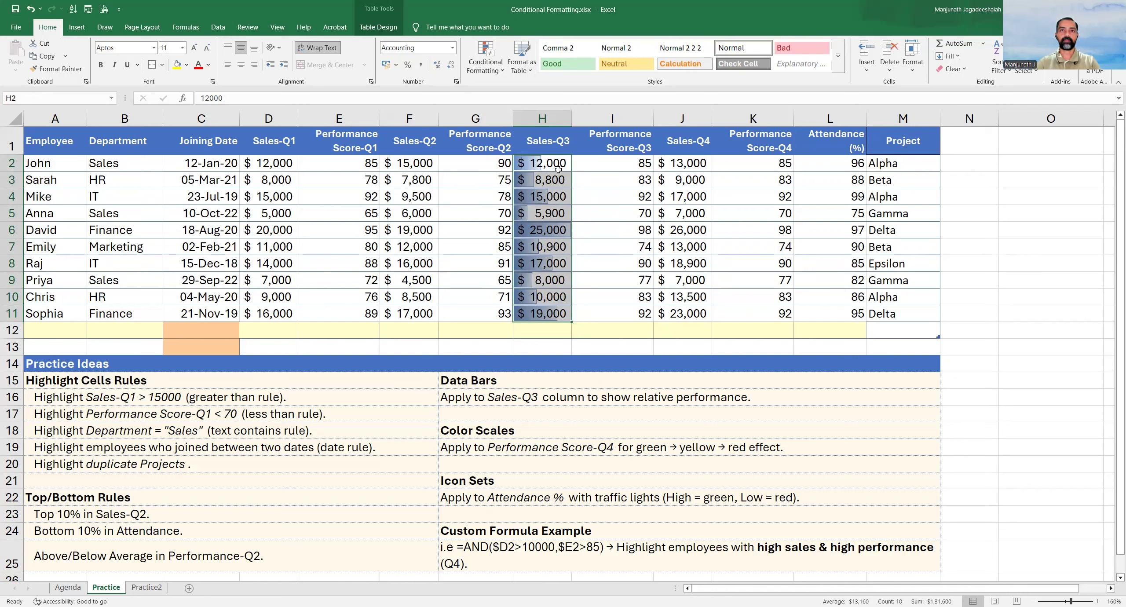
left_click_drag(559, 164, 548, 313)
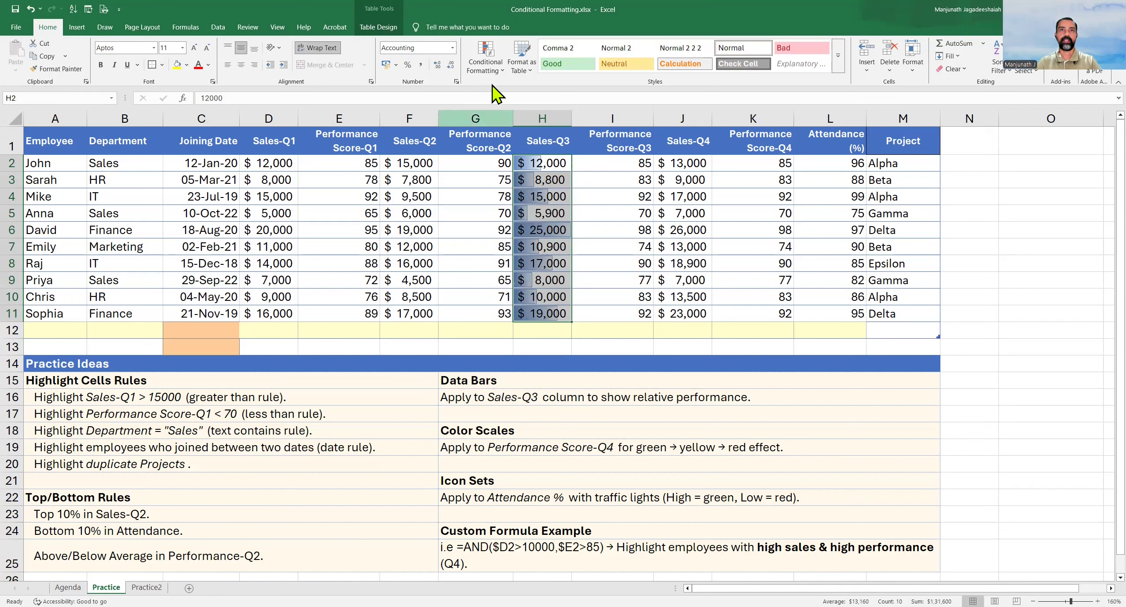
left_click(485, 57)
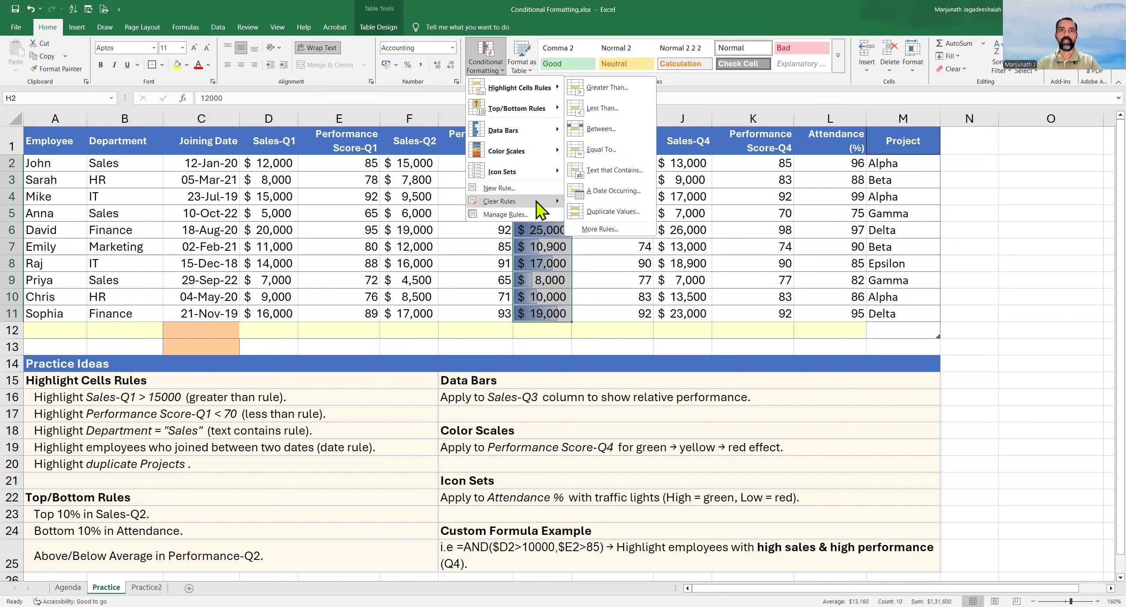
mouse_move(536, 200)
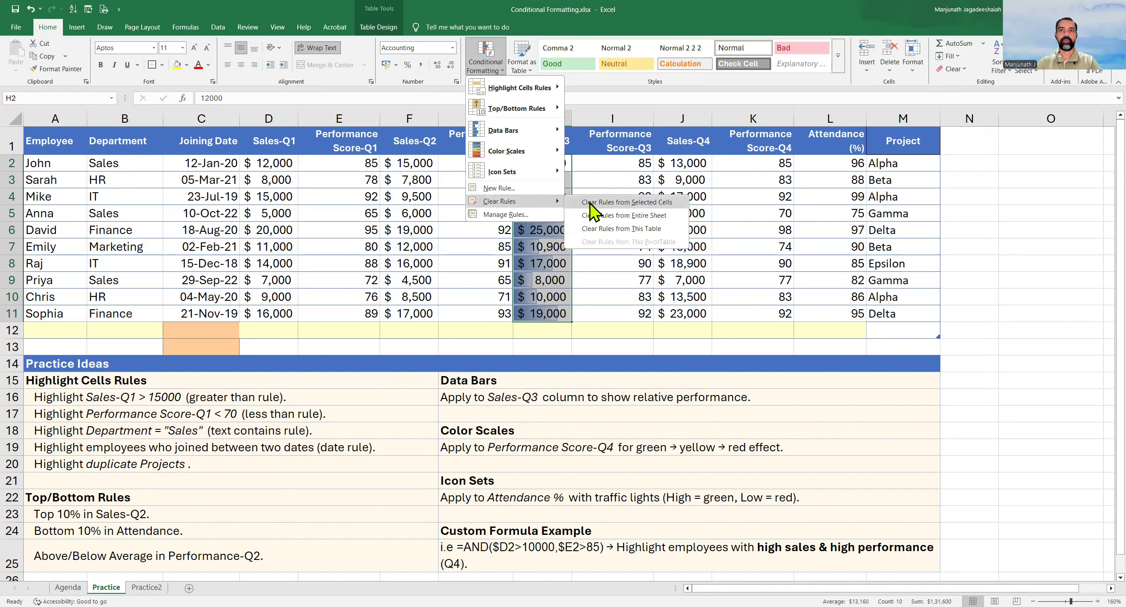
left_click(678, 203)
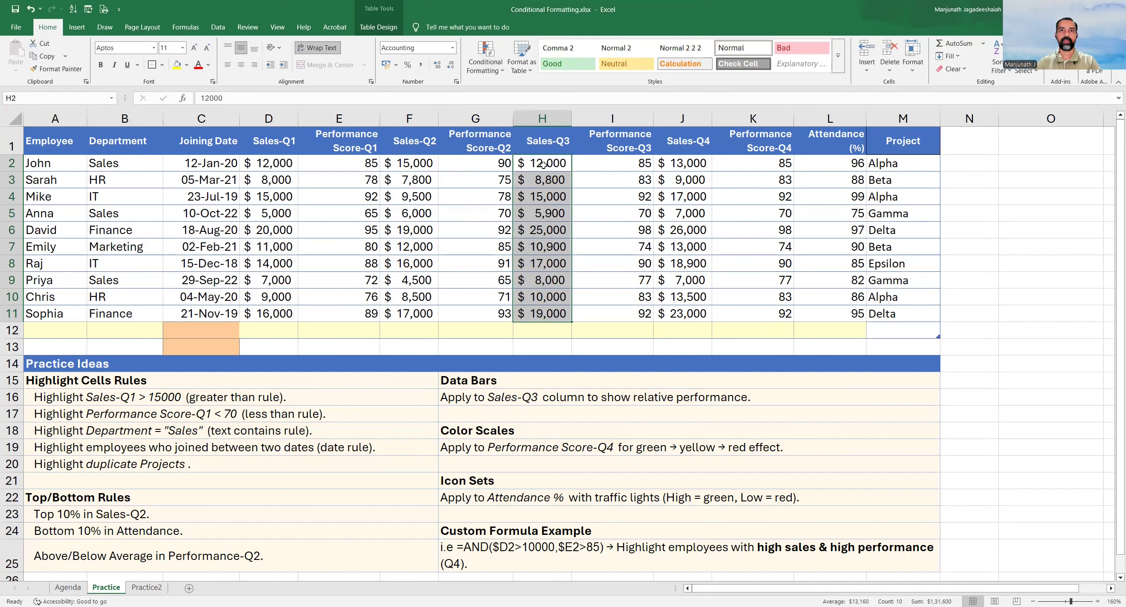
left_click(543, 164)
left_click(535, 315)
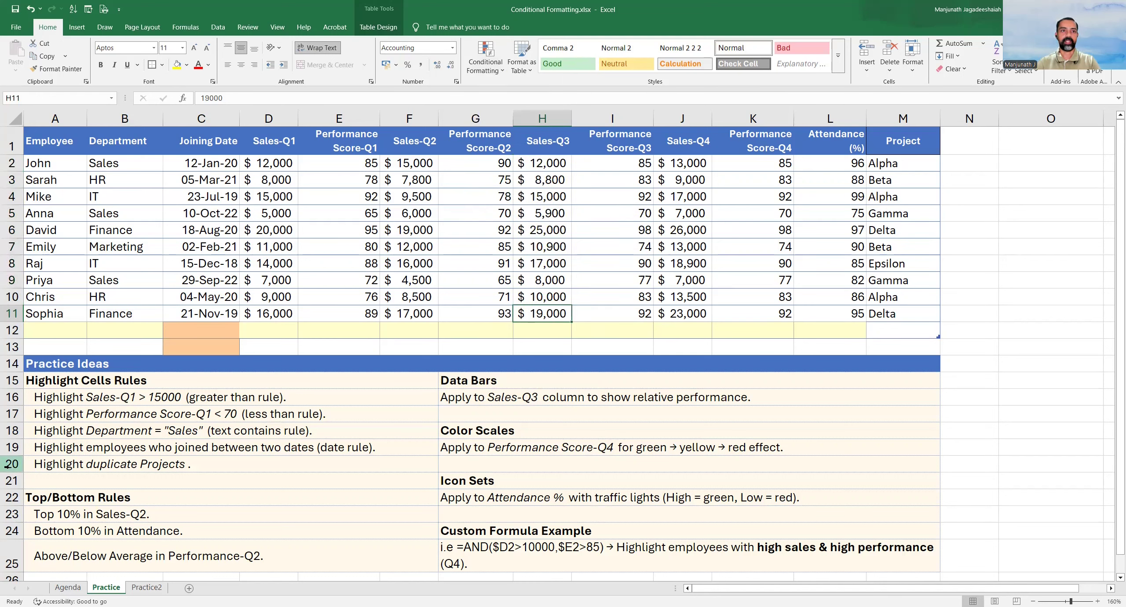
Highlight Sales-Q1 values in D2:D11 greater than 15000 with Light Red Fill with Dark Red Text.
left_click(91, 398)
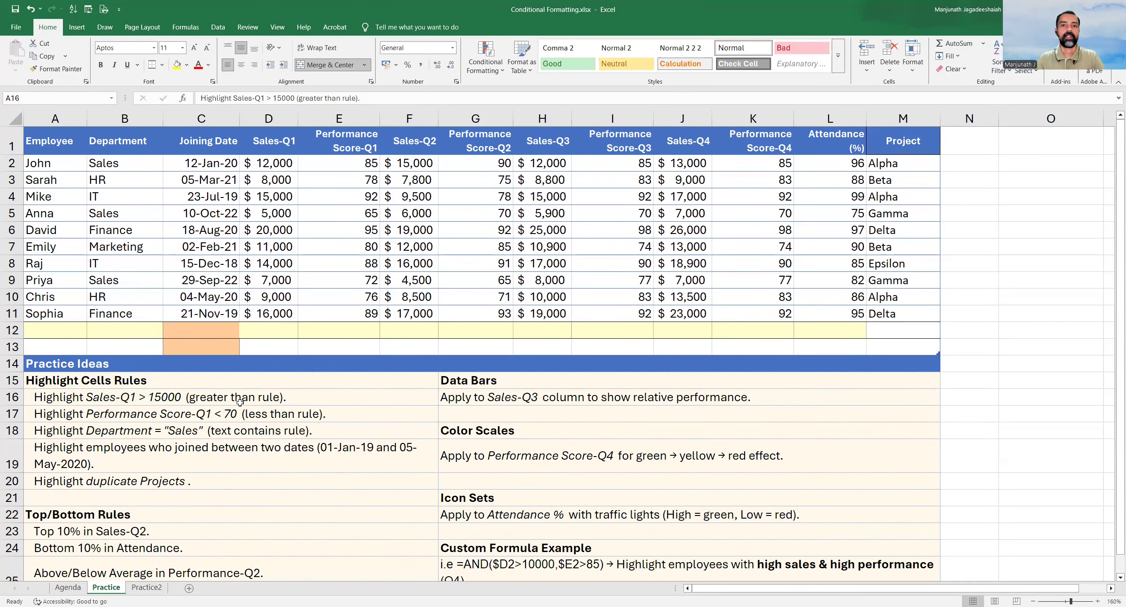
left_click(244, 398)
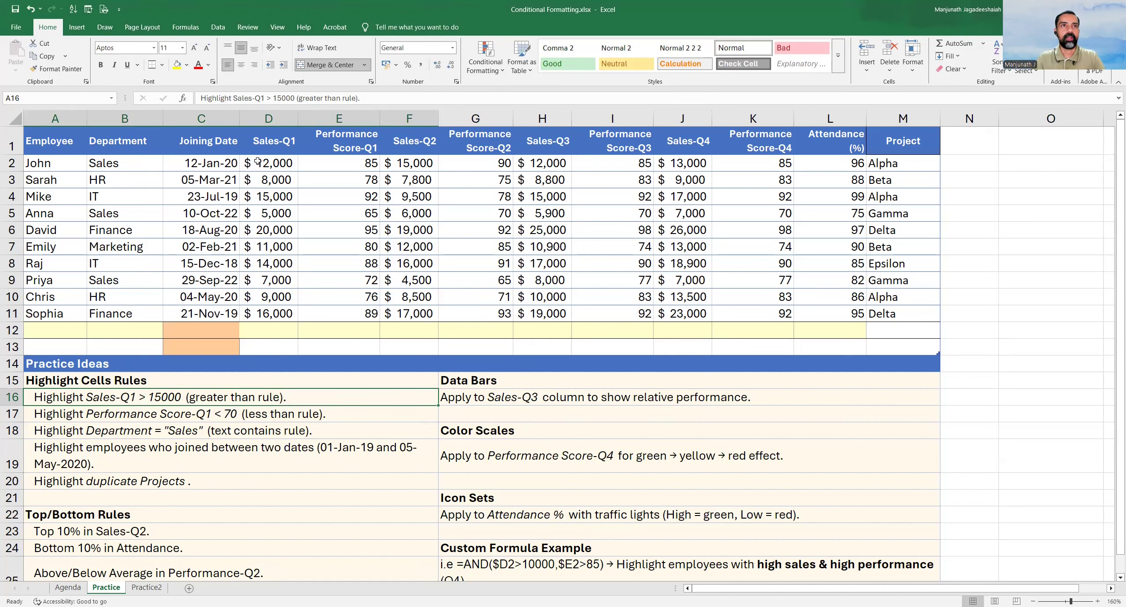
left_click_drag(262, 168, 274, 312)
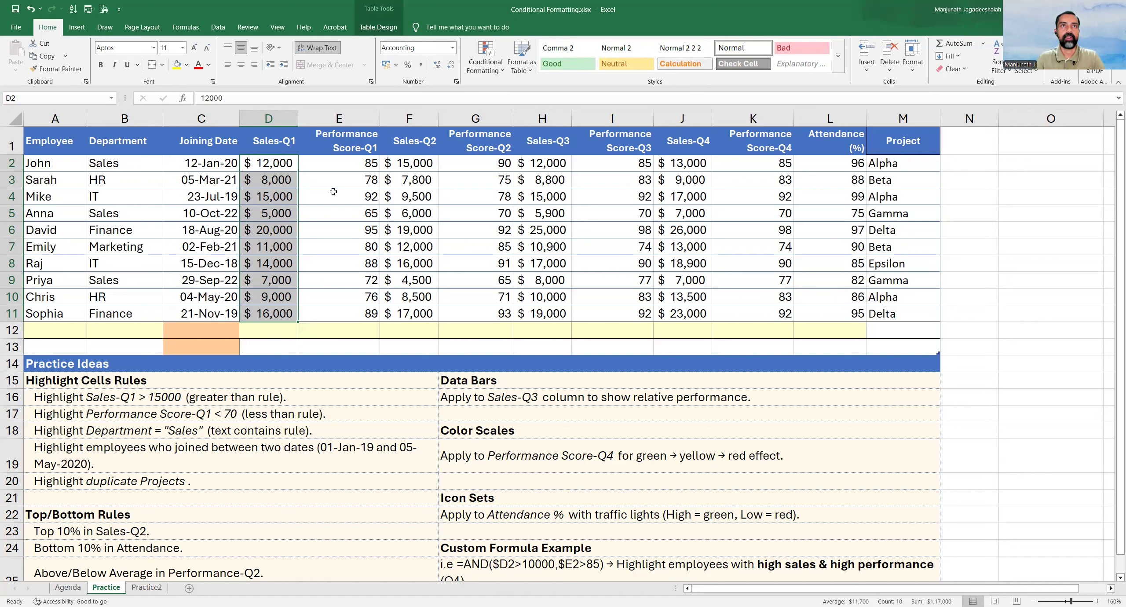
left_click(485, 56)
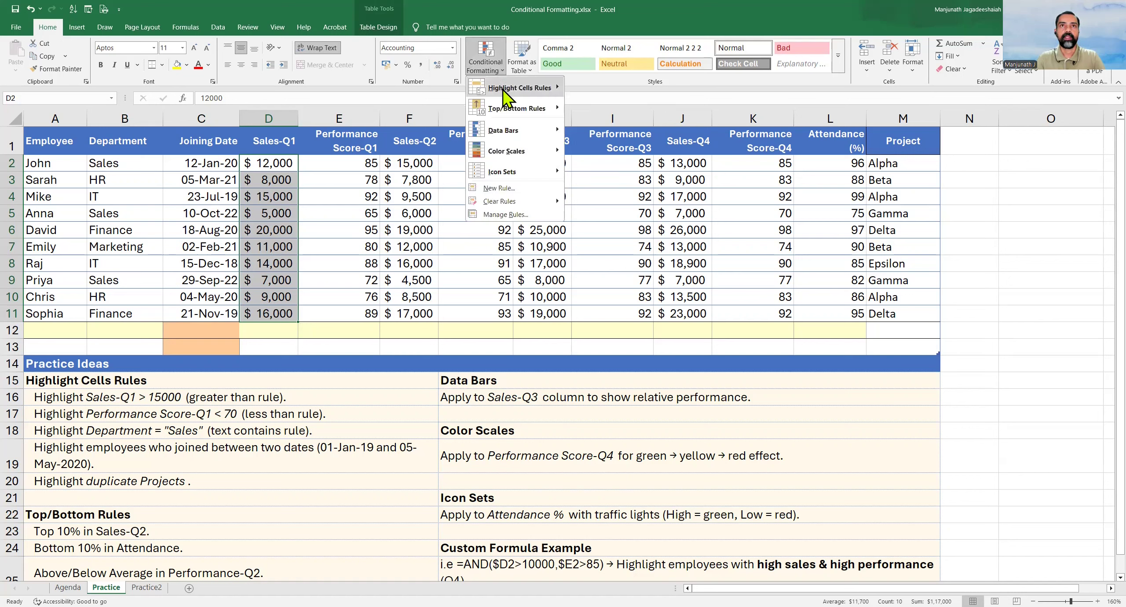
mouse_move(503, 90)
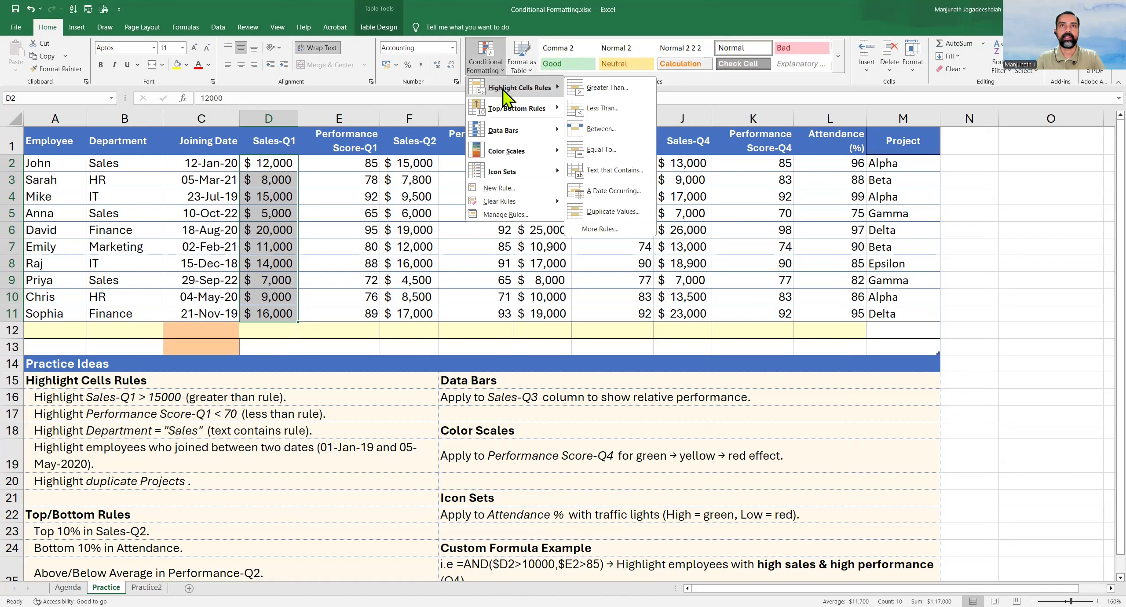
left_click(606, 88)
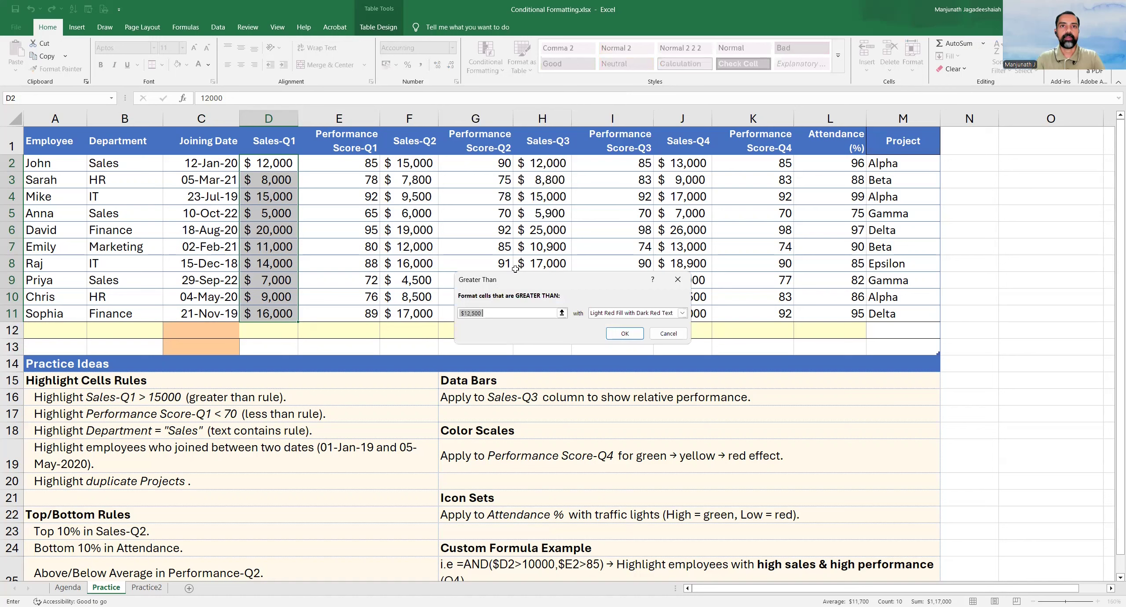
left_click(494, 310)
left_click_drag(494, 311, 370, 310)
type("15000")
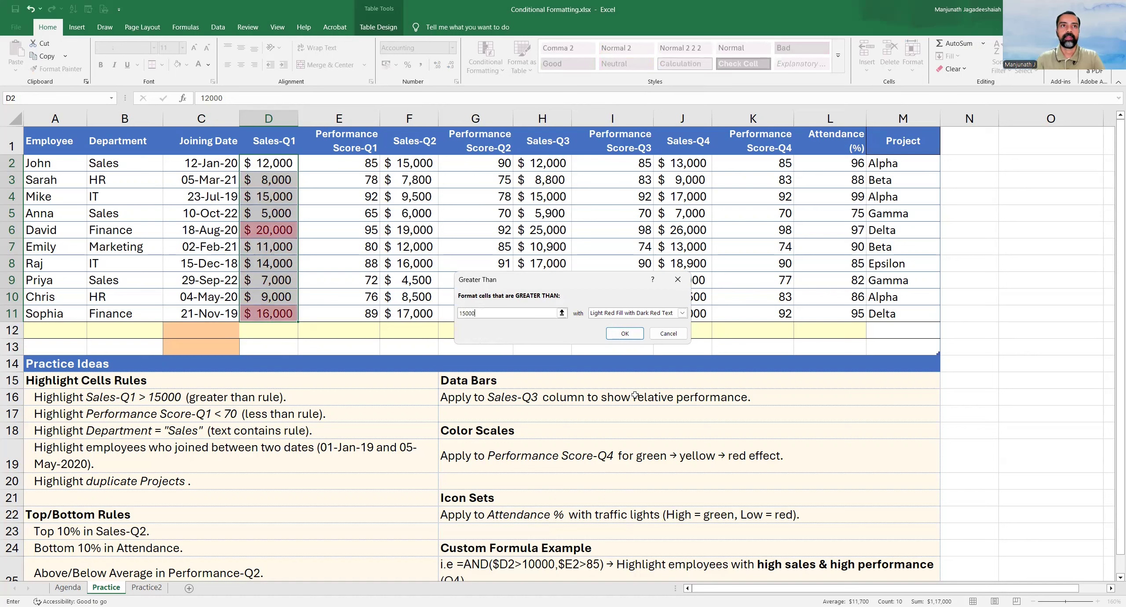
left_click(624, 333)
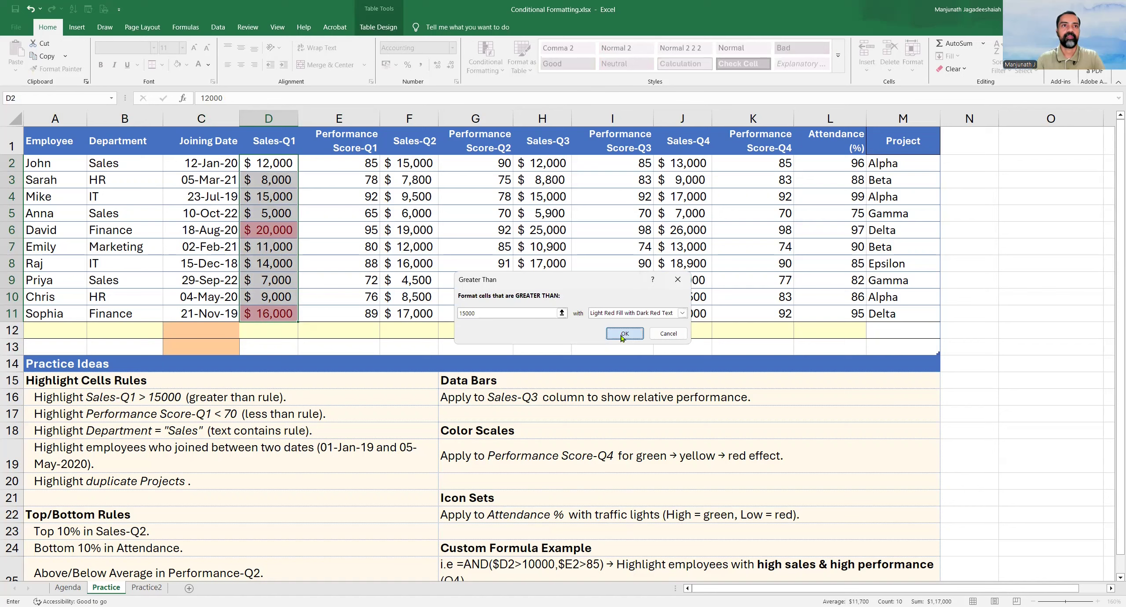
left_click(272, 233)
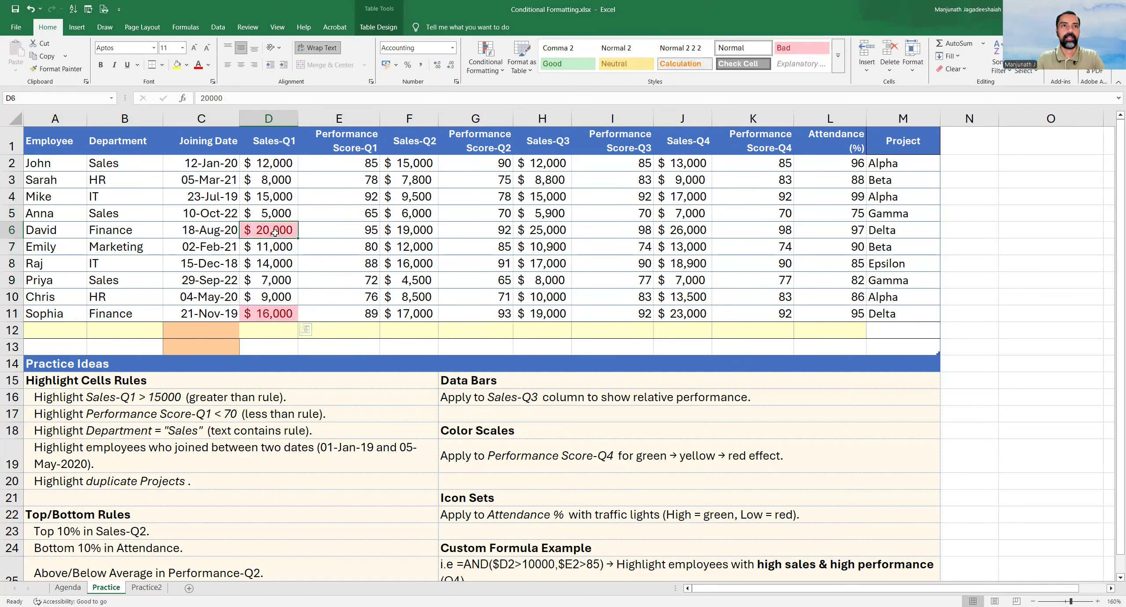
left_click(268, 315)
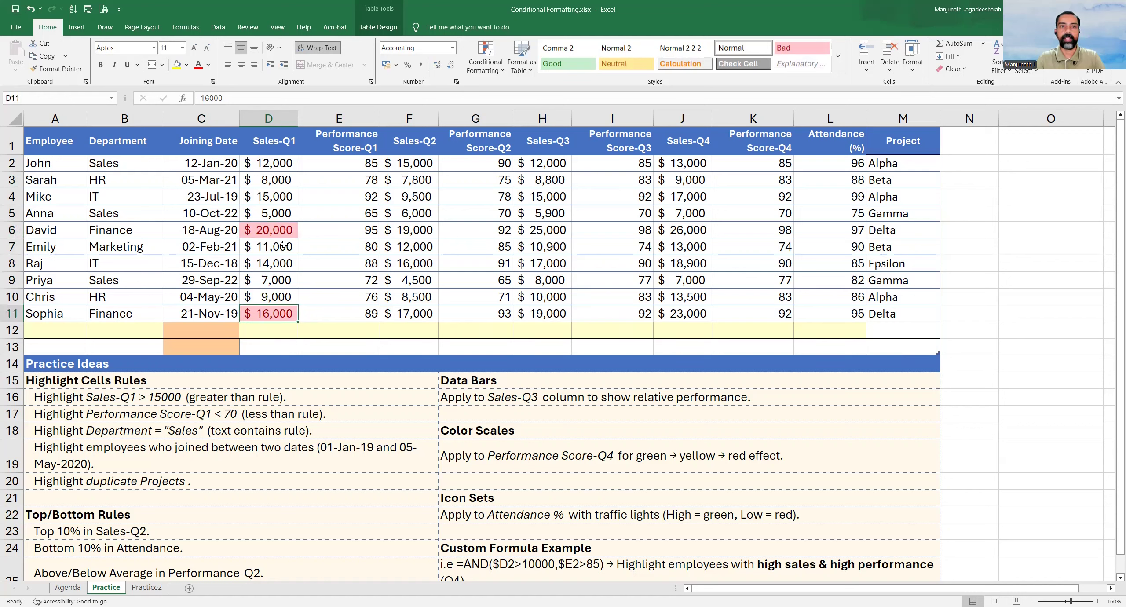
Highlight Performance Score-Q1 values in E2:E11 less than 70 with Yellow Fill with Dark Yellow Text.
left_click(100, 418)
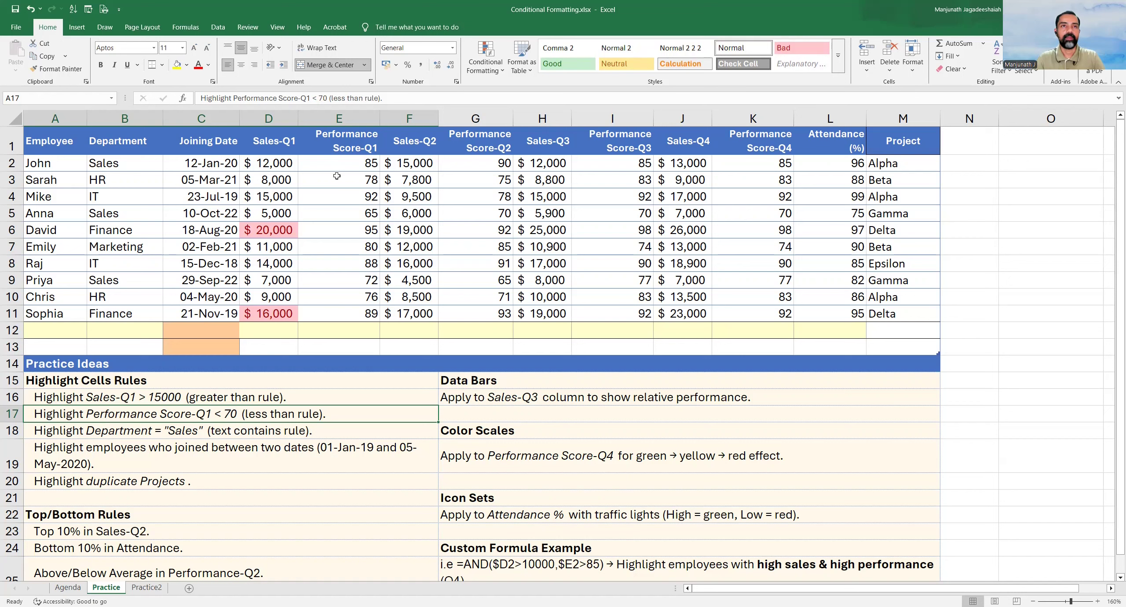
left_click_drag(336, 164, 341, 316)
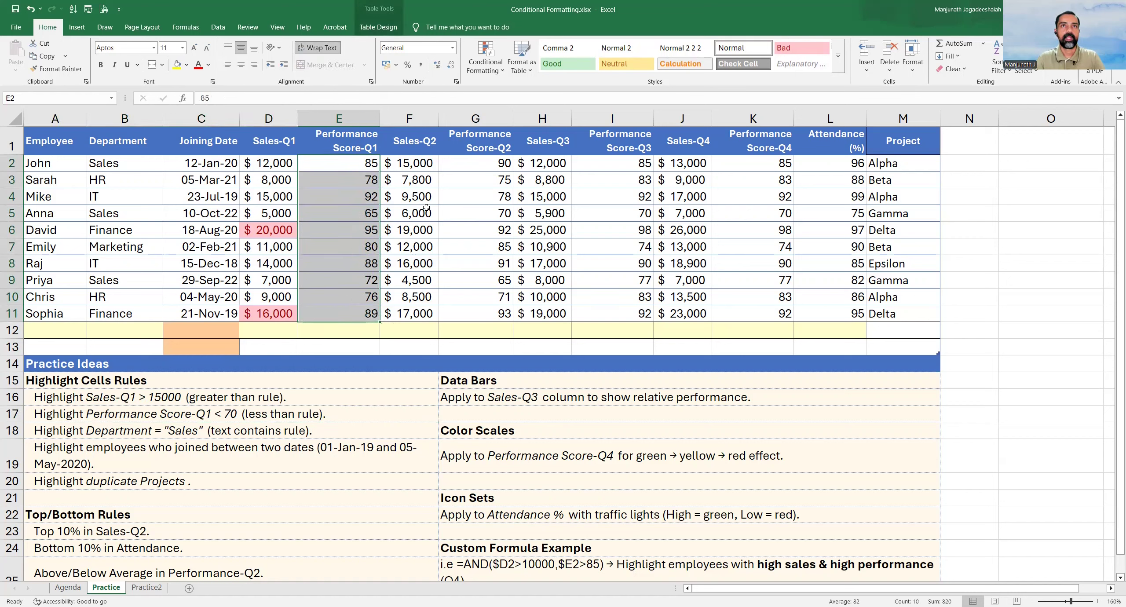
left_click(487, 51)
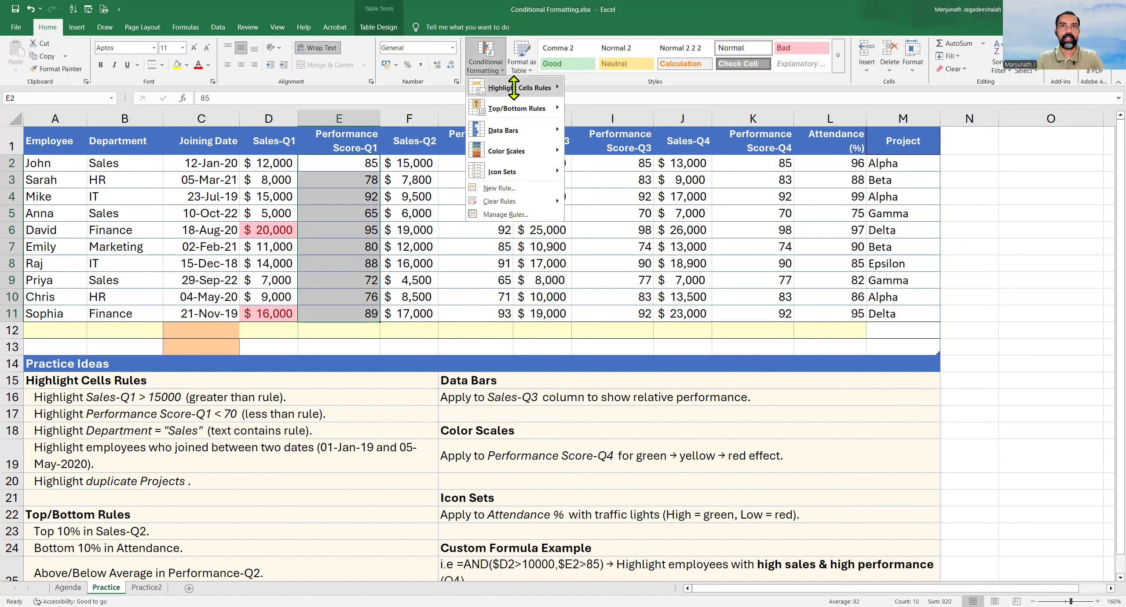
mouse_move(513, 88)
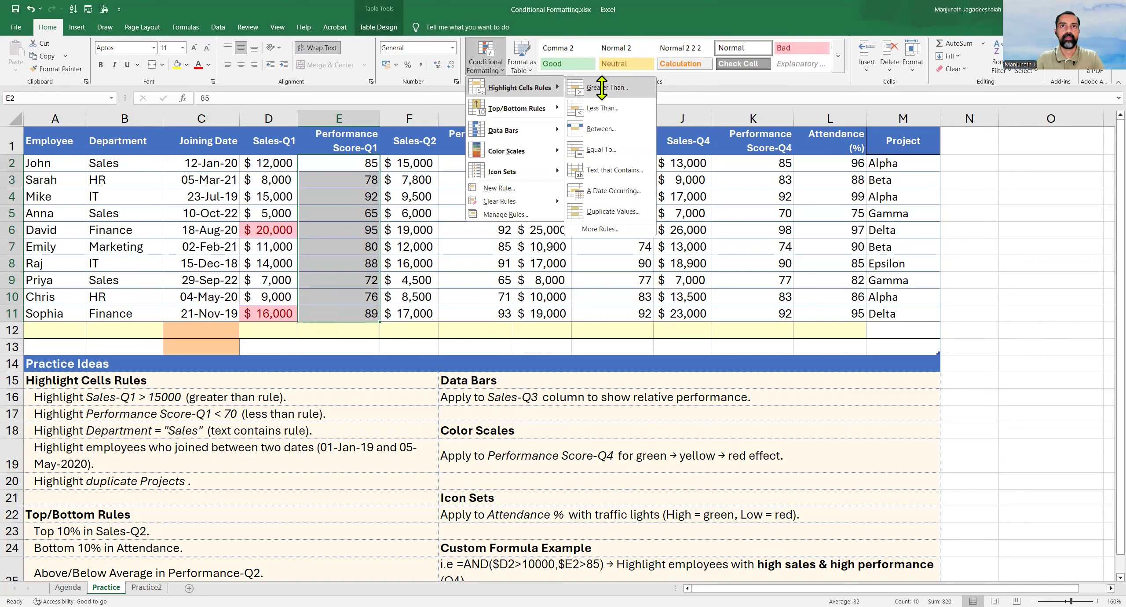
left_click(624, 108)
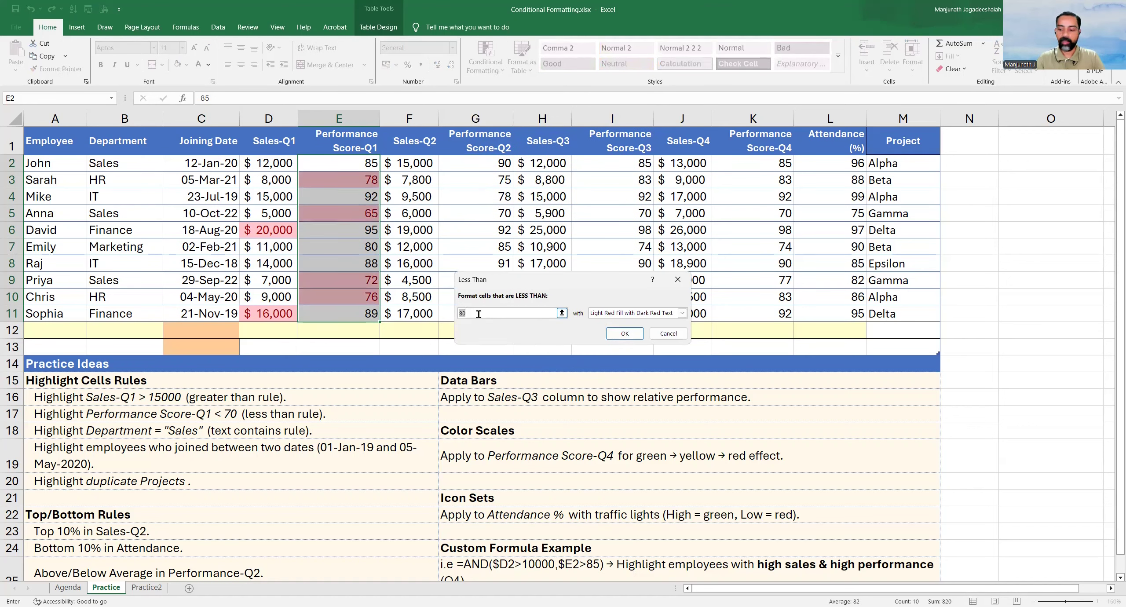
type("70")
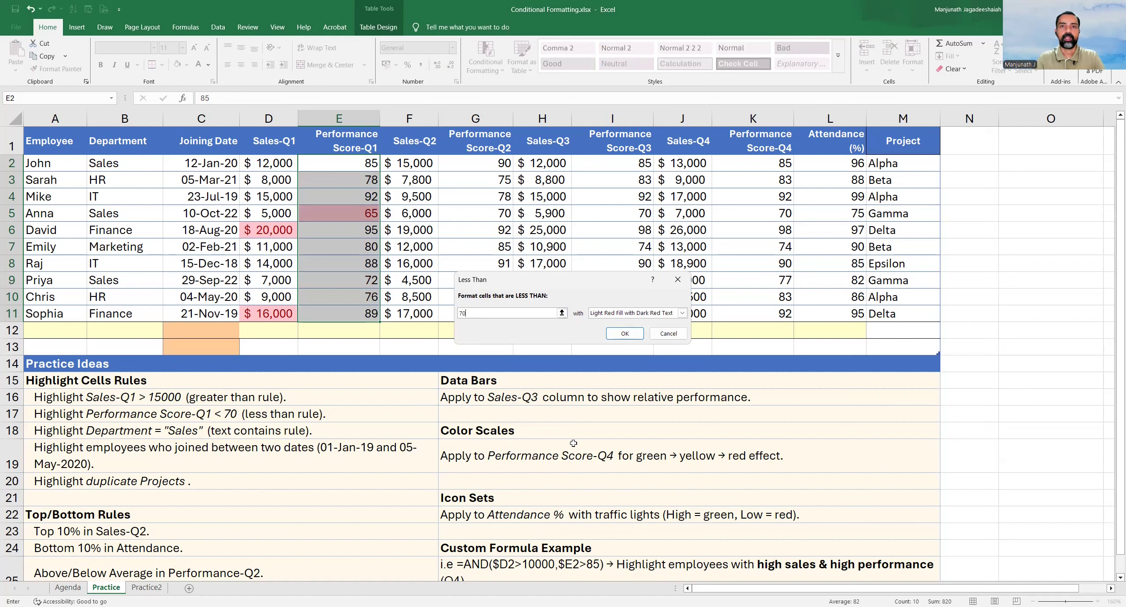
left_click(614, 313)
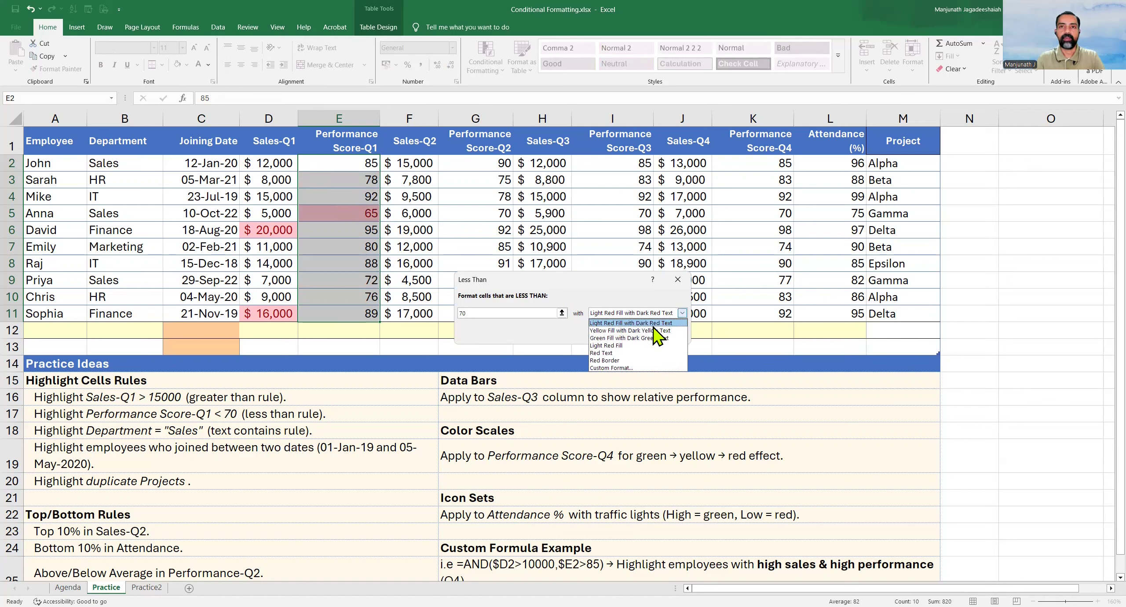
left_click(615, 330)
left_click(625, 333)
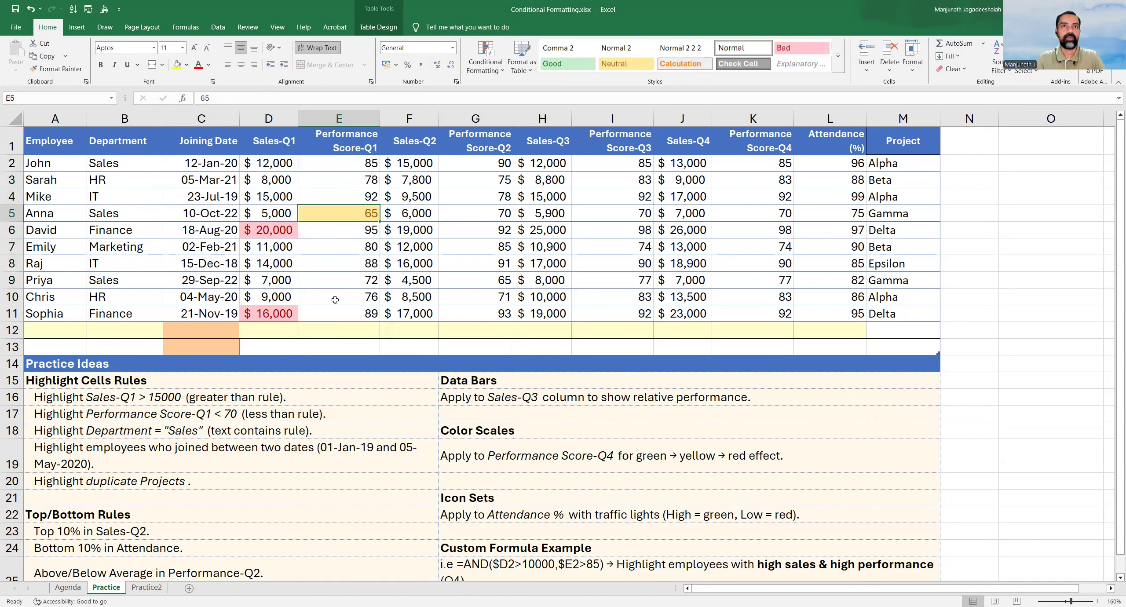
left_click(223, 415)
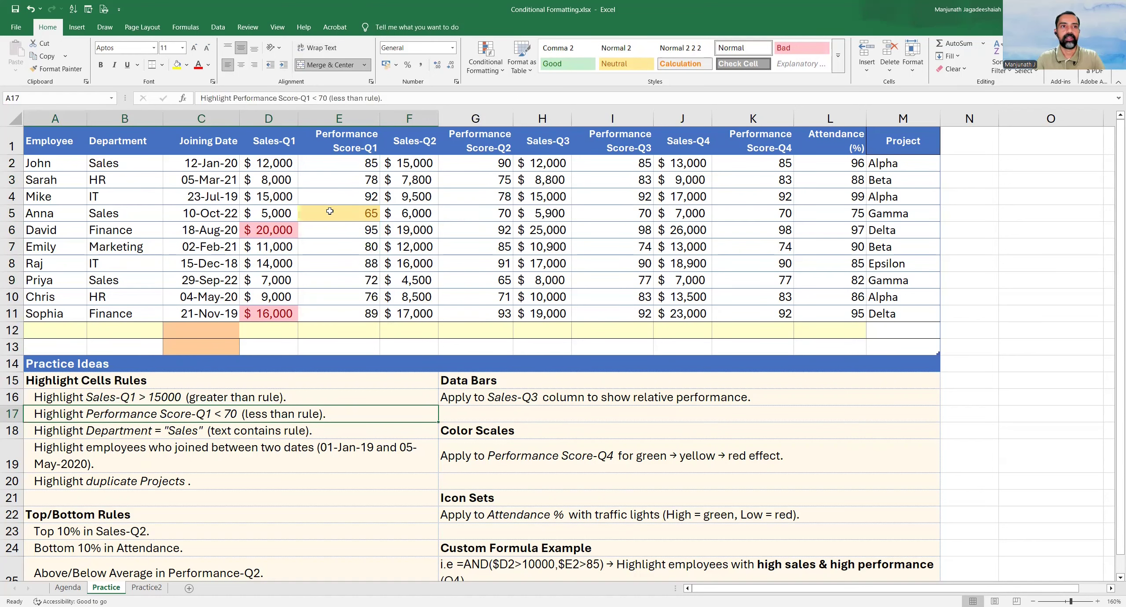
Highlight Department cells in B2:B11 that contain the text Sales with Green Fill with Dark Green Text.
left_click(116, 432)
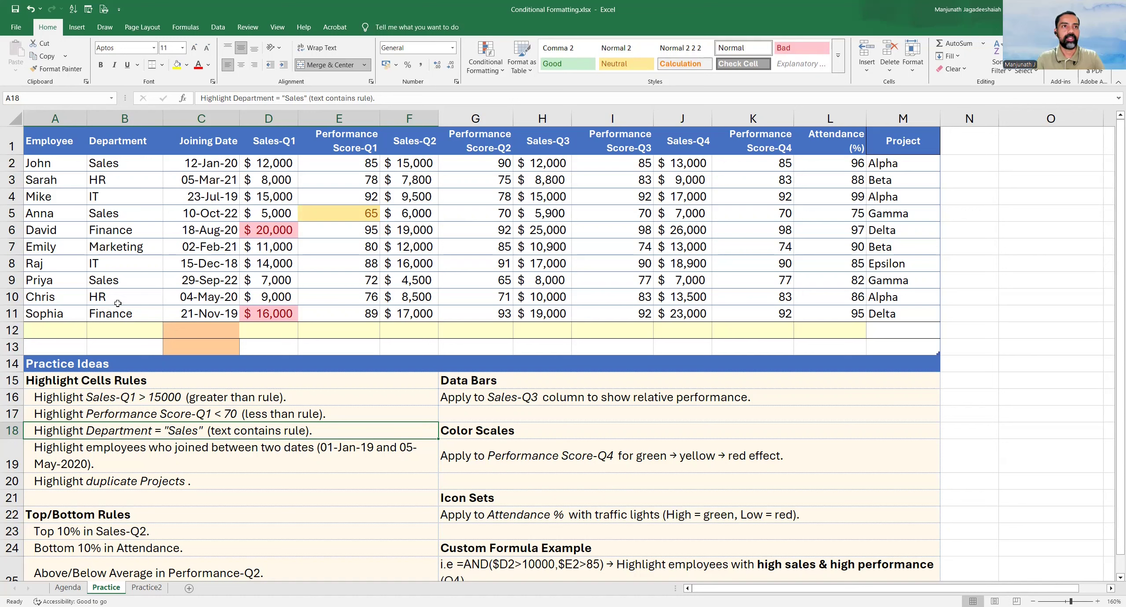
left_click(137, 165)
left_click_drag(137, 165, 145, 315)
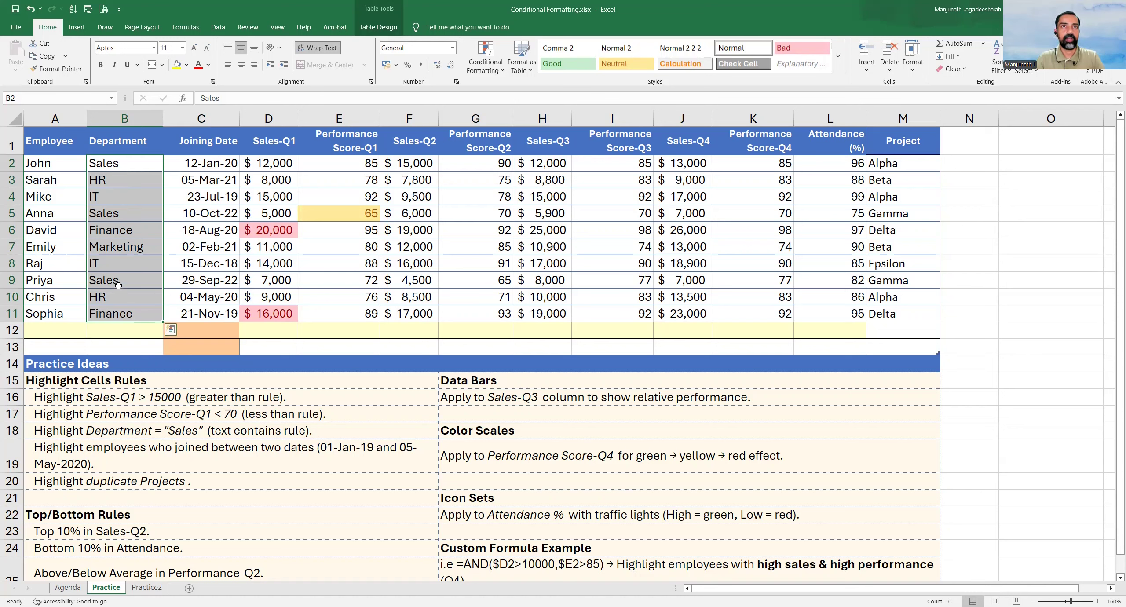
left_click(490, 56)
mouse_move(489, 89)
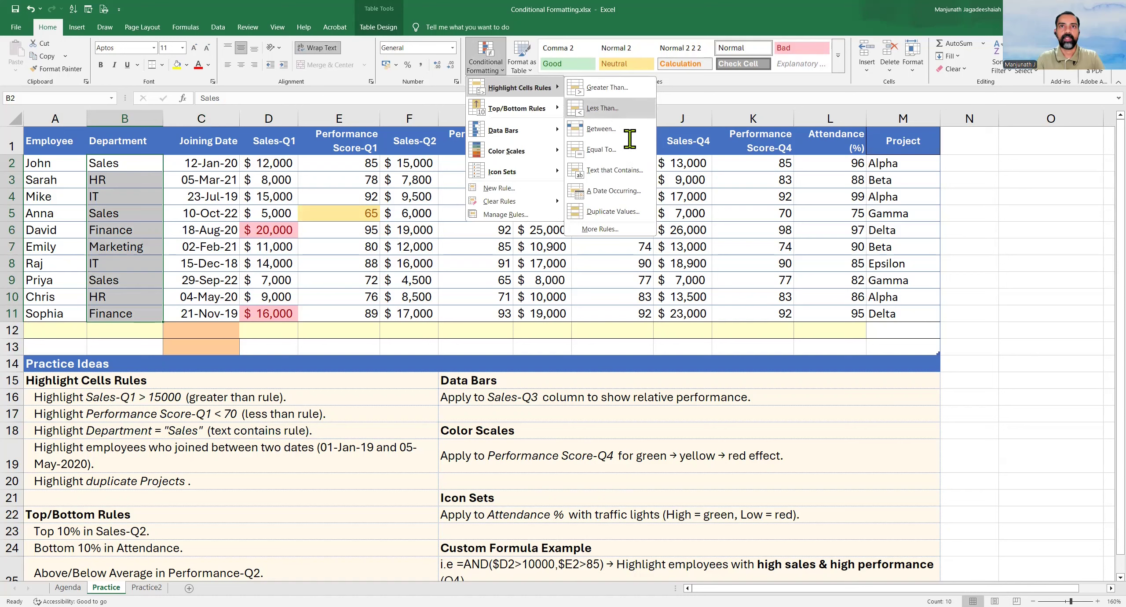
left_click(612, 170)
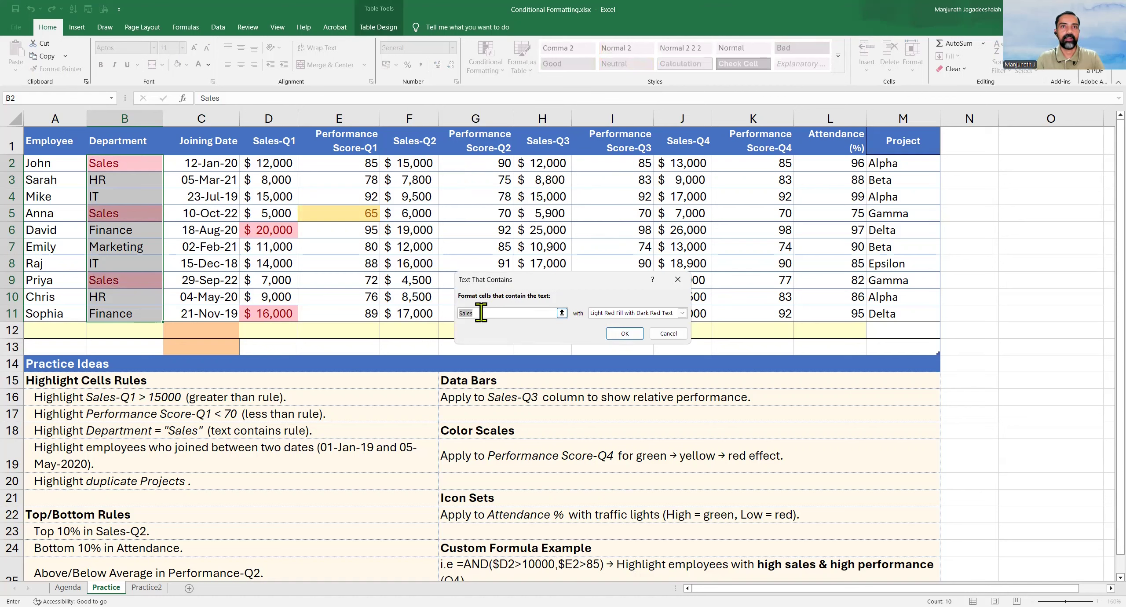
left_click(604, 315)
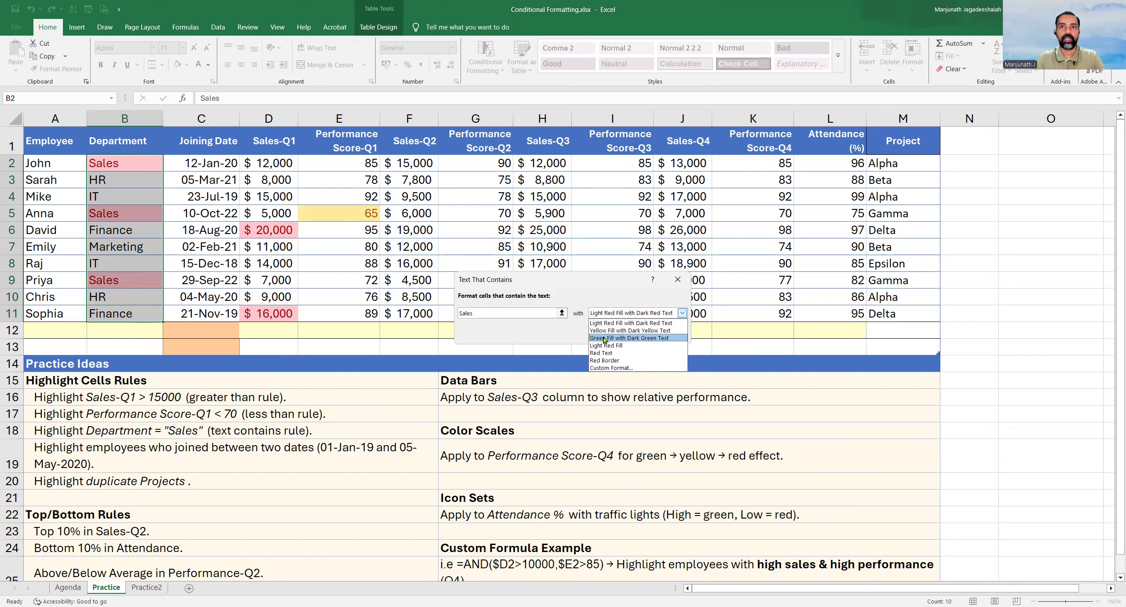
left_click(604, 339)
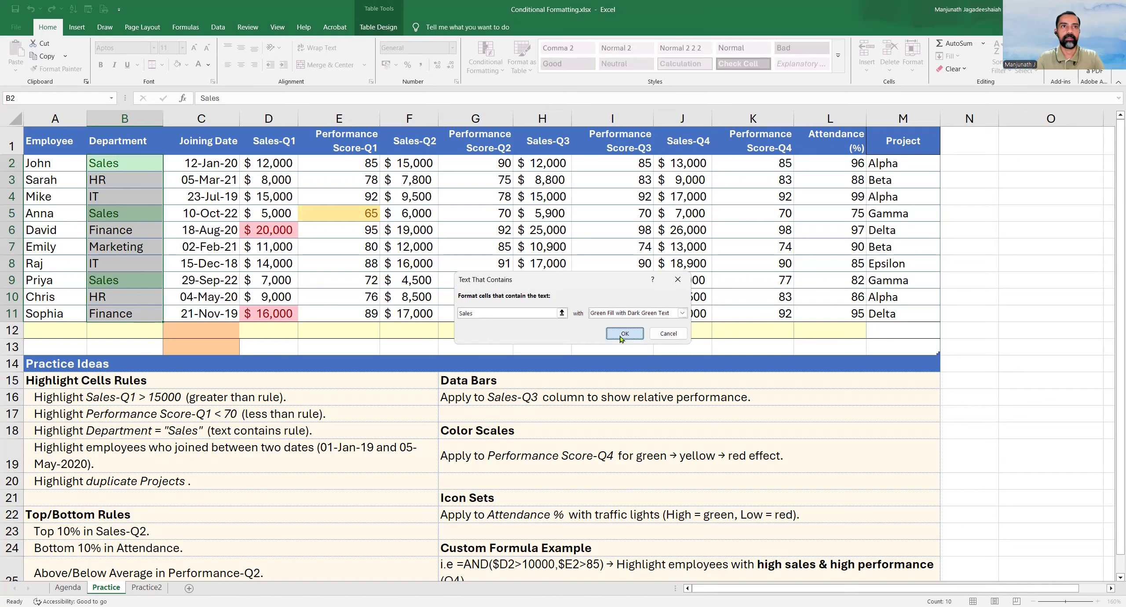
left_click(624, 335)
left_click(123, 212)
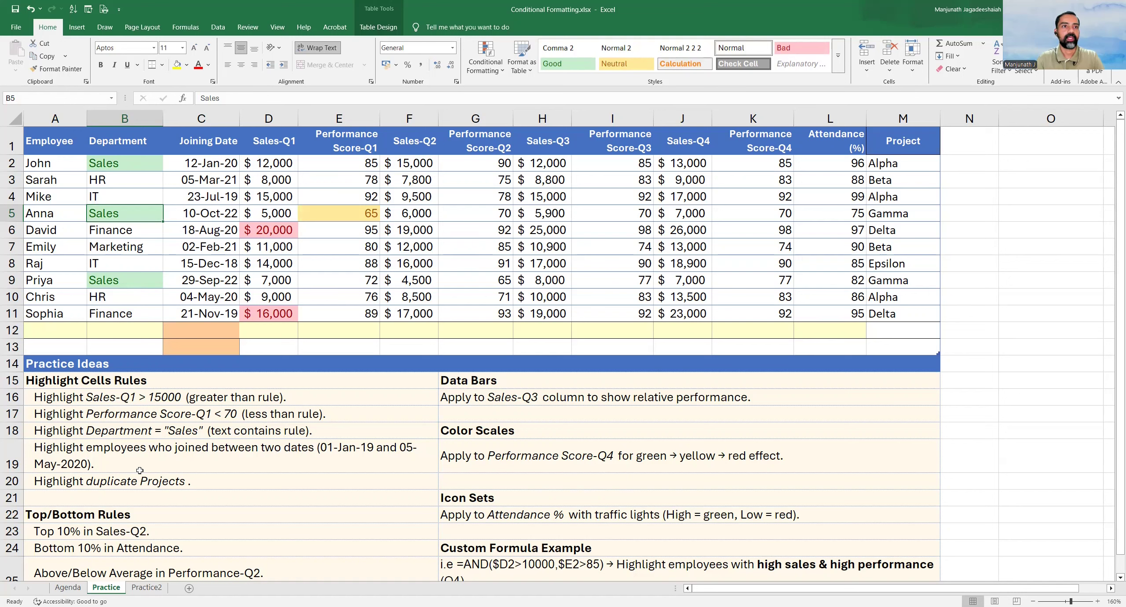
Set up a Between highlight rule on the Joining Date values in C2:C11 for 01-Jan-19 to 05-May-20.
left_click(156, 455)
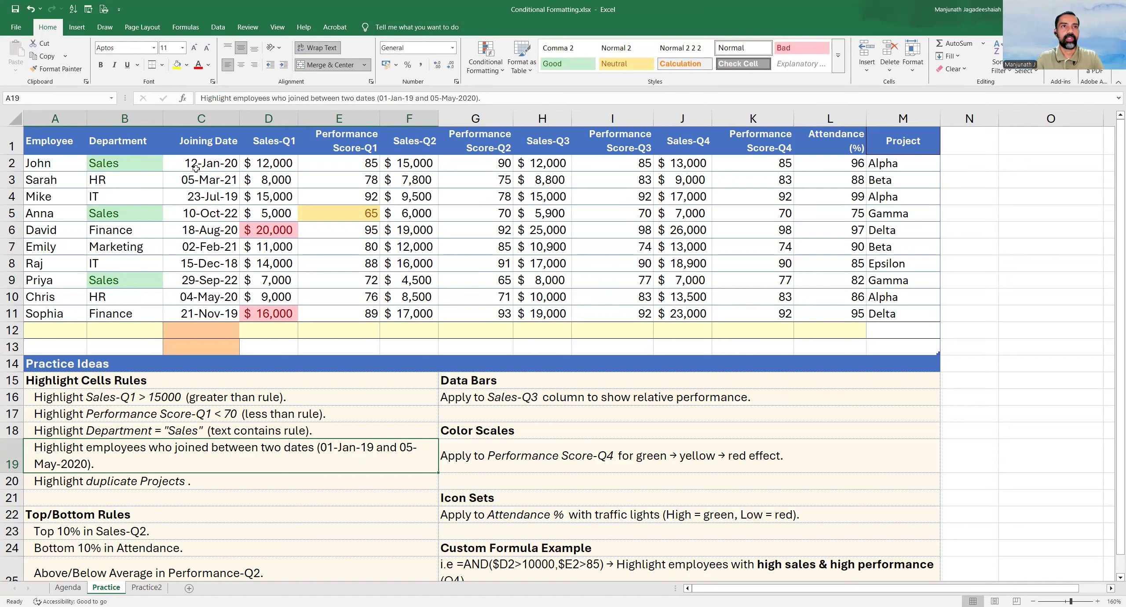
left_click_drag(194, 166, 212, 313)
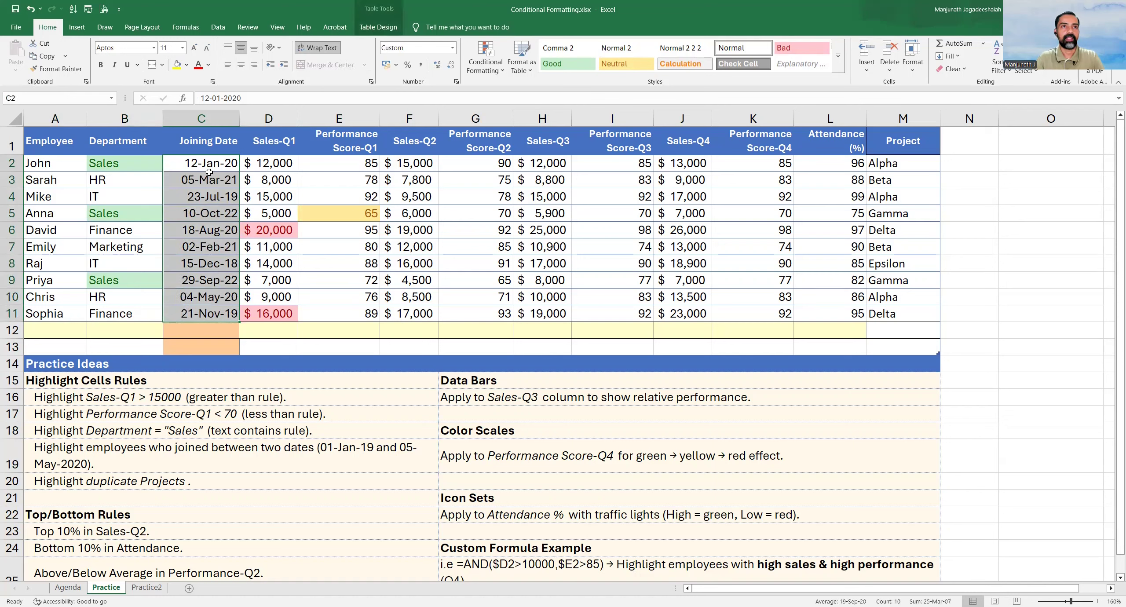
left_click(488, 62)
mouse_move(502, 87)
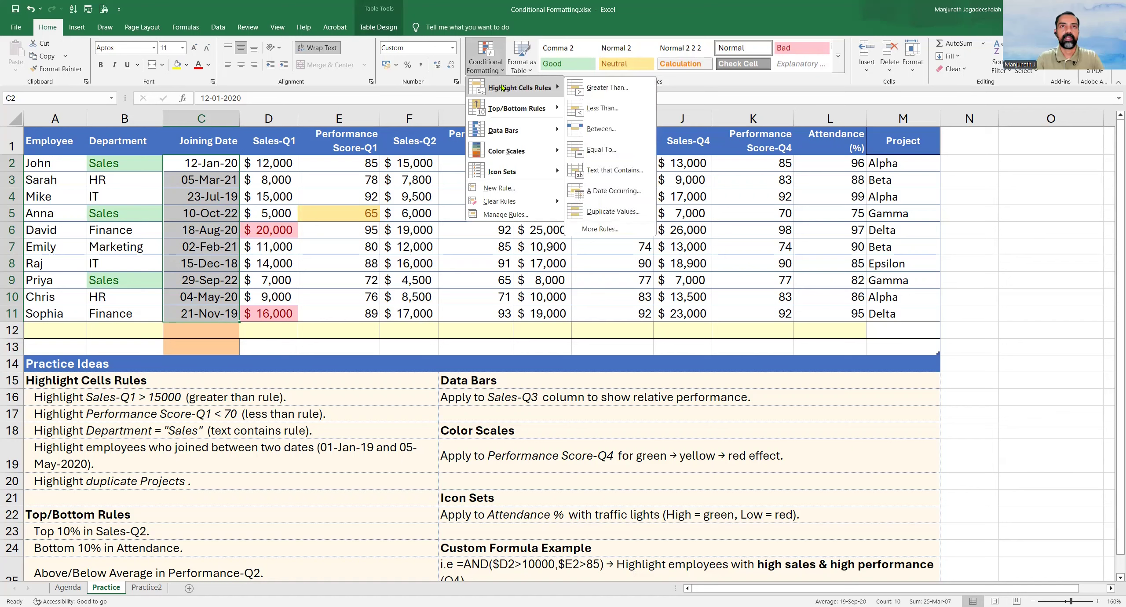
left_click(623, 130)
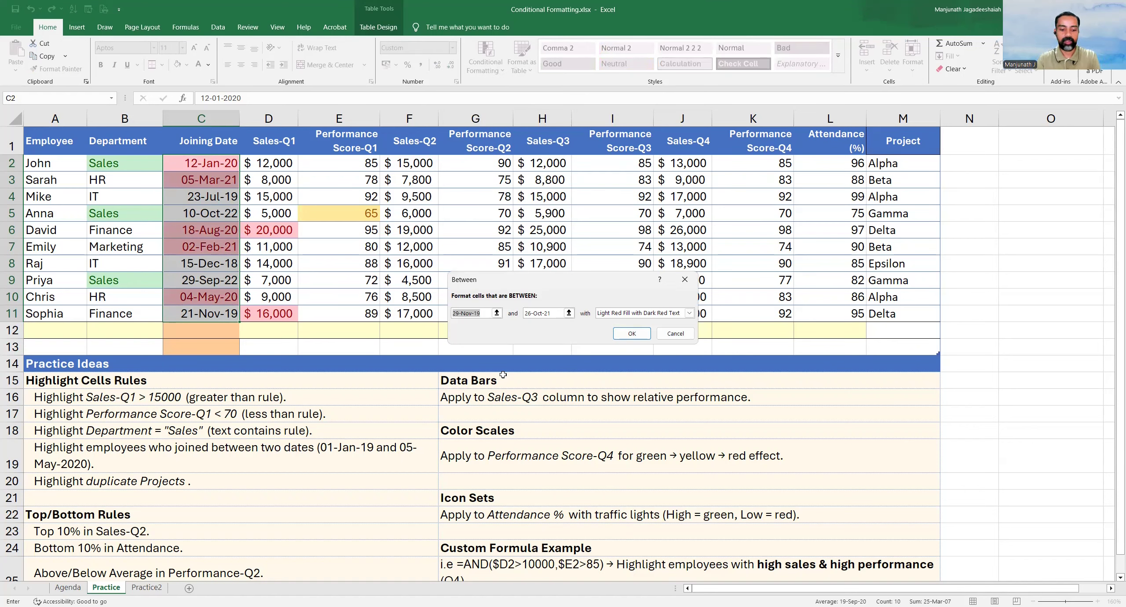
type("01-Jan")
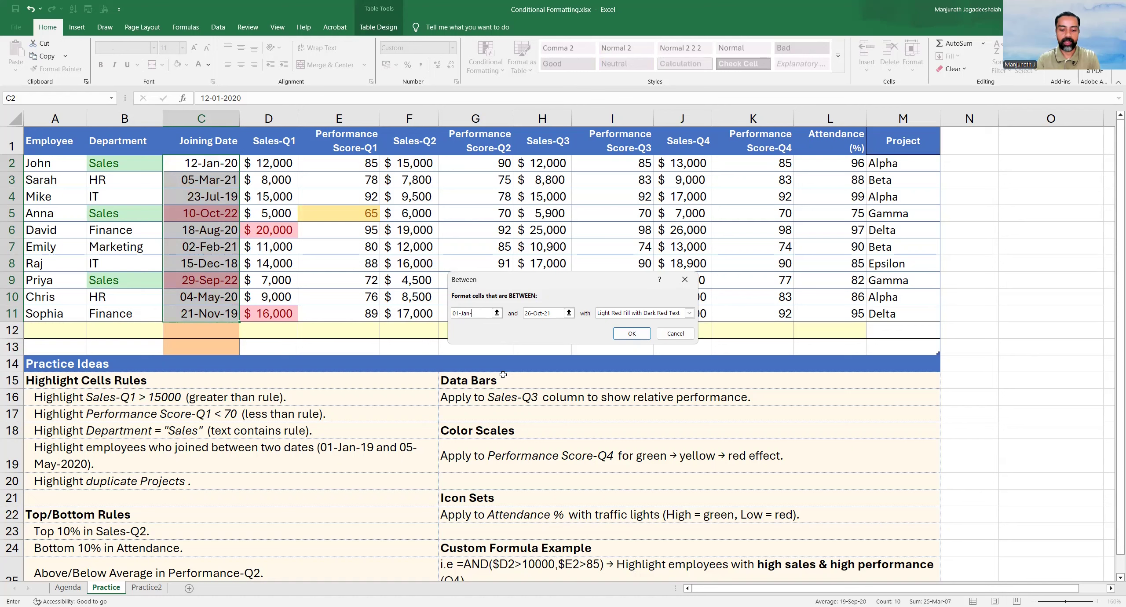
type("-19")
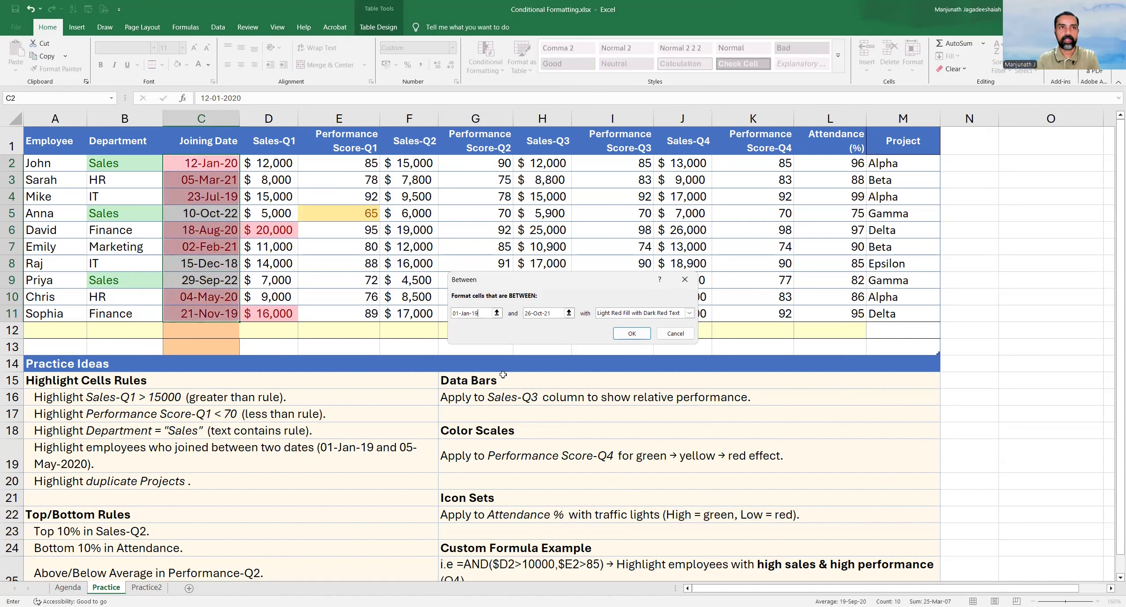
key("Tab")
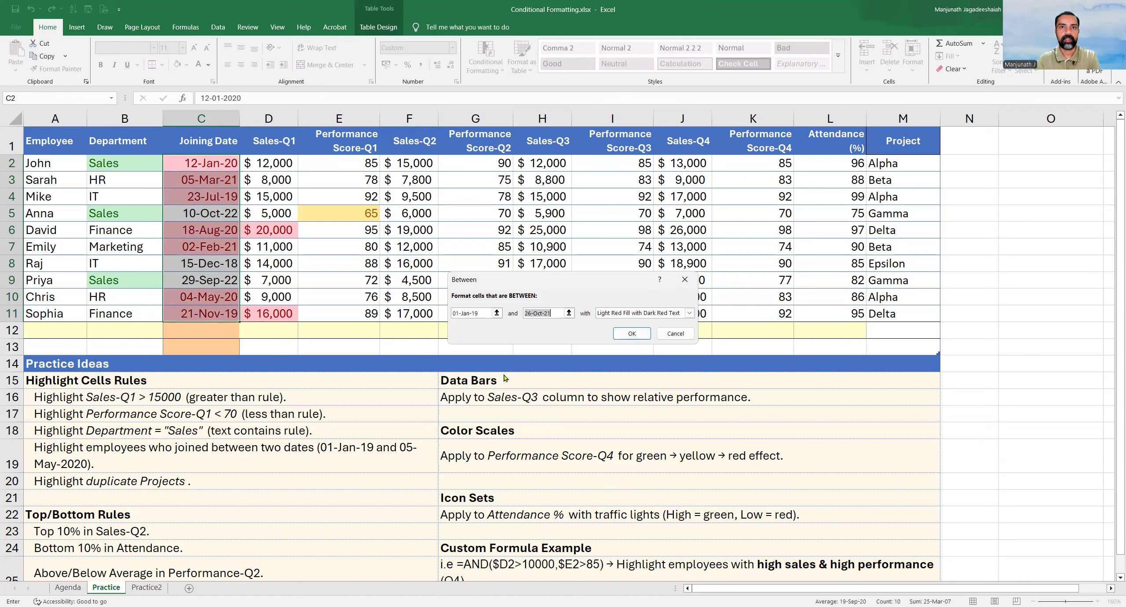
type("05")
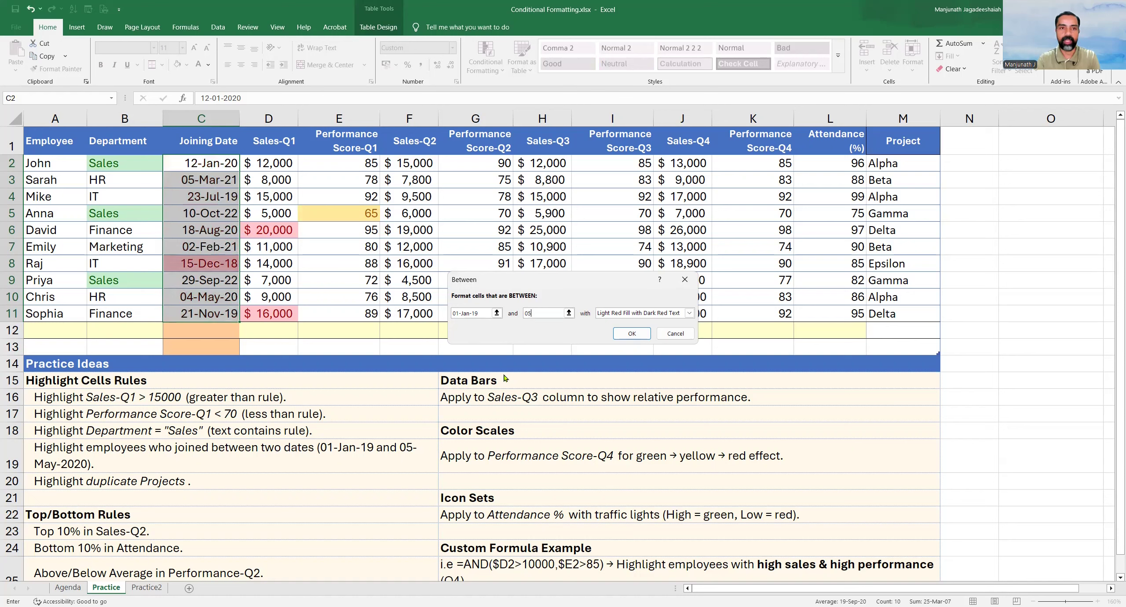
type("-May")
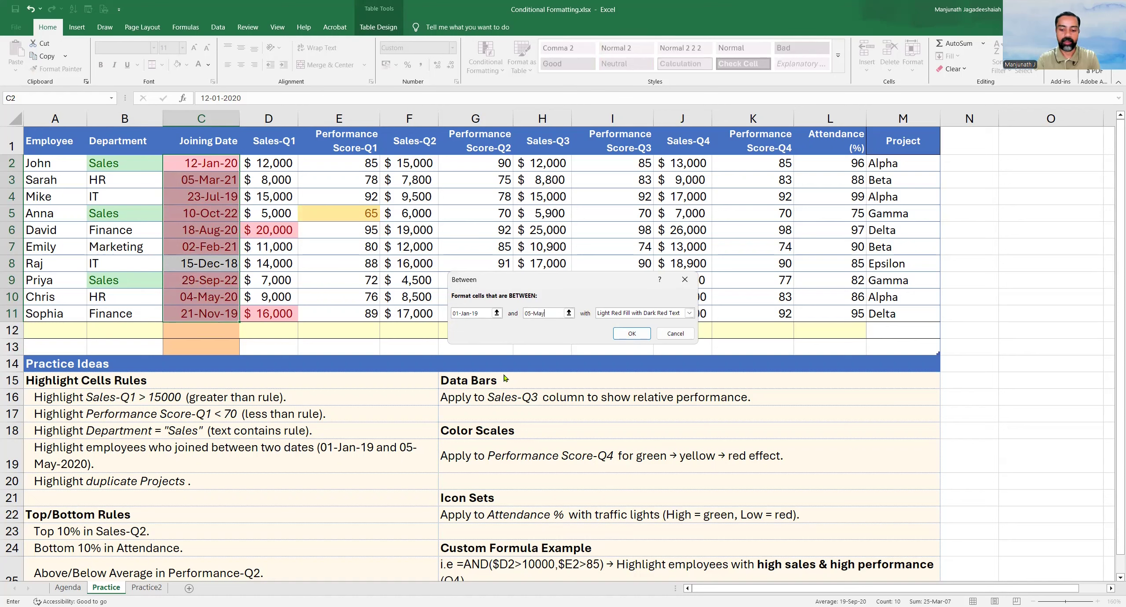
type("-20")
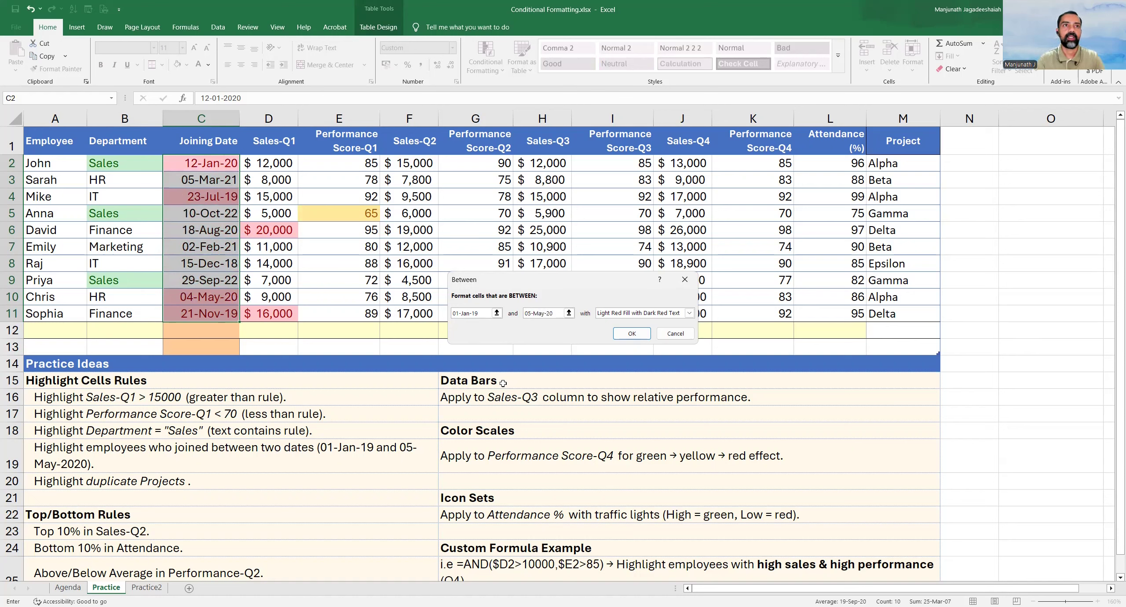
Format the joining dates within the range with Yellow Fill with Dark Yellow Text and apply the rule.
left_click(608, 316)
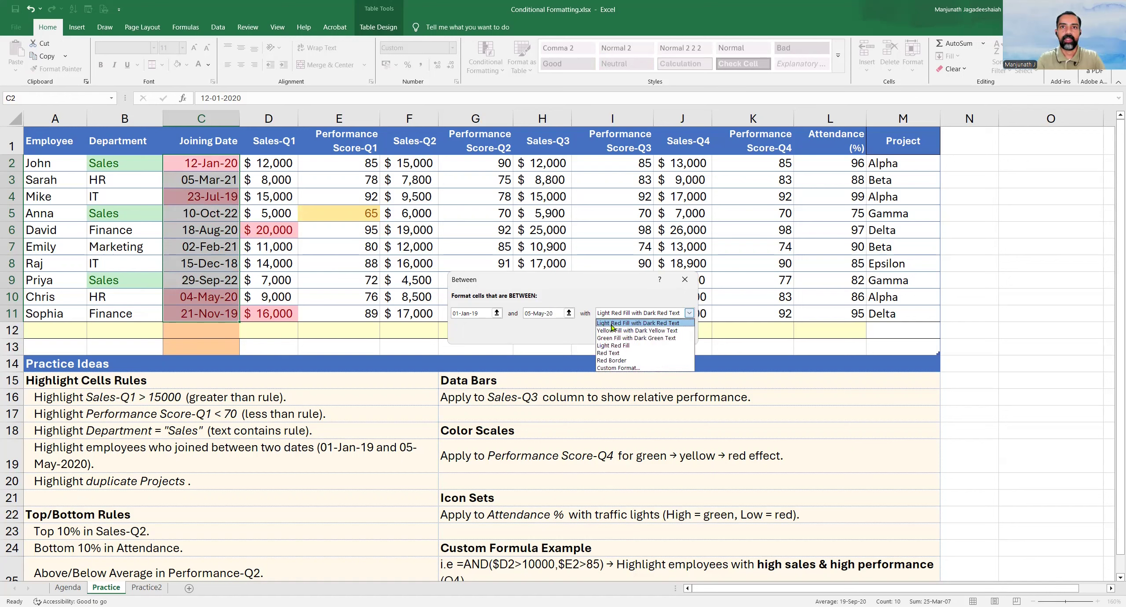
left_click(612, 331)
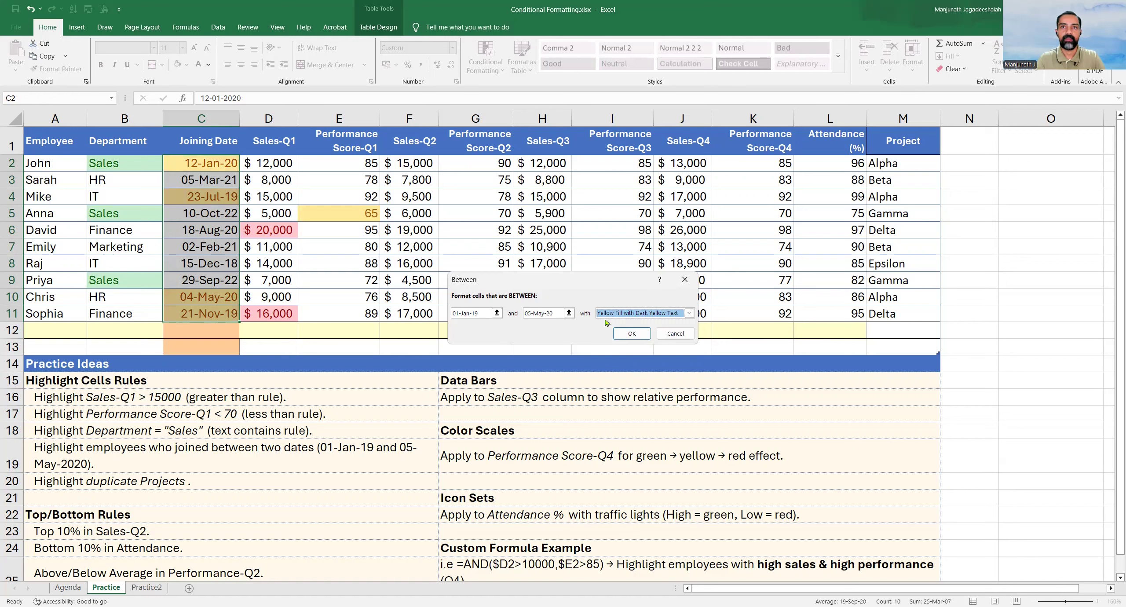
left_click(631, 333)
left_click_drag(65, 166, 200, 167)
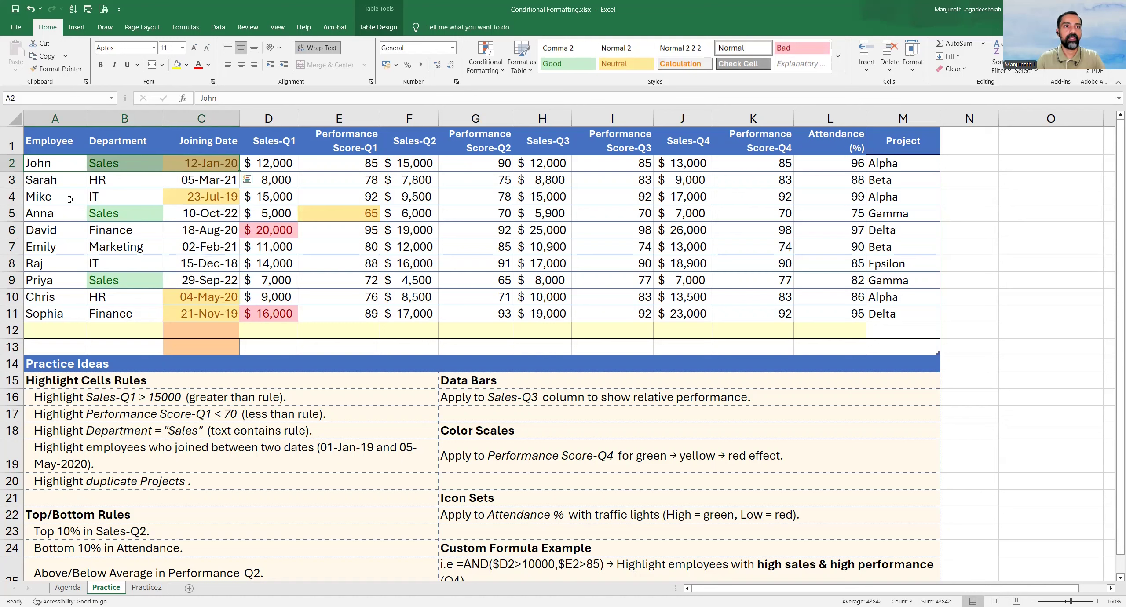
left_click_drag(69, 199, 201, 197)
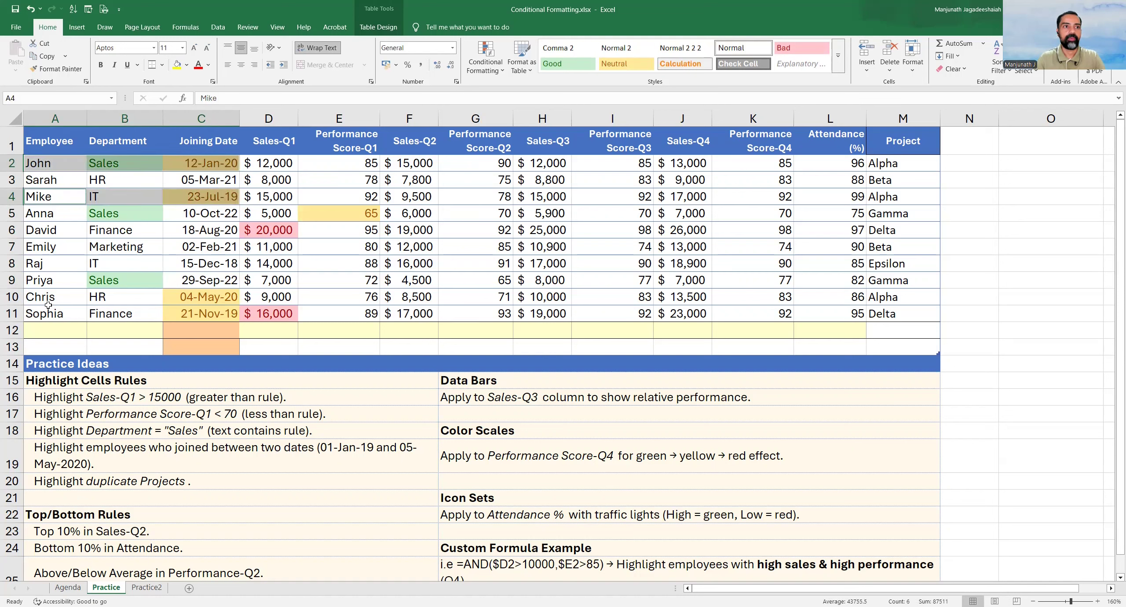
left_click_drag(55, 298, 169, 296)
left_click(174, 313)
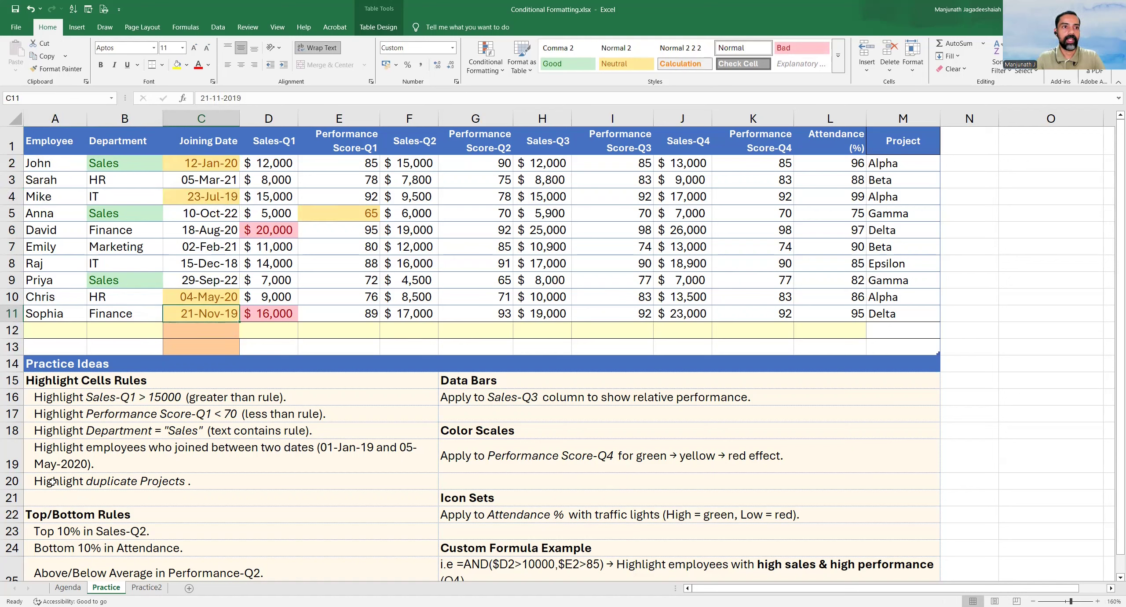
Start a Duplicate Values highlight rule on the Project names in M2:M11.
left_click(109, 482)
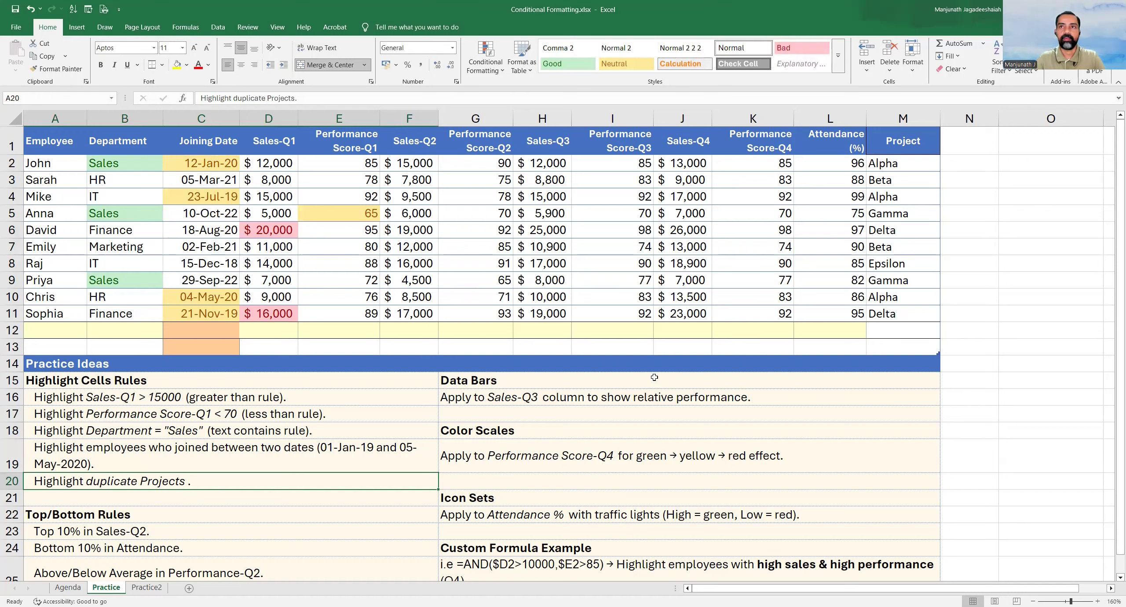
left_click(889, 196)
left_click_drag(901, 164, 905, 316)
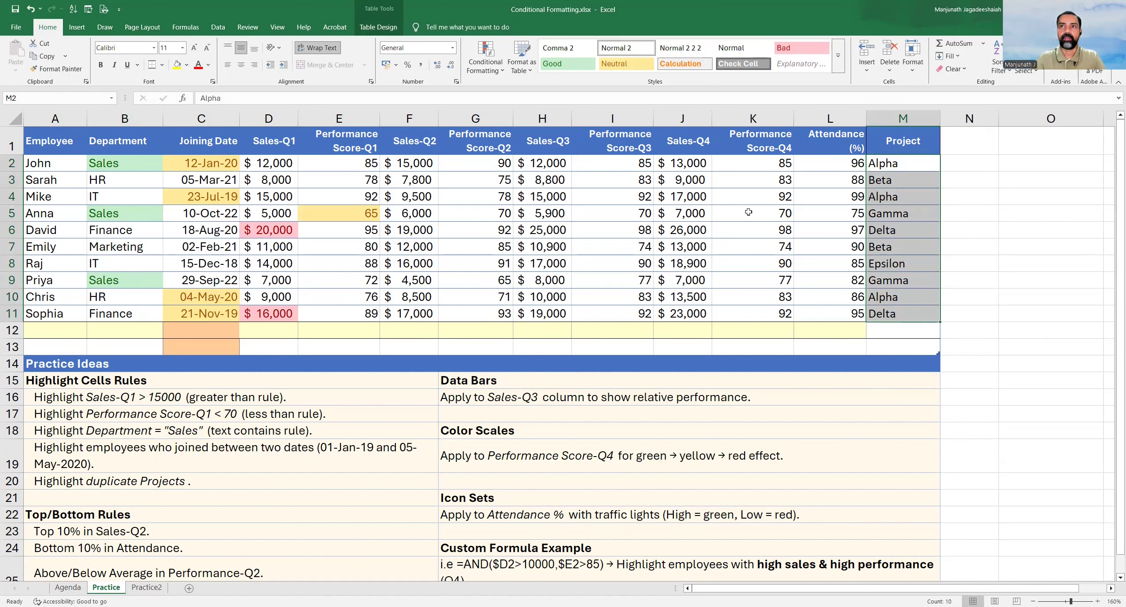
left_click(477, 49)
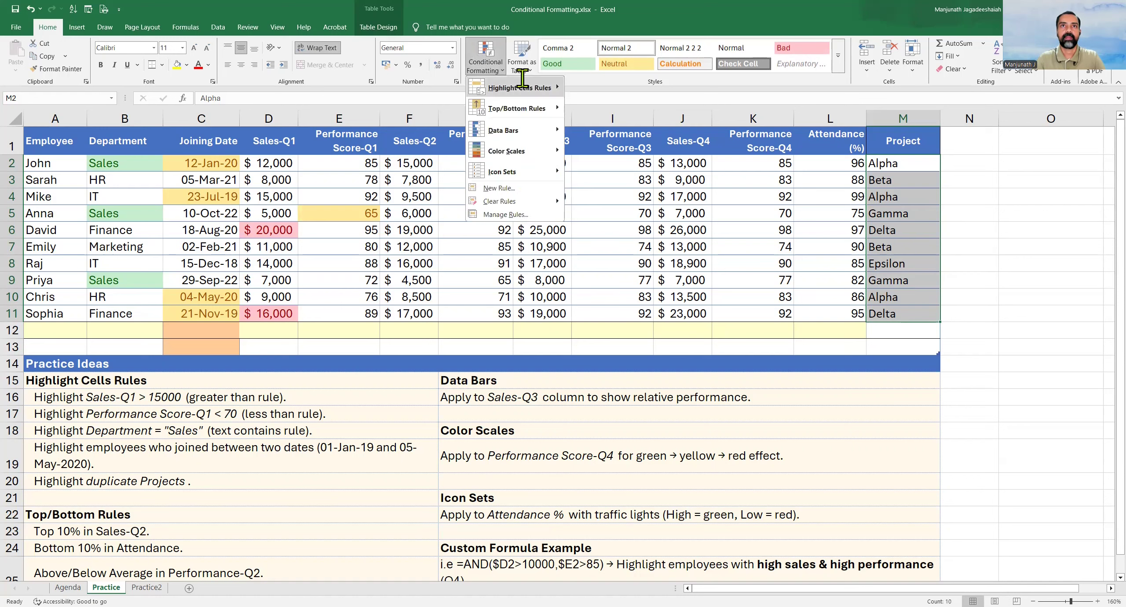
mouse_move(523, 84)
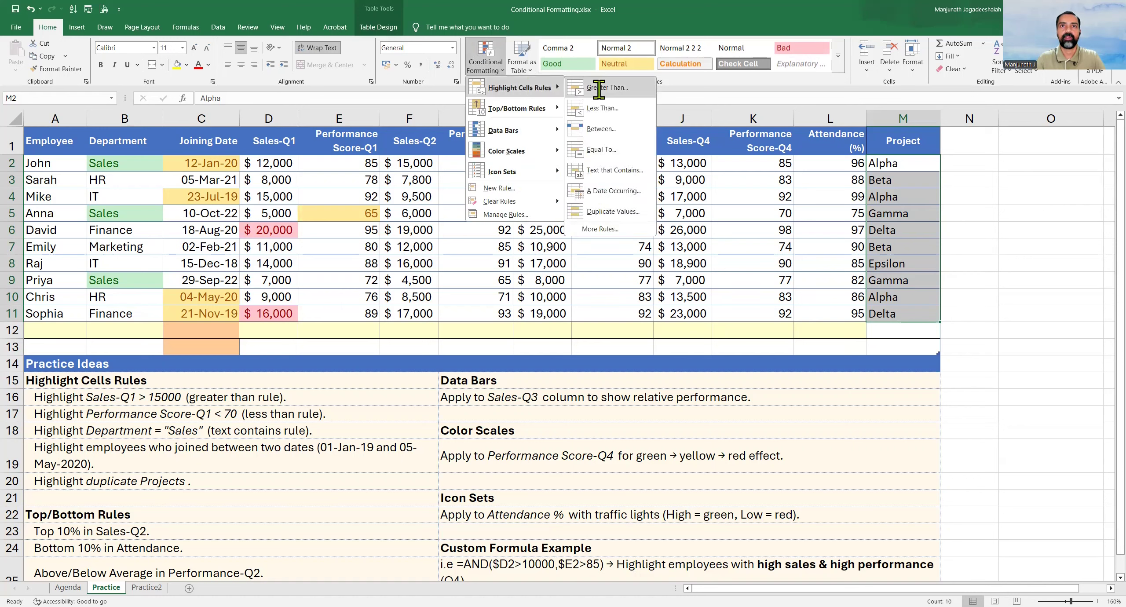
left_click(612, 211)
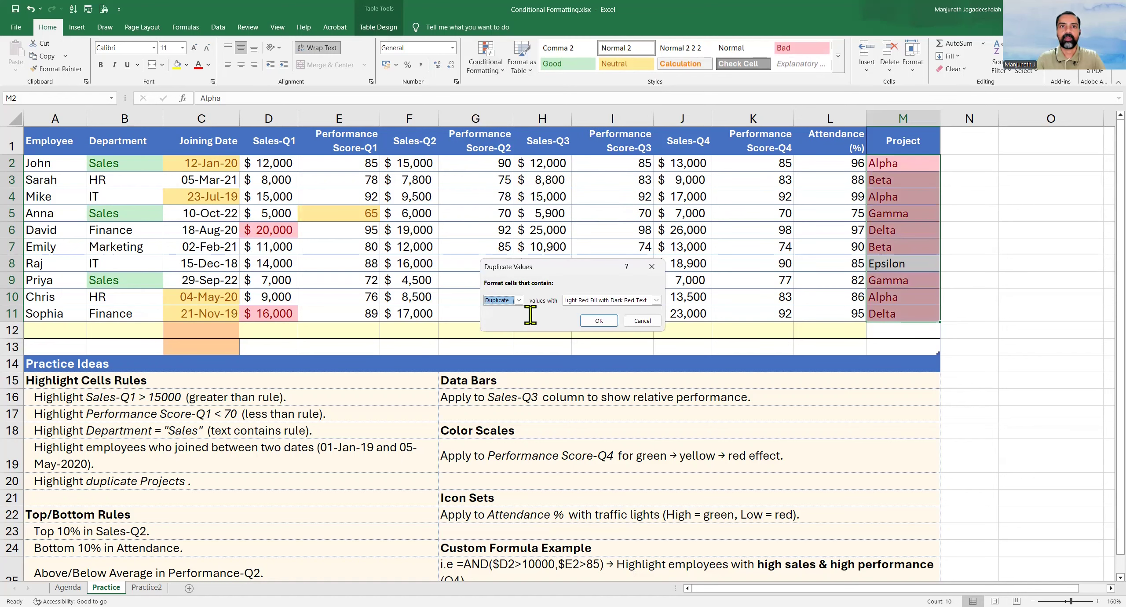
Preview the Project rule with Unique values and switch it back to Duplicate.
left_click(503, 301)
left_click(508, 317)
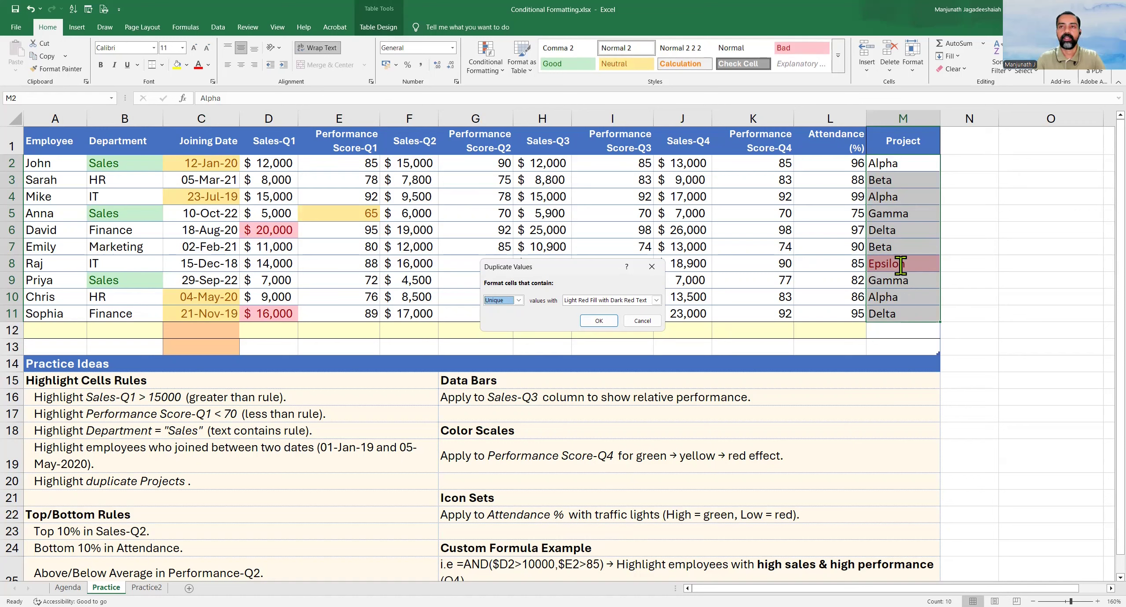
left_click(505, 301)
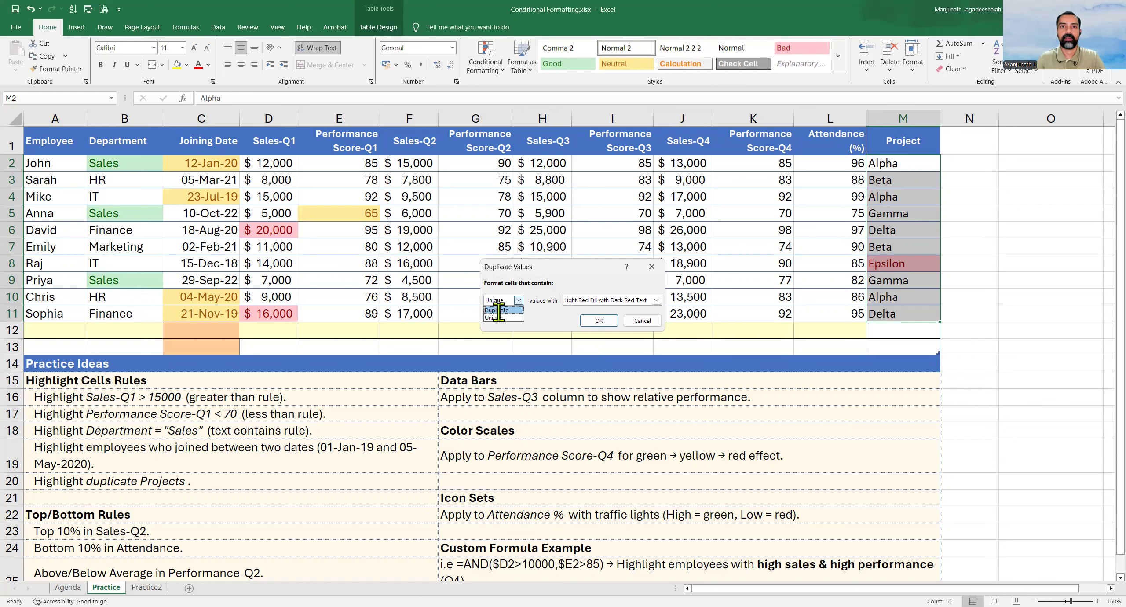
left_click(498, 310)
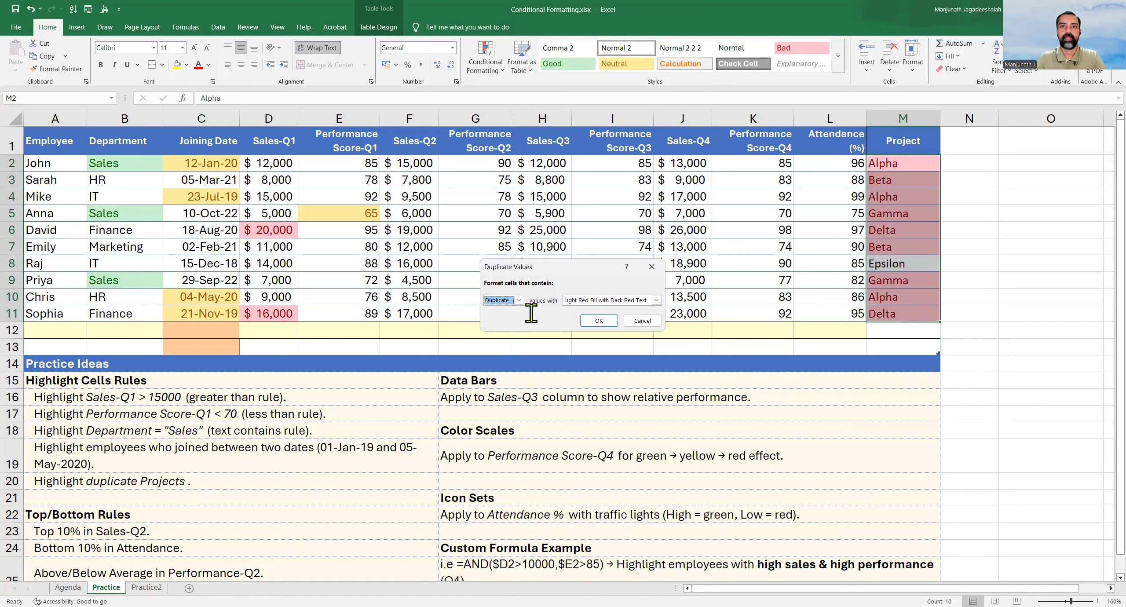
Apply the rule highlighting duplicate Project names with Light Red Fill with Dark Red Text.
left_click(598, 321)
left_click_drag(901, 163, 902, 248)
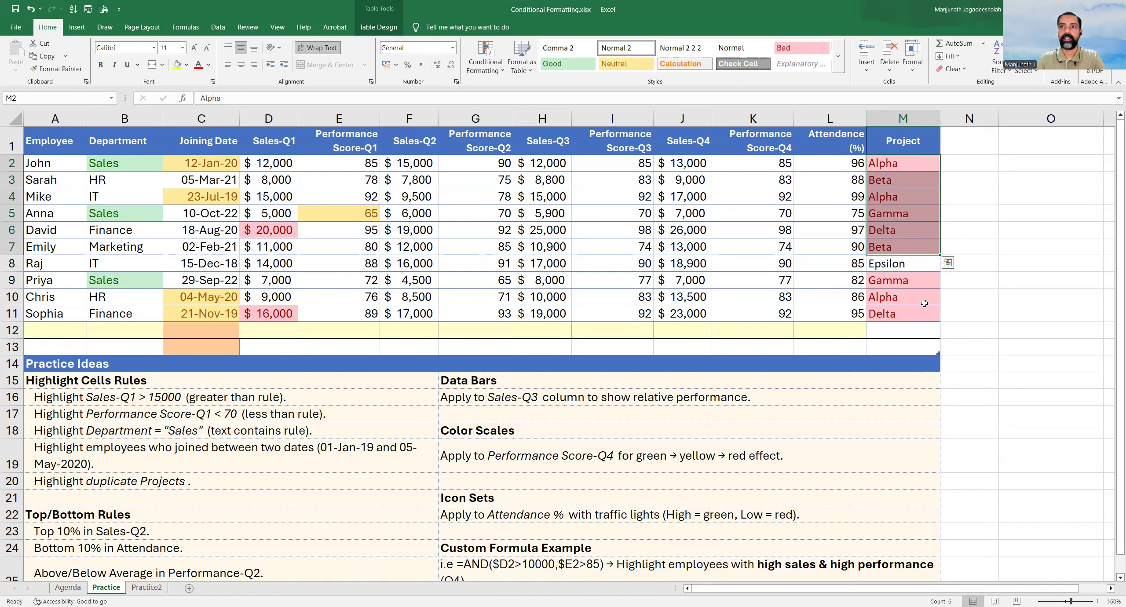
left_click(908, 166)
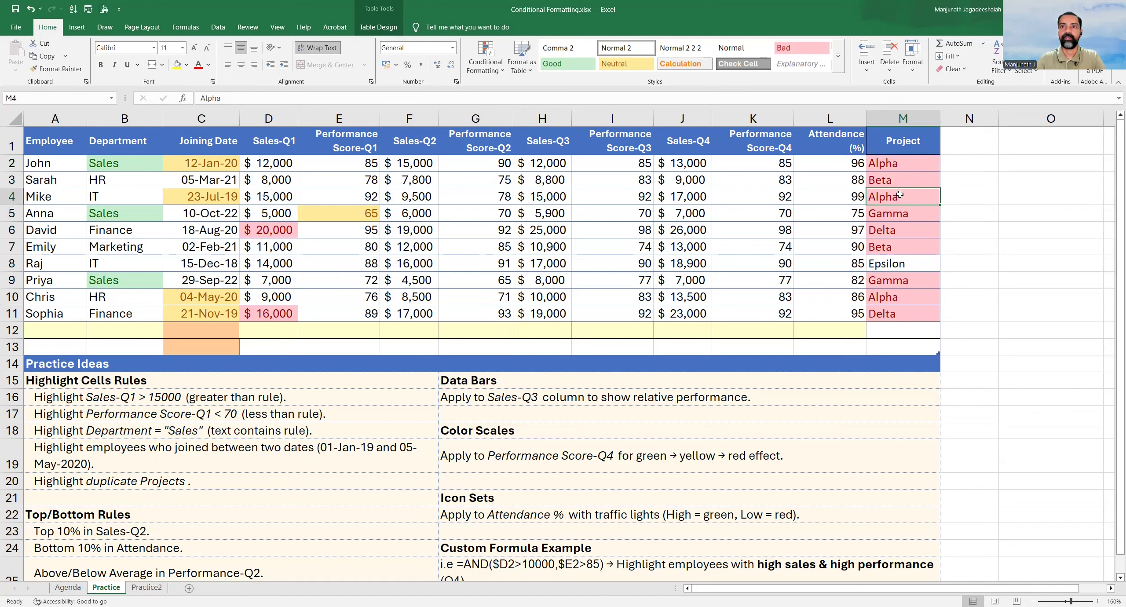
left_click(373, 480)
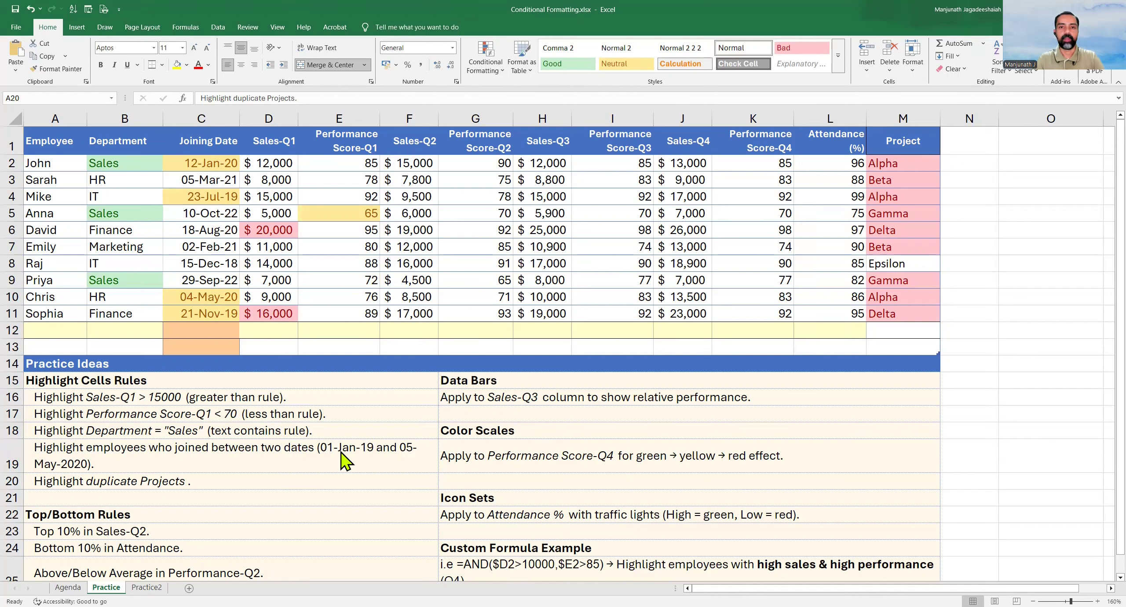
left_click(193, 398)
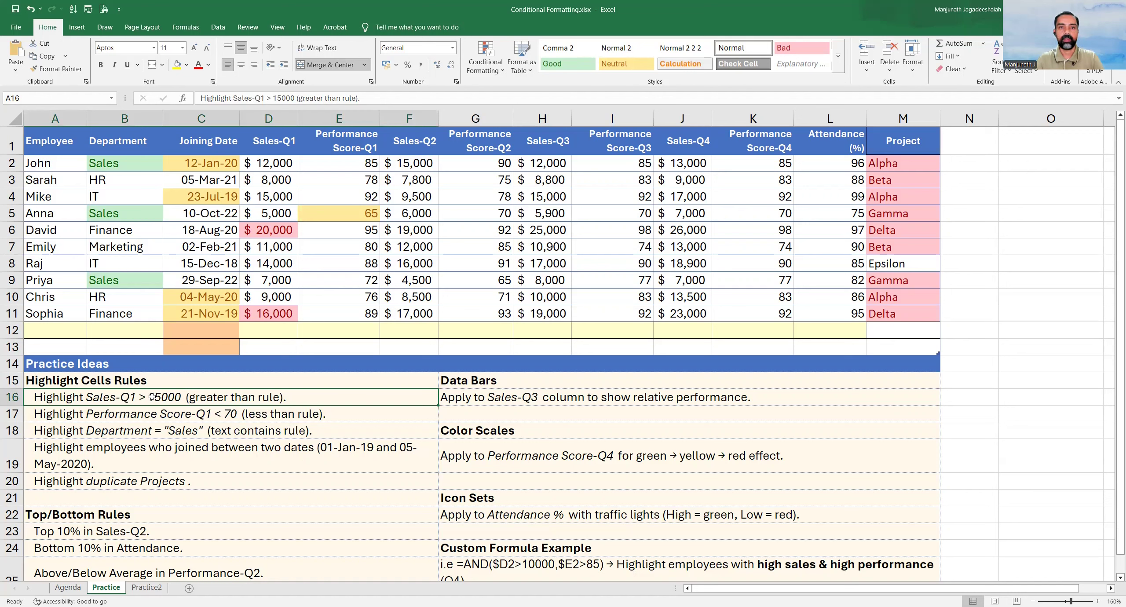
left_click(181, 414)
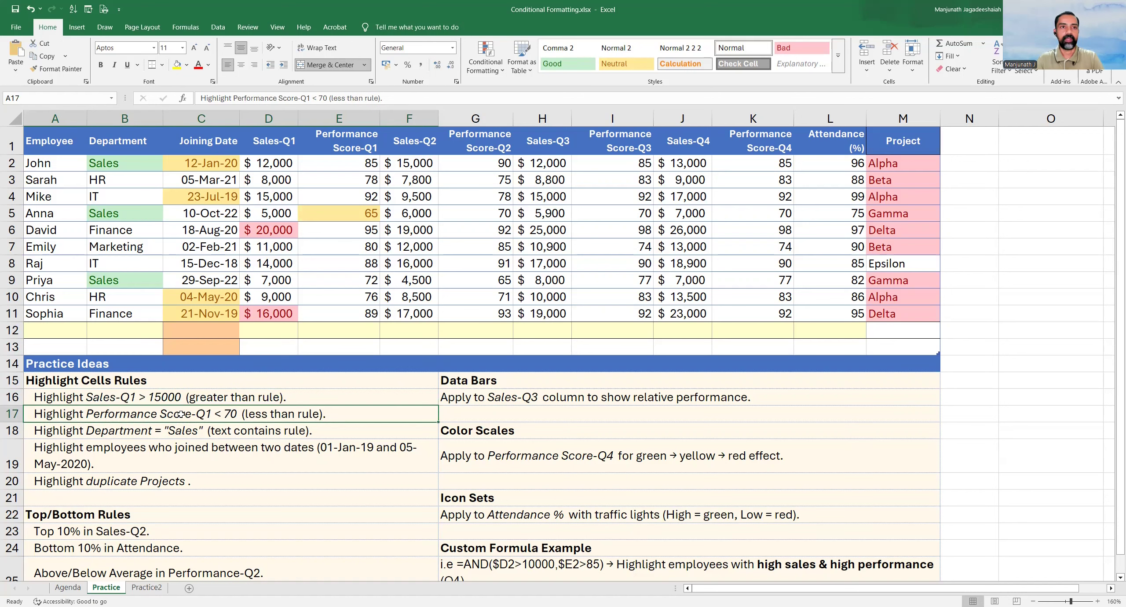
left_click(204, 434)
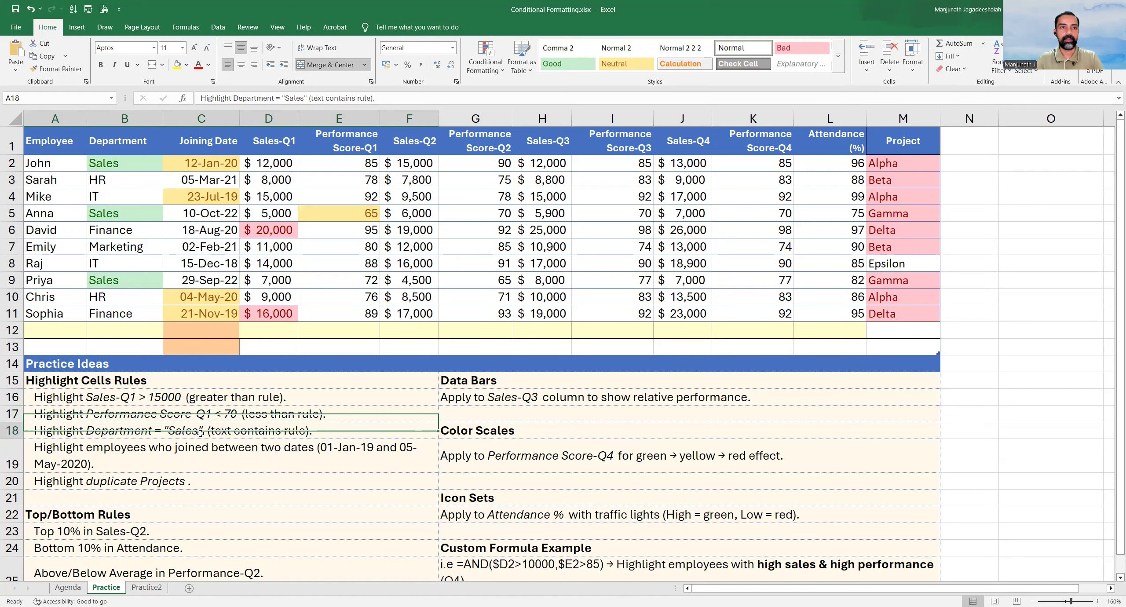
left_click(203, 450)
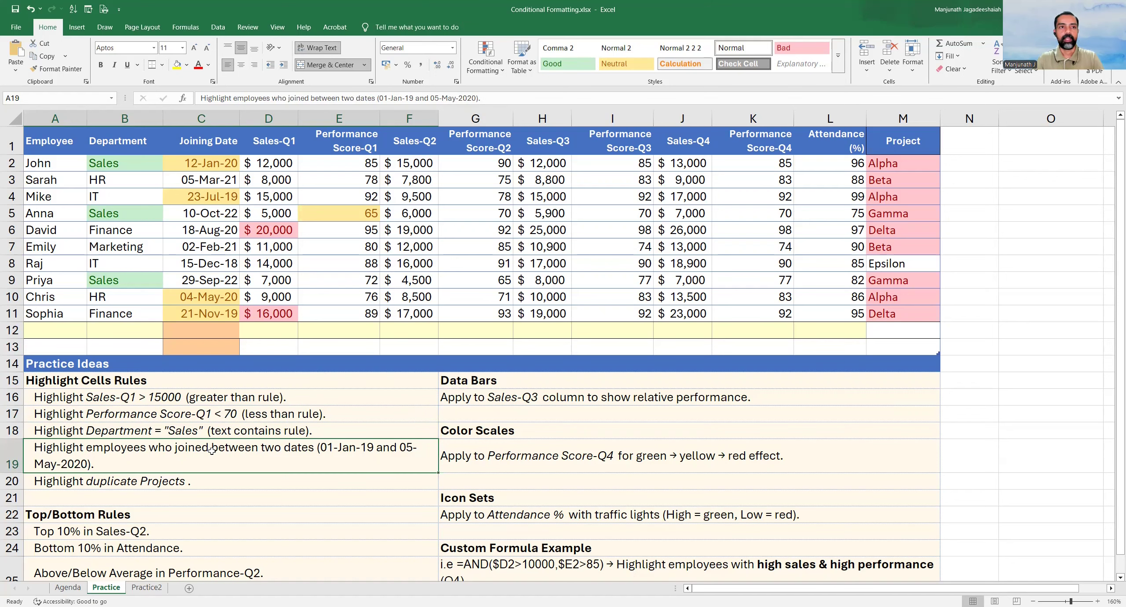
left_click(243, 398)
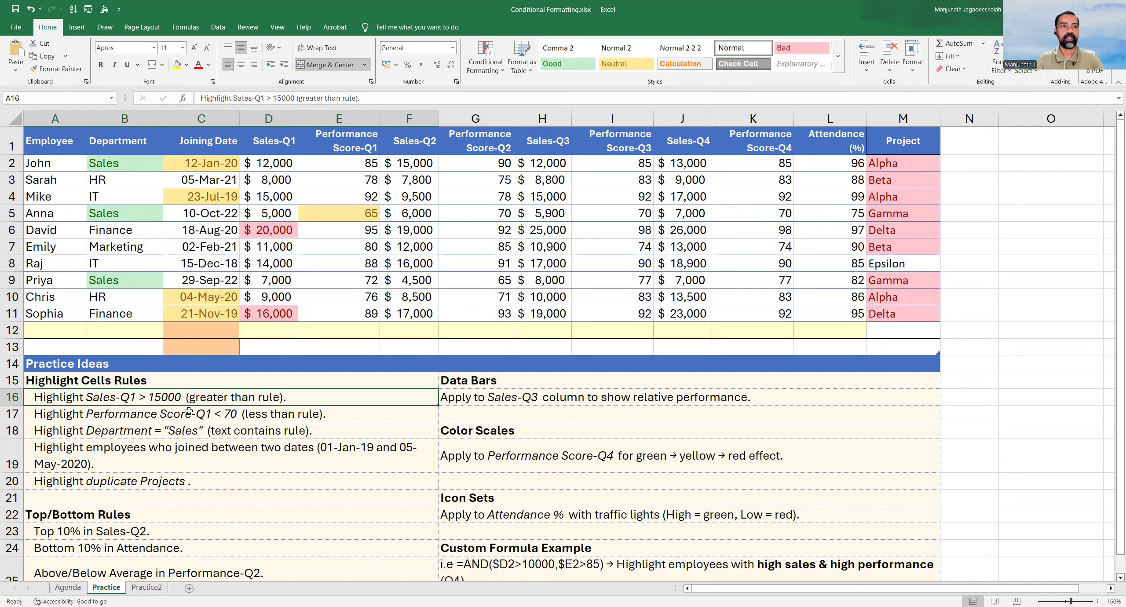
Clear the conditional formatting rules from the Sales-Q1 values in D2:D11.
left_click_drag(263, 164, 268, 313)
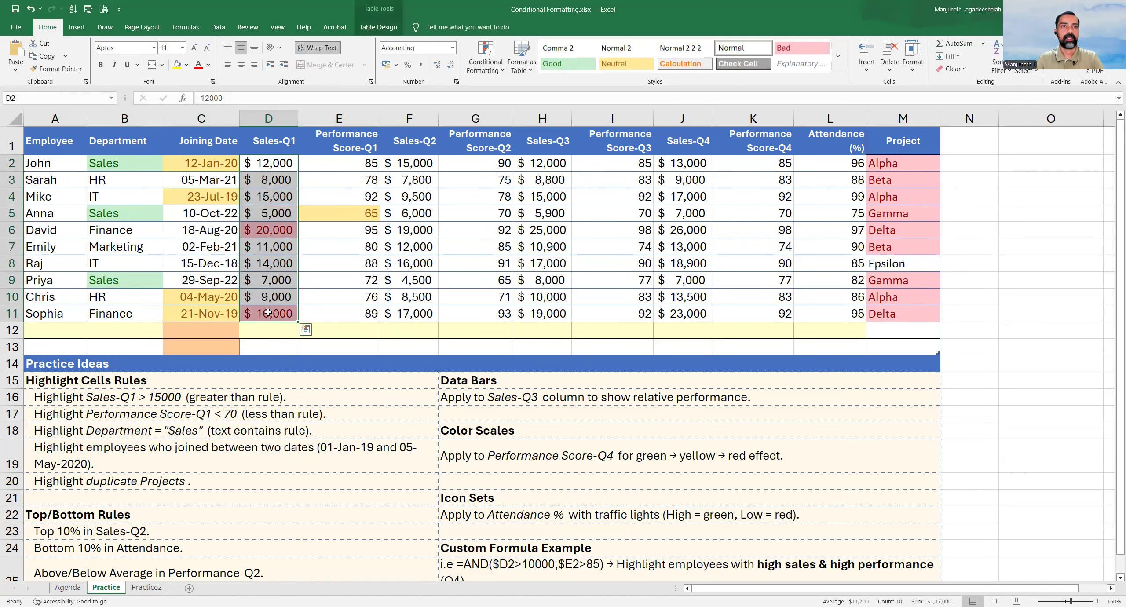
left_click(491, 72)
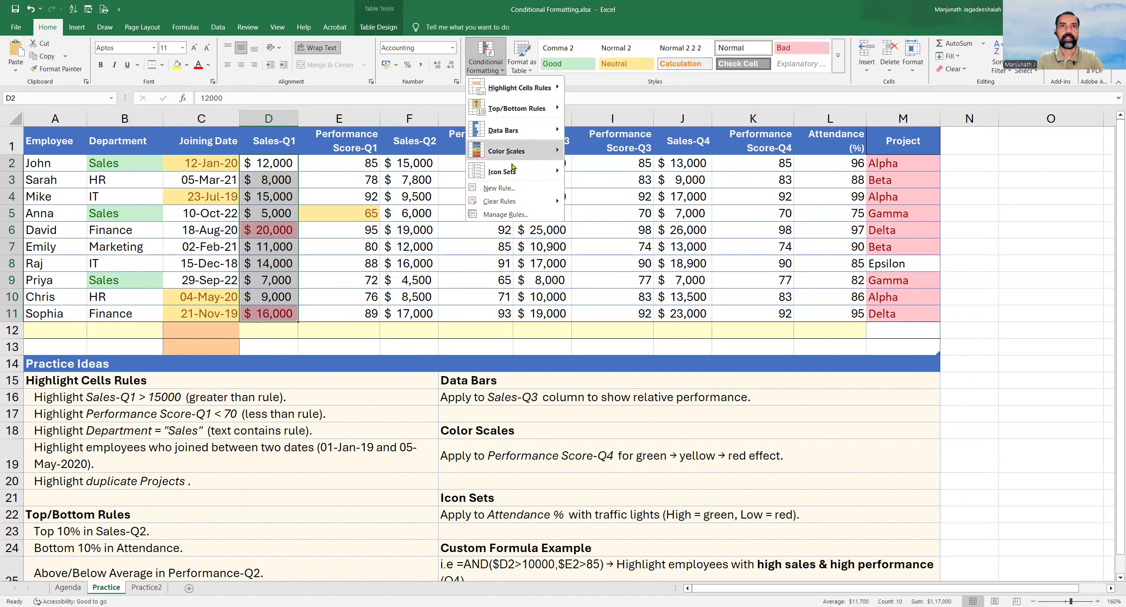
mouse_move(521, 202)
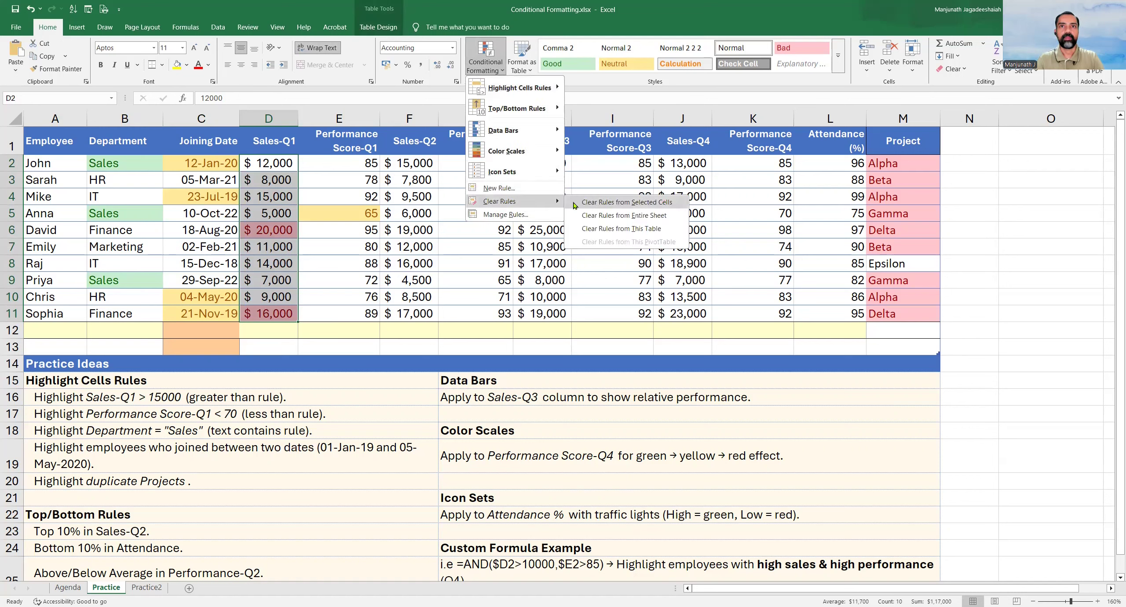
left_click(574, 204)
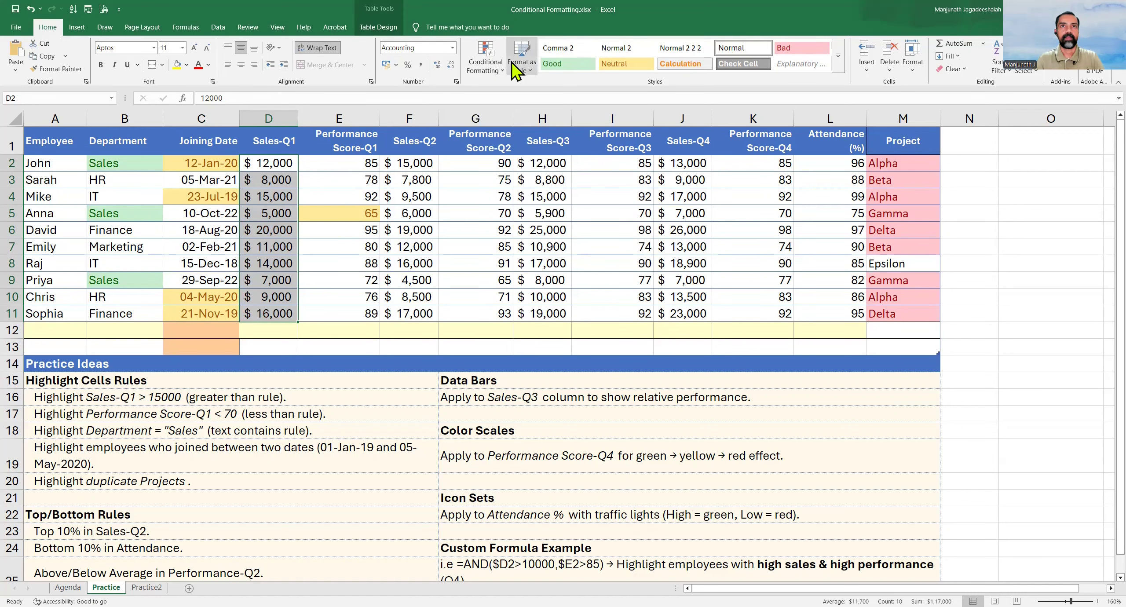
Highlight Sales-Q1 values greater than the reference cell $D$12 with Light Red Fill with Dark Red Text.
left_click(491, 70)
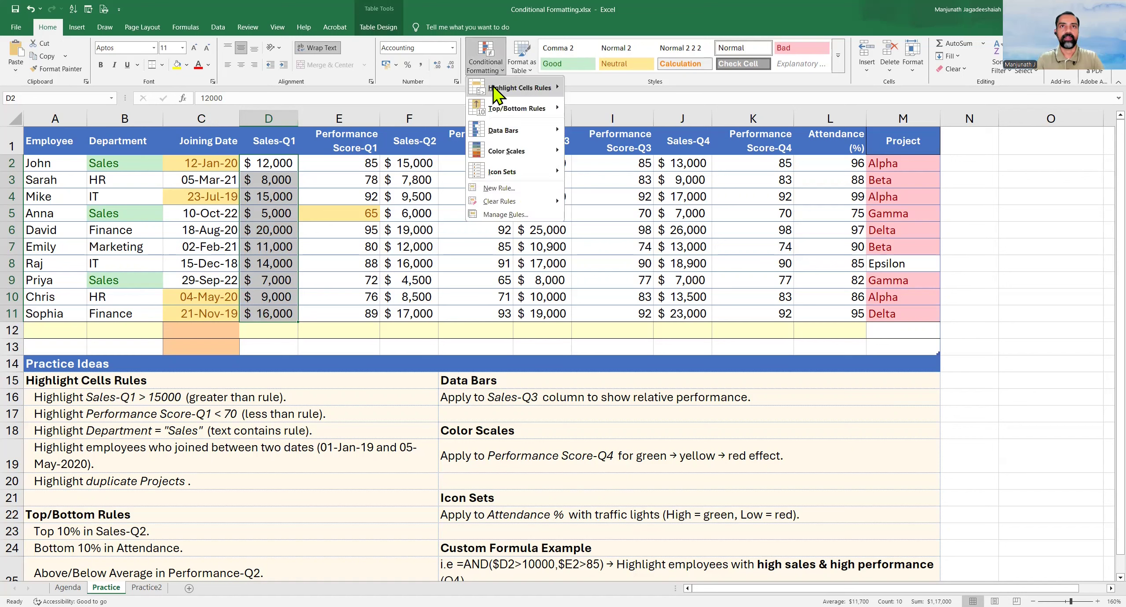
mouse_move(533, 97)
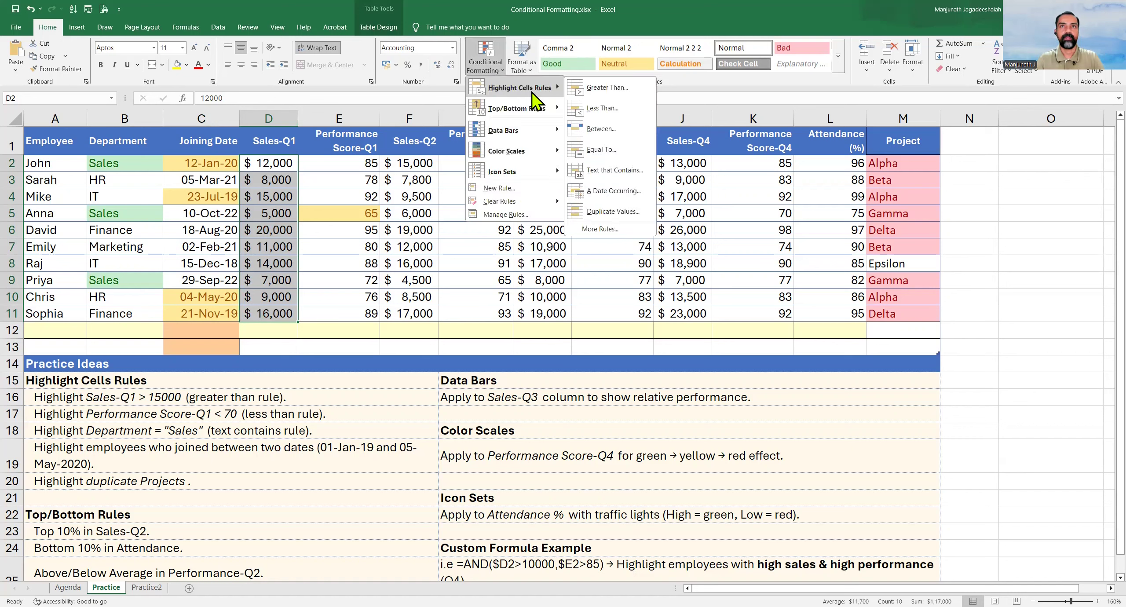
left_click(605, 88)
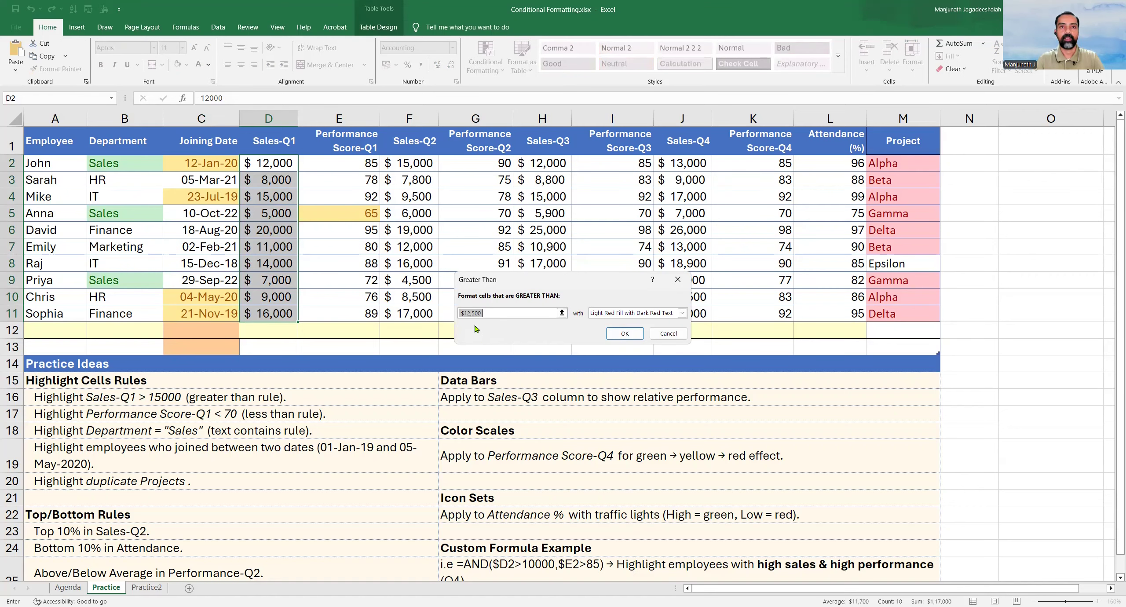
left_click(266, 330)
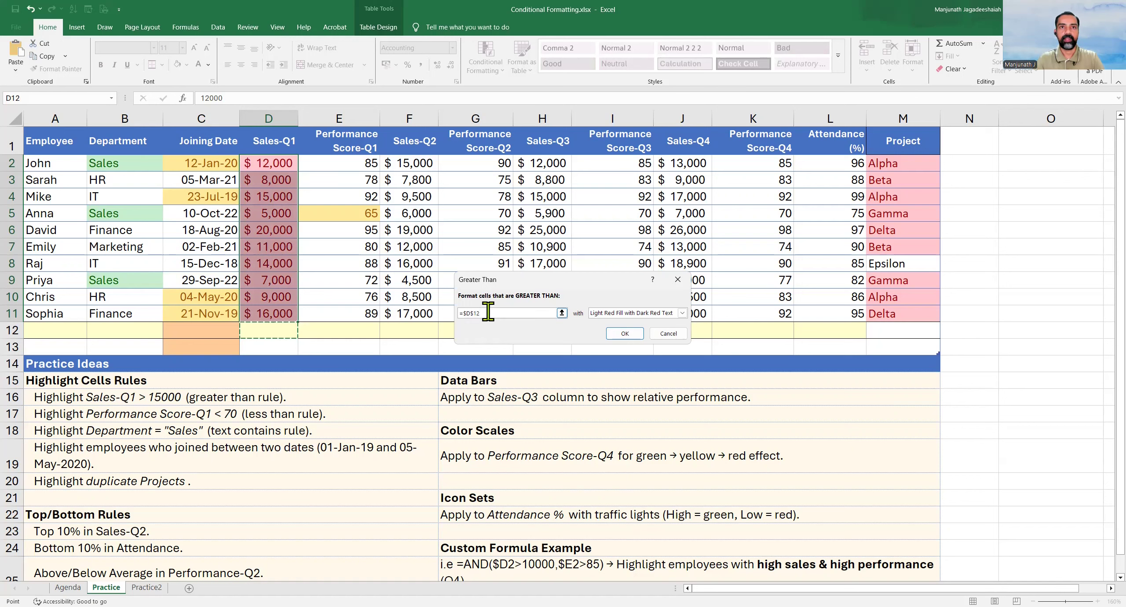
left_click(625, 333)
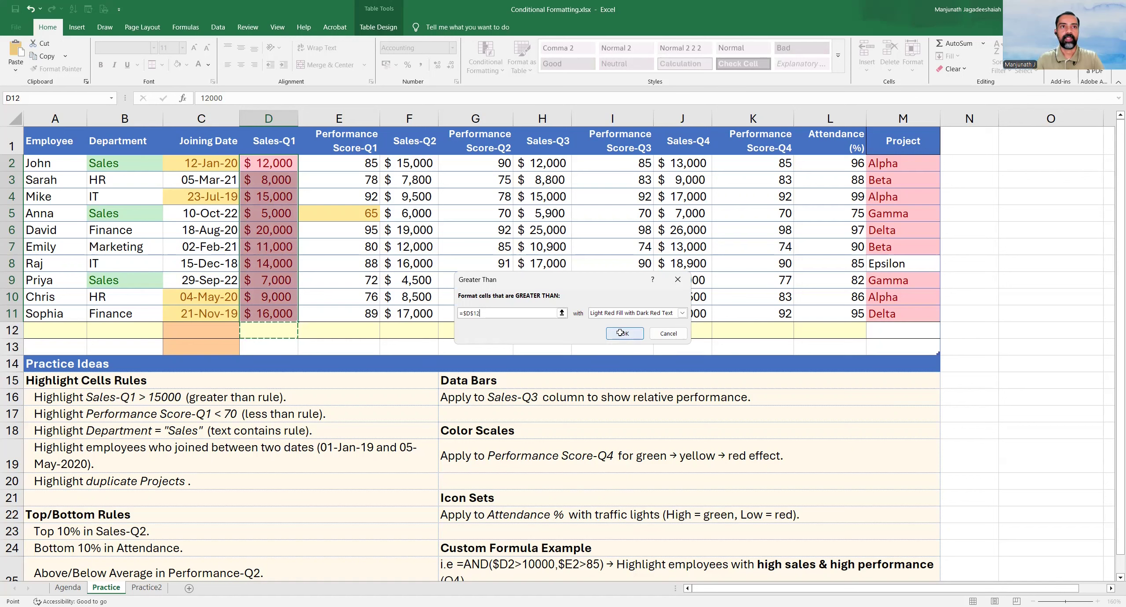
Enter 15000 as the threshold in D12 and check which Sales-Q1 values are highlighted.
left_click(280, 331)
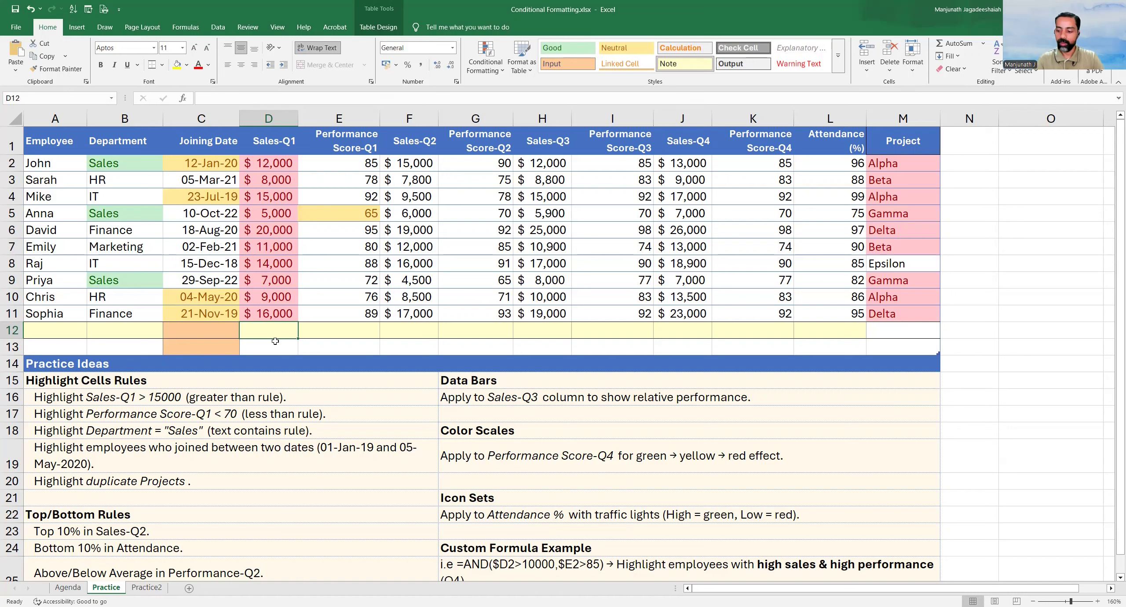
type("15000")
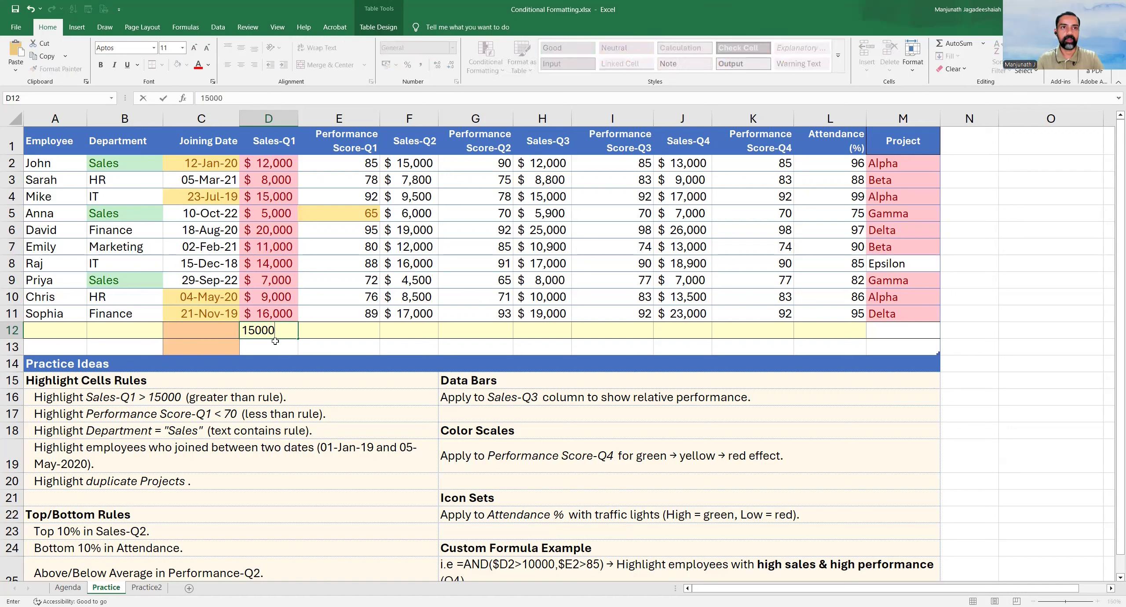
key("Return")
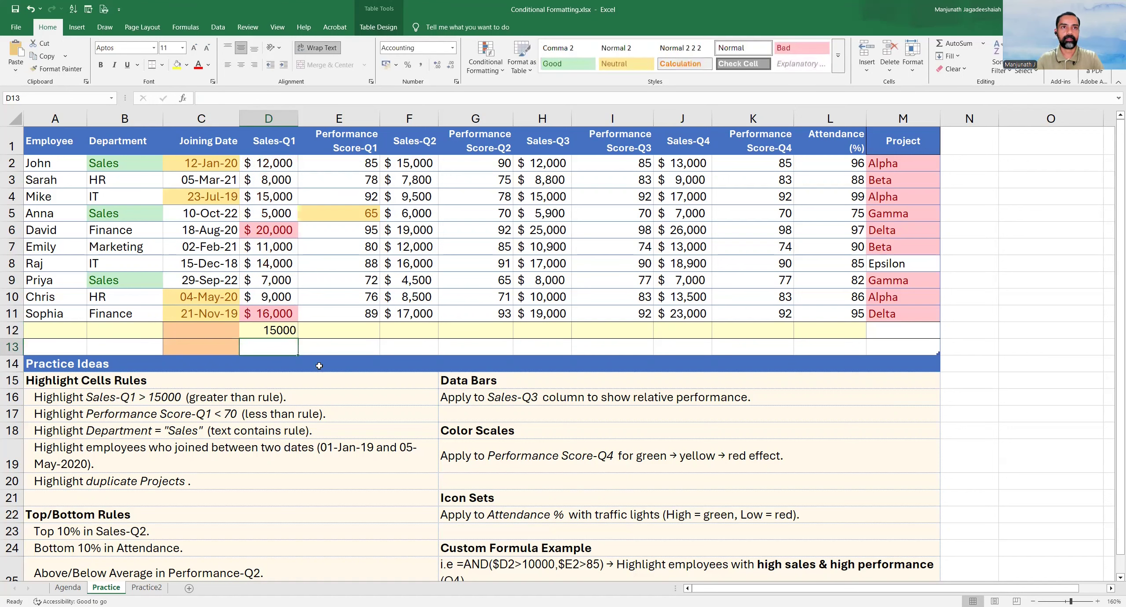
left_click(255, 333)
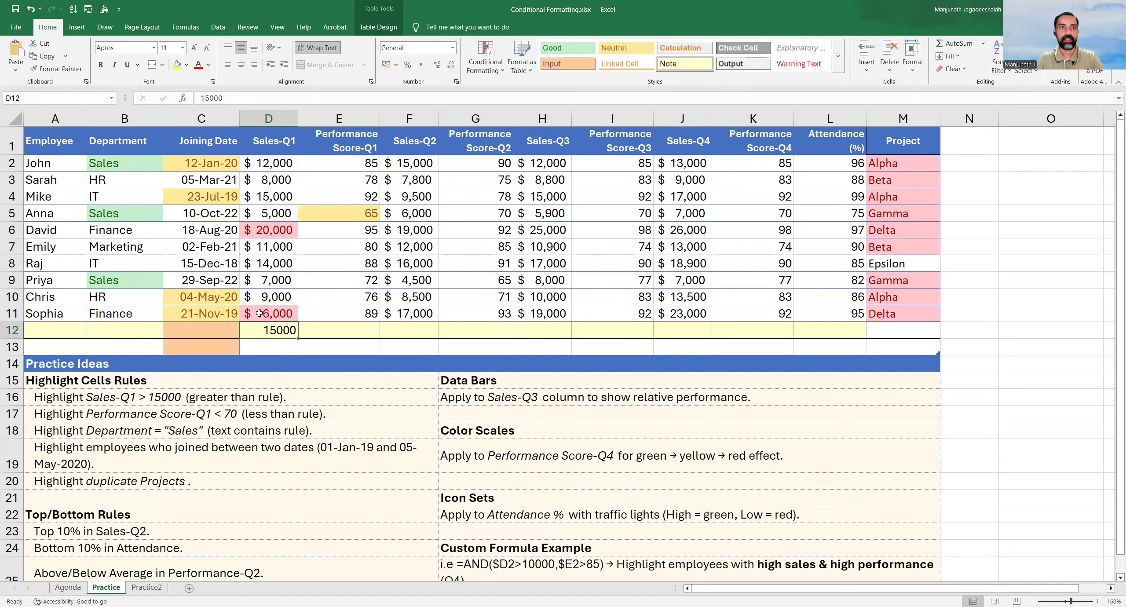
left_click(259, 314)
left_click(261, 228)
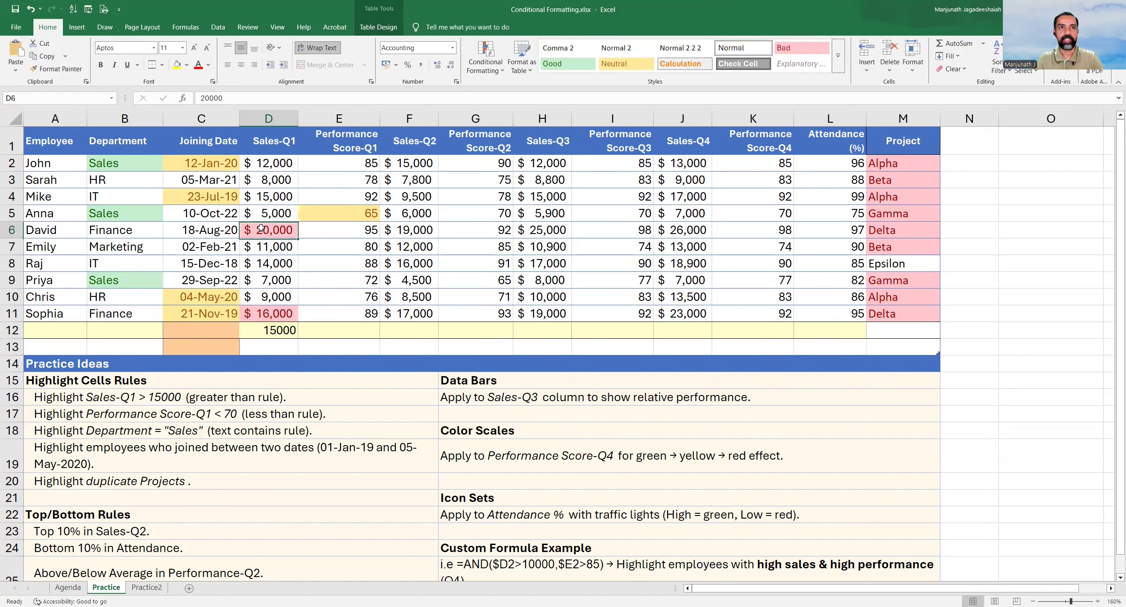
Set the Sales-Q1 threshold in D12 to 10000.
left_click(265, 333)
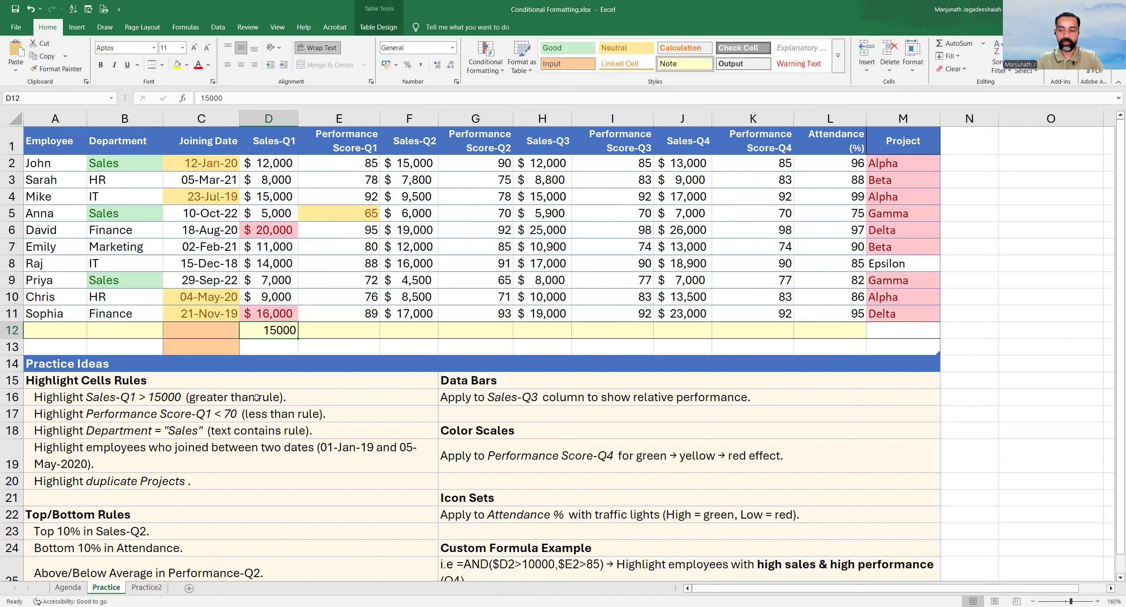
type("100000")
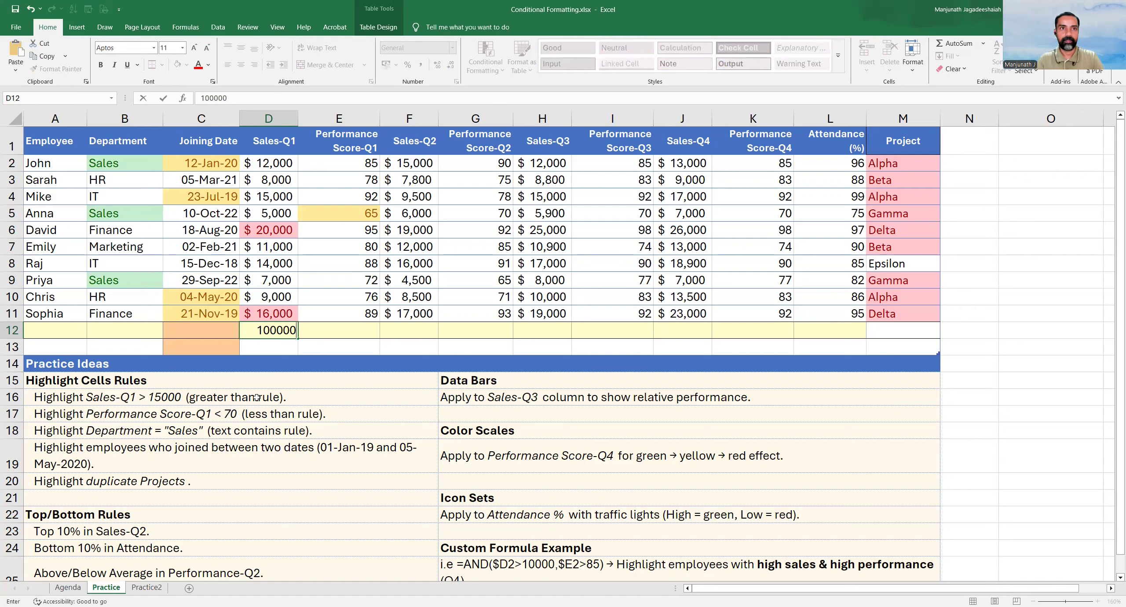
key("BackSpace")
key("Return")
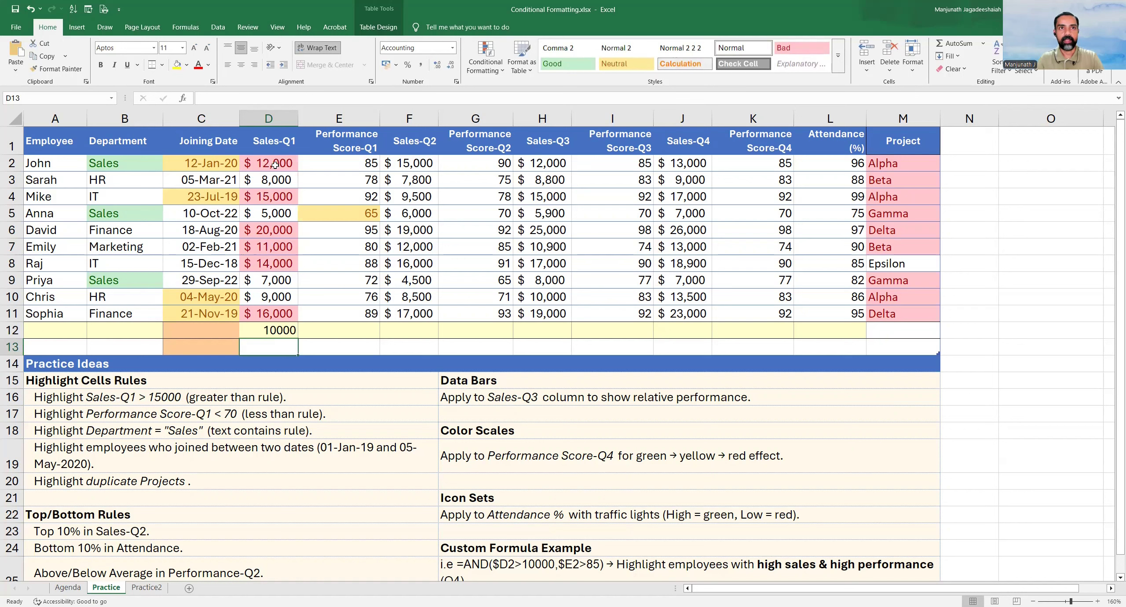
left_click(258, 331)
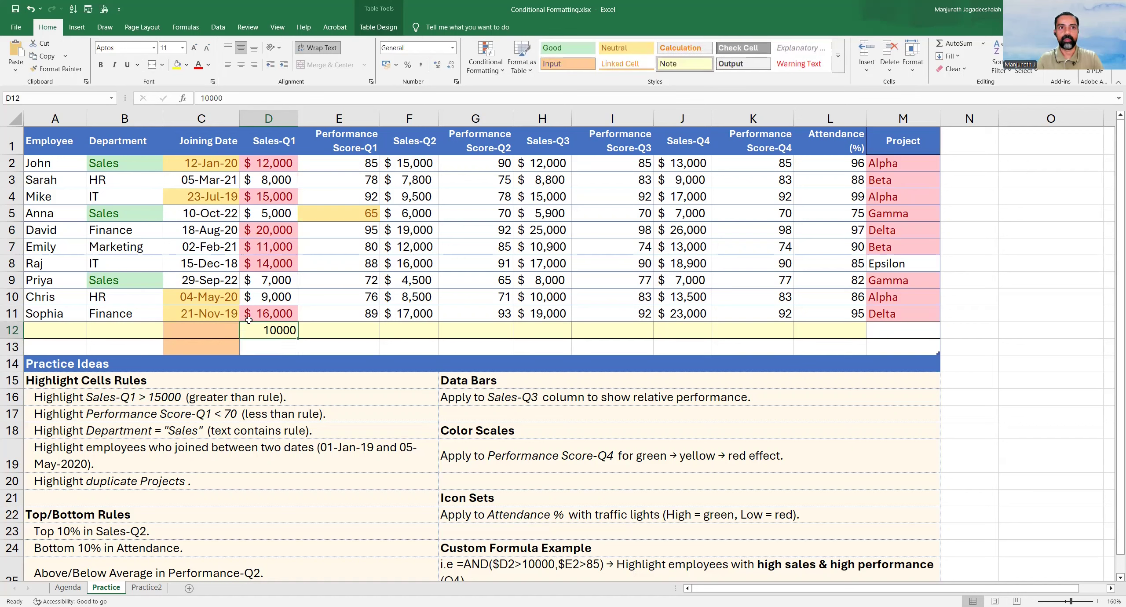
left_click(171, 416)
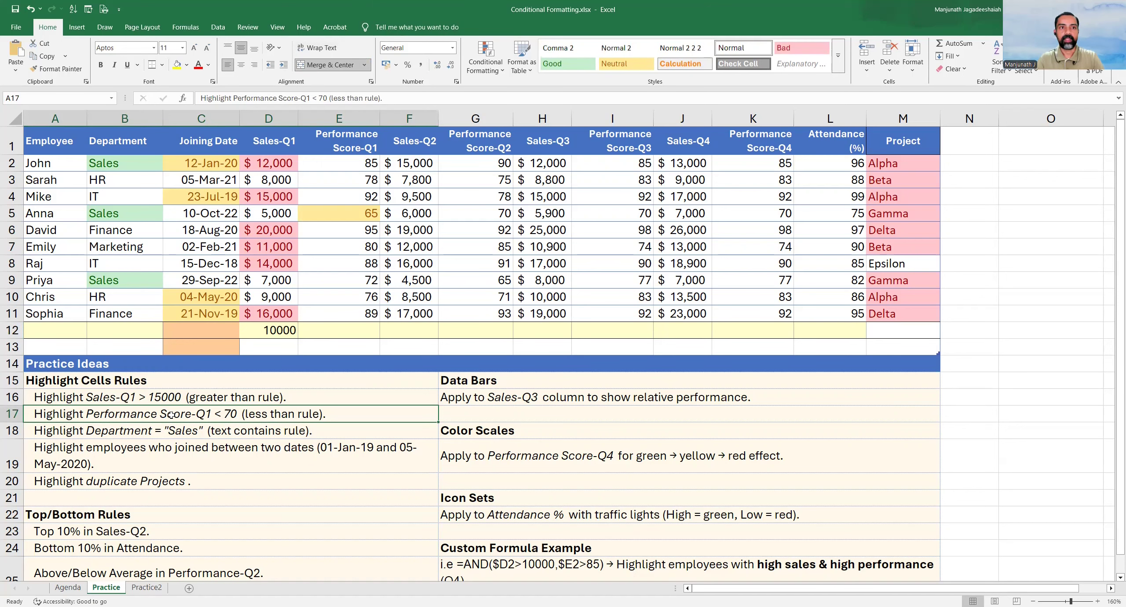
left_click(161, 433)
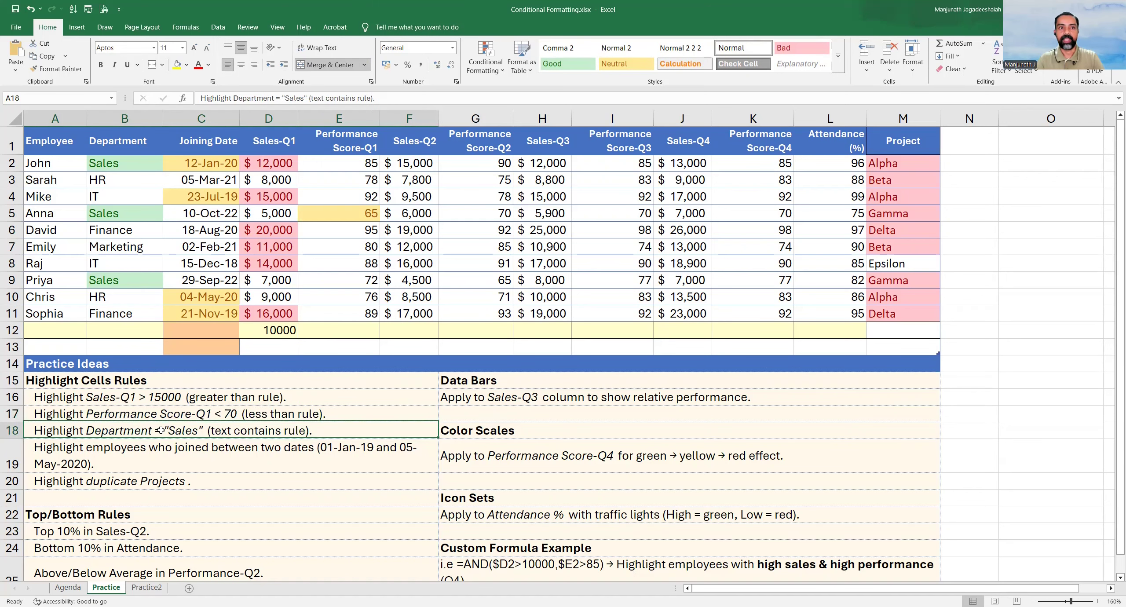
left_click(150, 448)
left_click(230, 481)
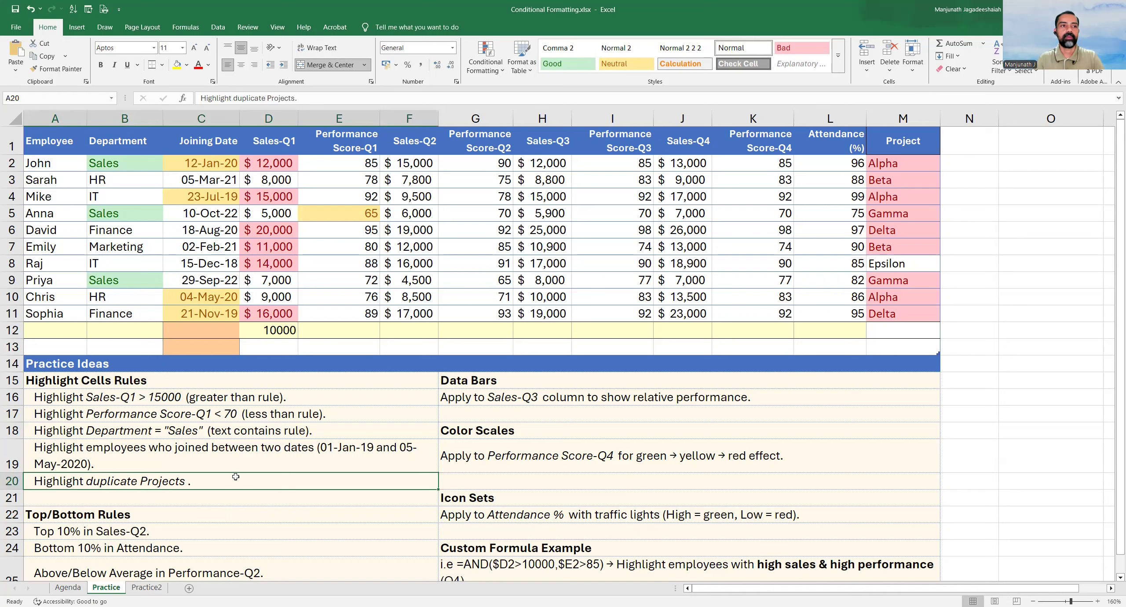
Start a Top 10% rule on the Sales-Q2 values in F2:F11.
left_click(165, 536)
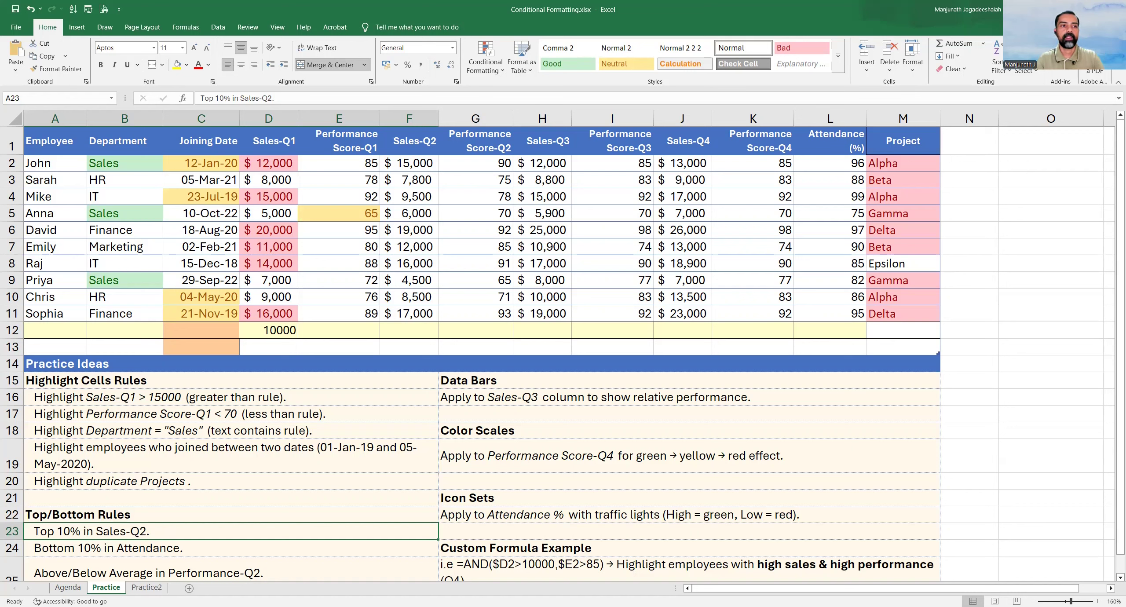
left_click(415, 164)
left_click_drag(414, 163, 409, 309)
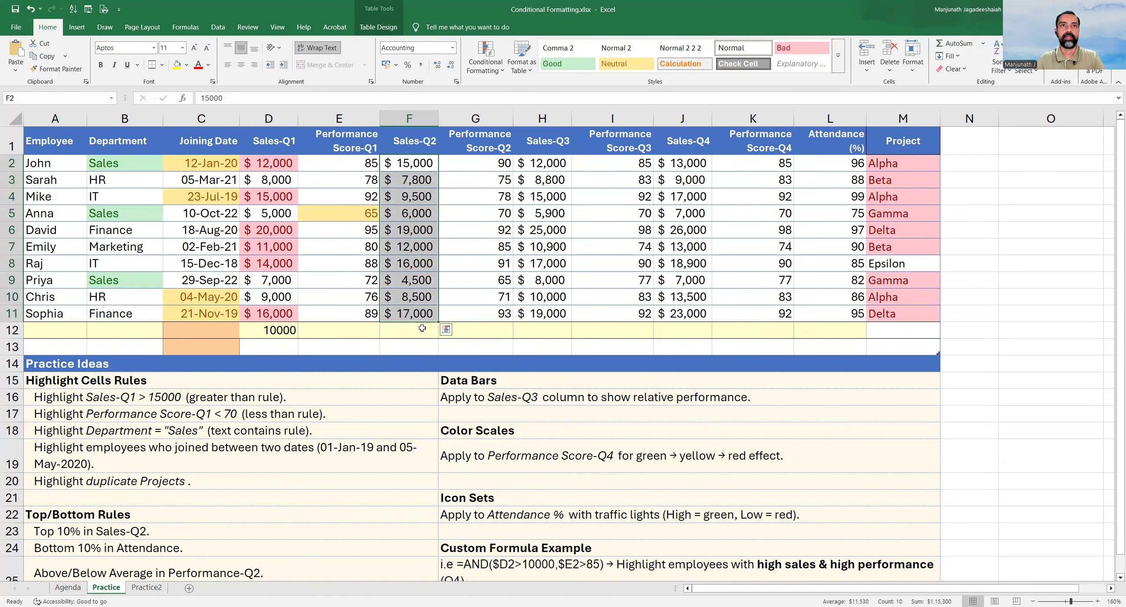
left_click(496, 63)
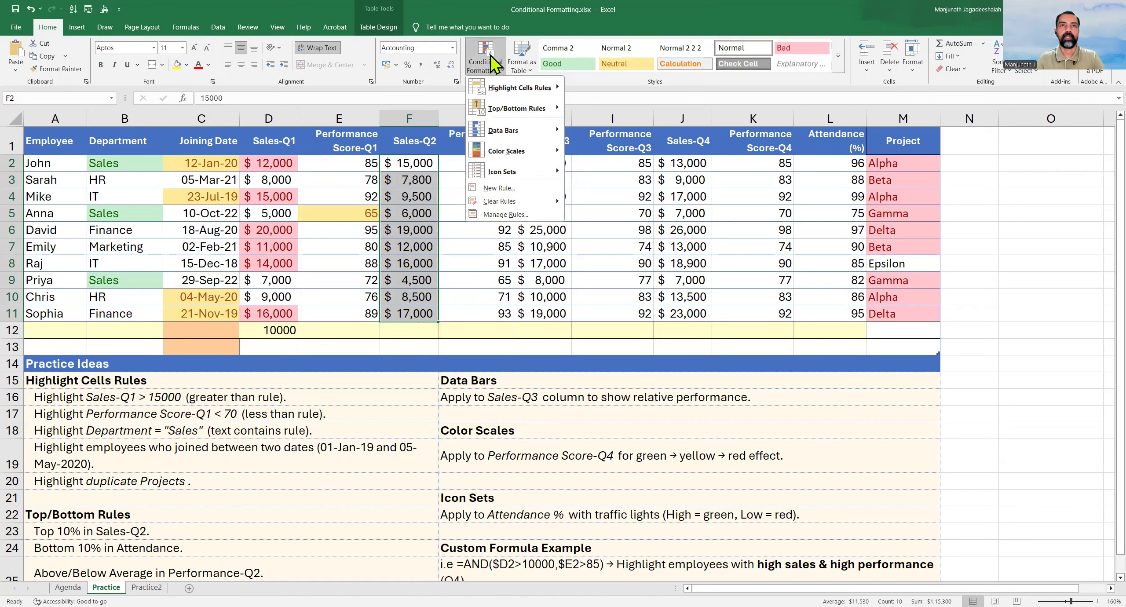
mouse_move(523, 115)
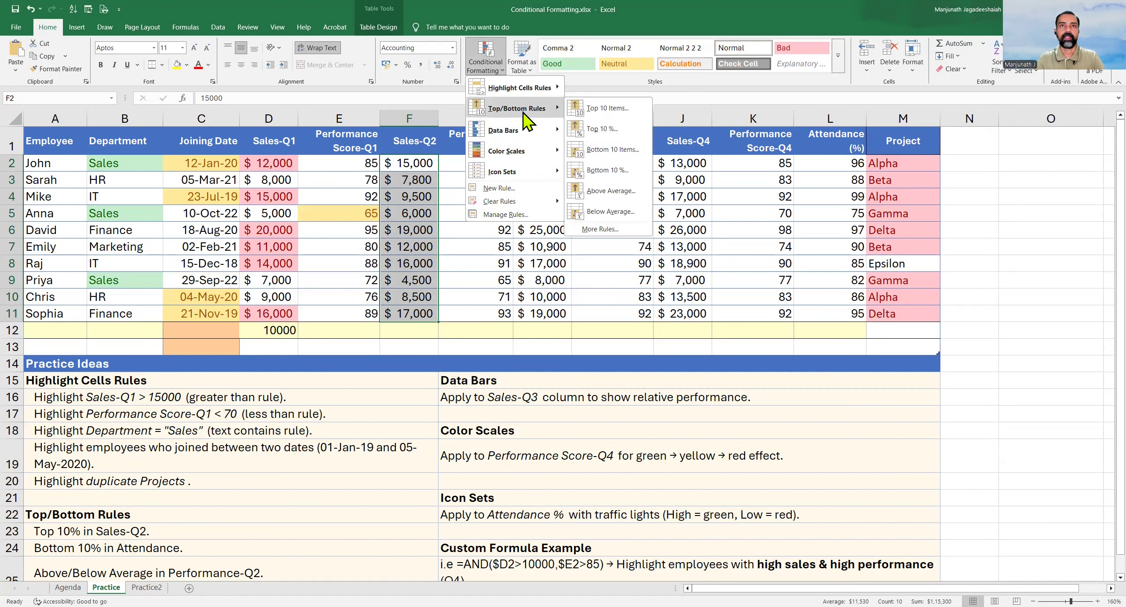
left_click(609, 131)
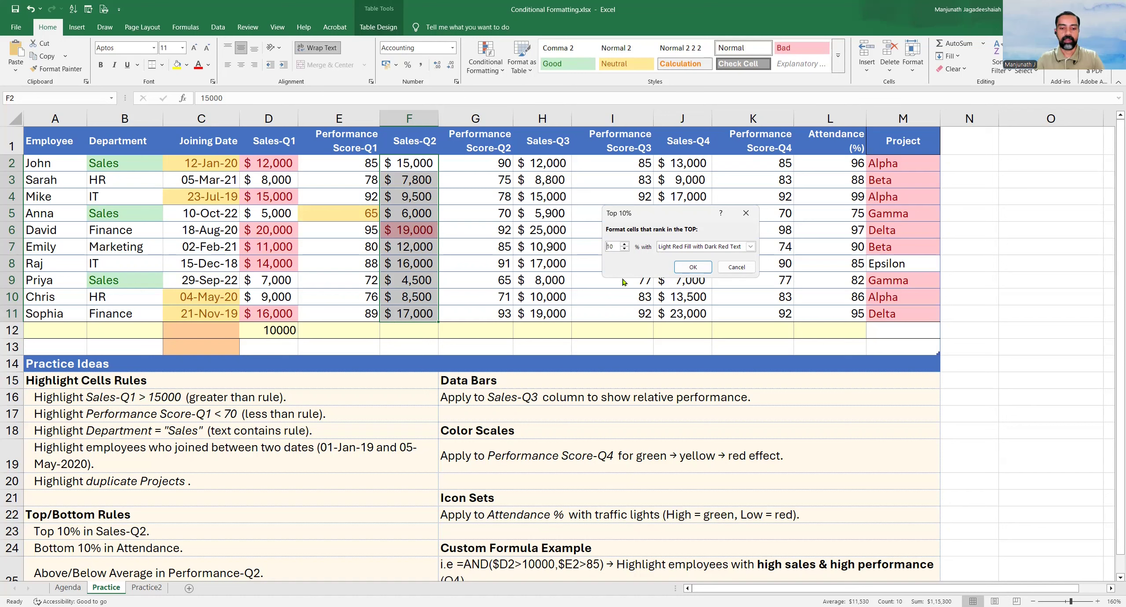
Preview the Sales-Q2 rule at 20% and 30%, and apply it at 10% with Light Red Fill with Dark Red Text.
type("2")
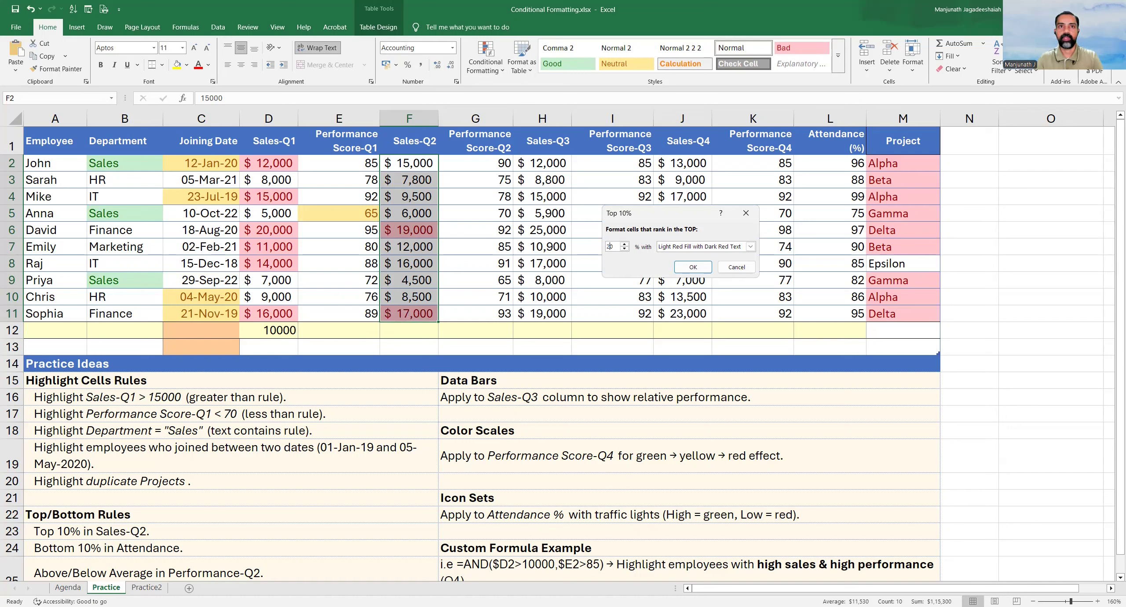
type("3")
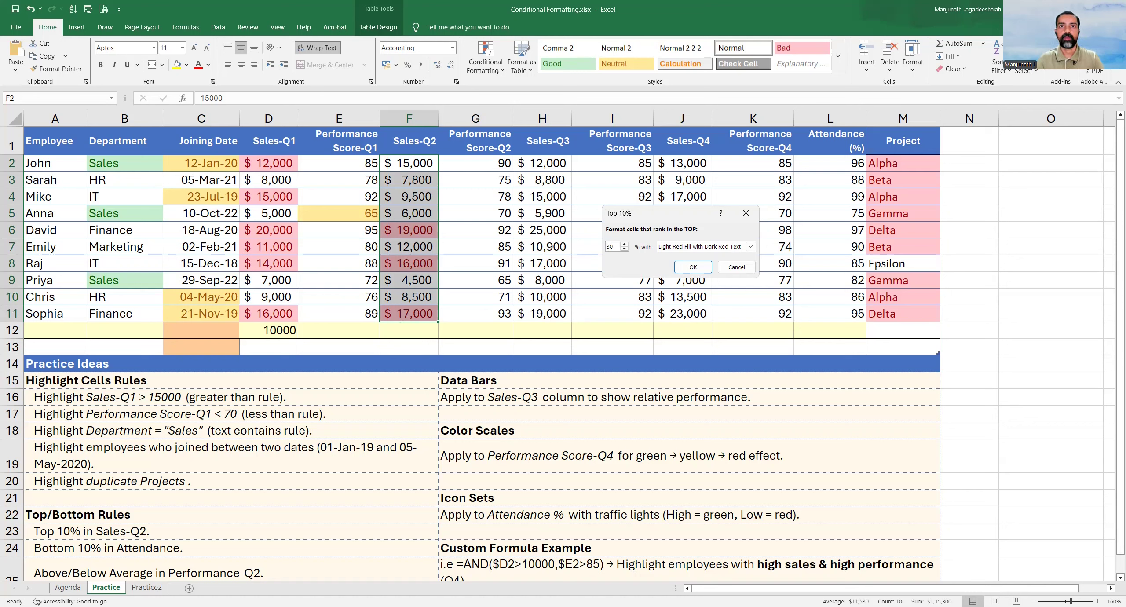
type("1")
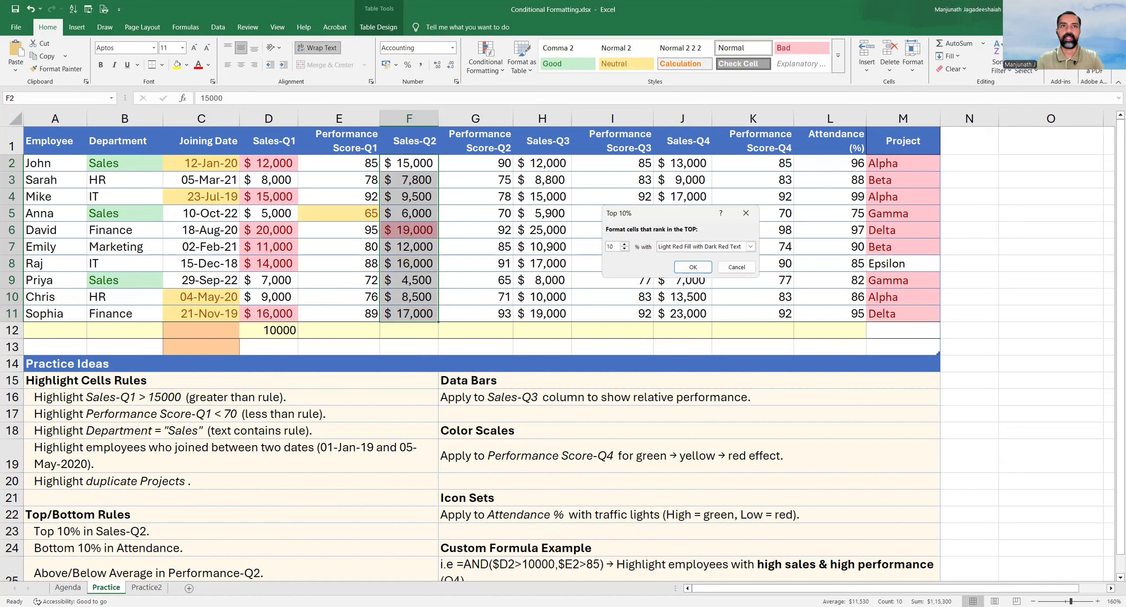
left_click(689, 266)
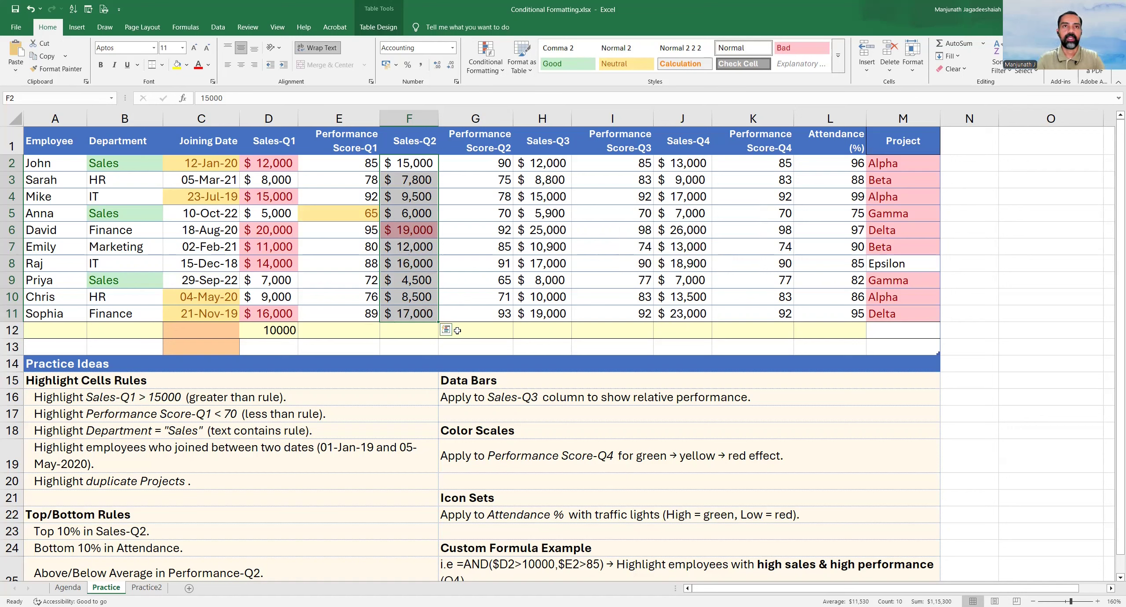
left_click(407, 235)
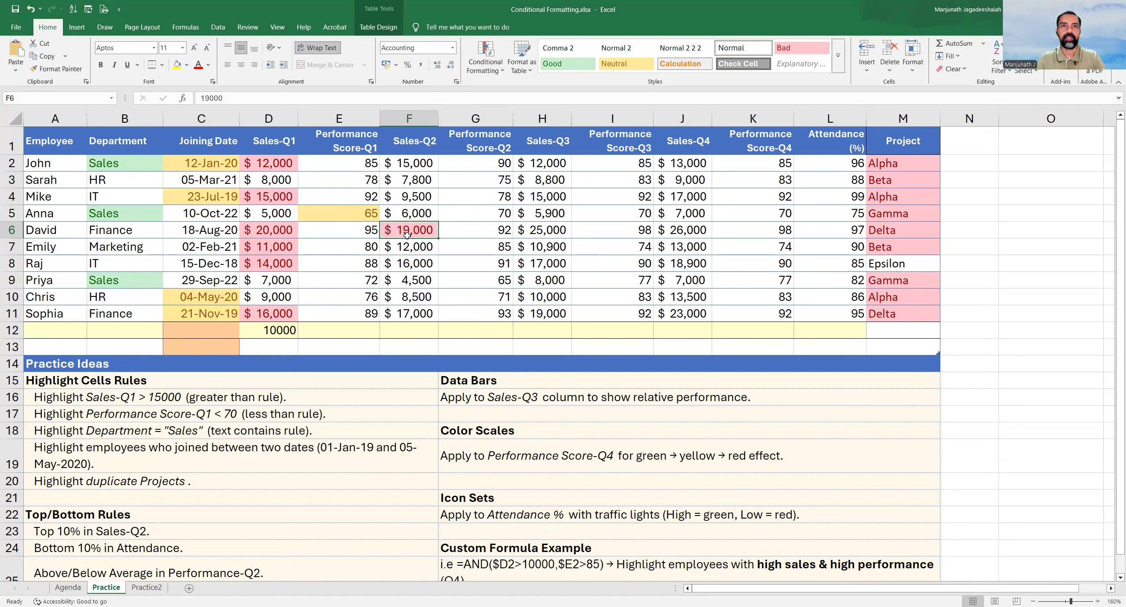
Apply a Top 30% rule to the Sales-Q2 values in F2:F11 with Light Red Fill with Dark Red Text and check the highlighted cells.
left_click_drag(407, 162, 409, 309)
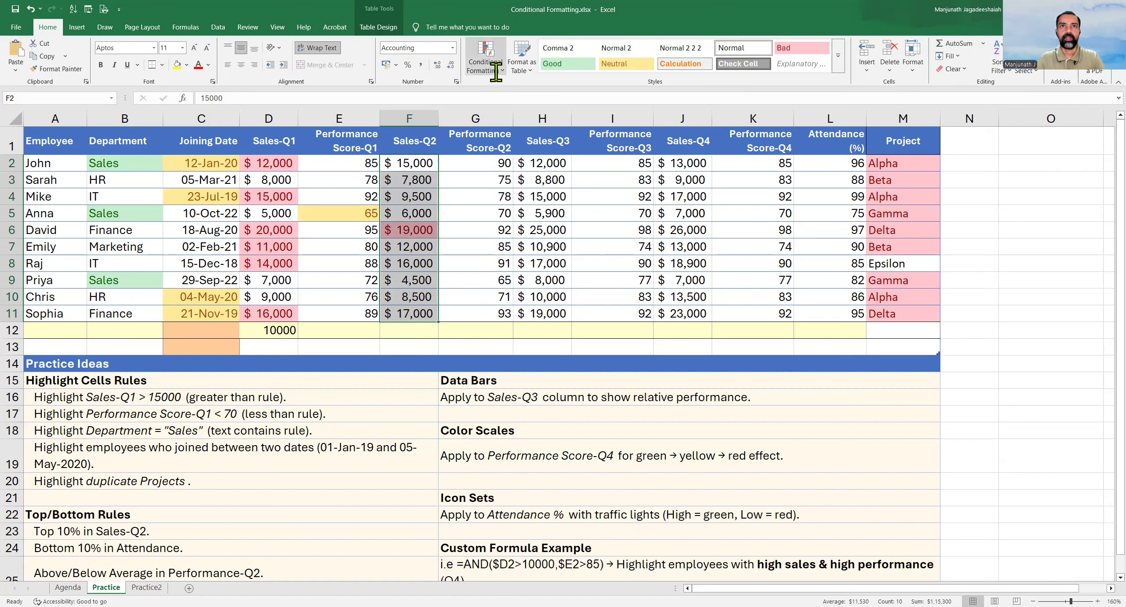
left_click(486, 62)
mouse_move(559, 109)
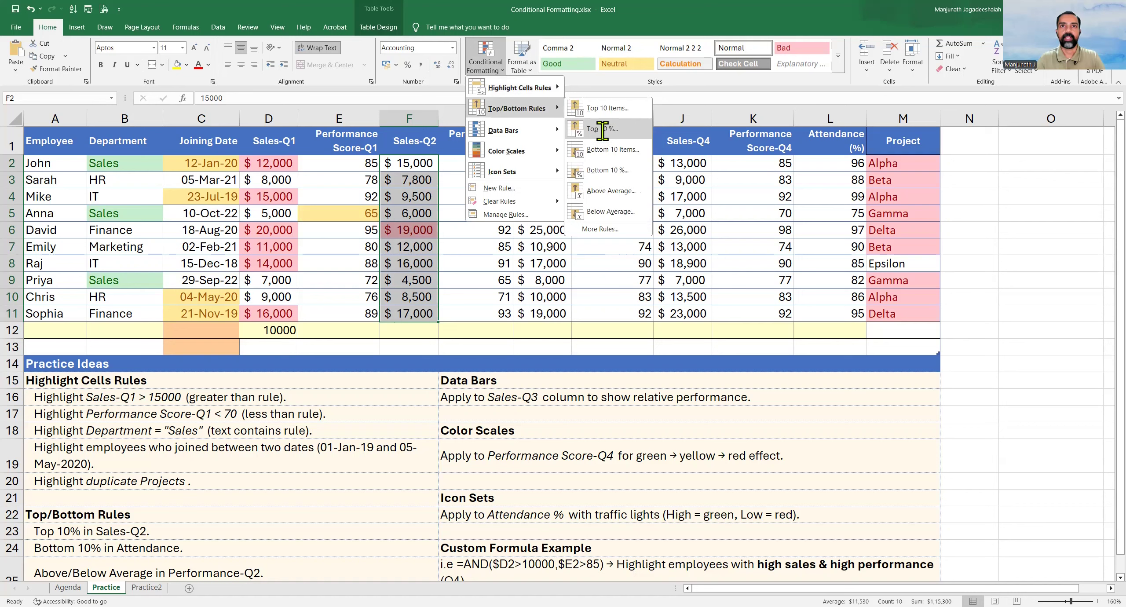
left_click(602, 131)
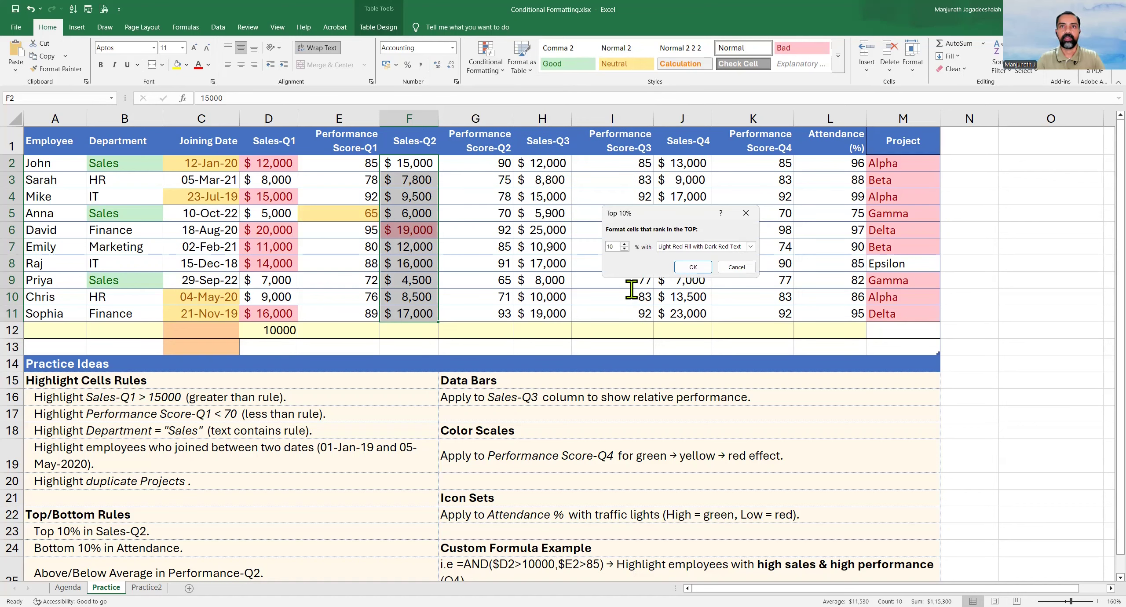
type("30")
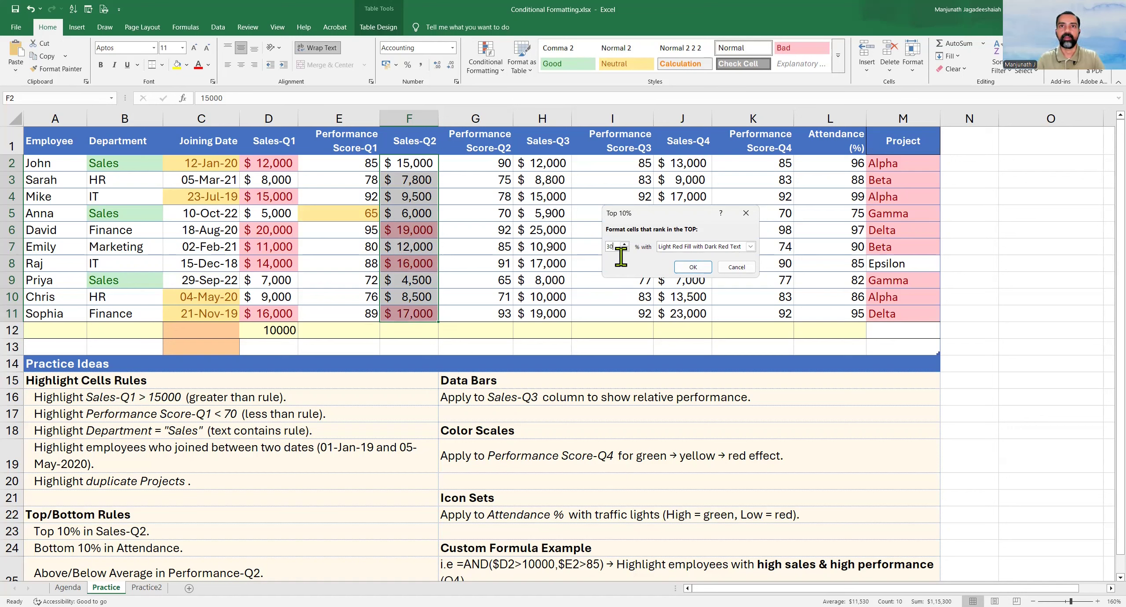
left_click(692, 267)
left_click(419, 264)
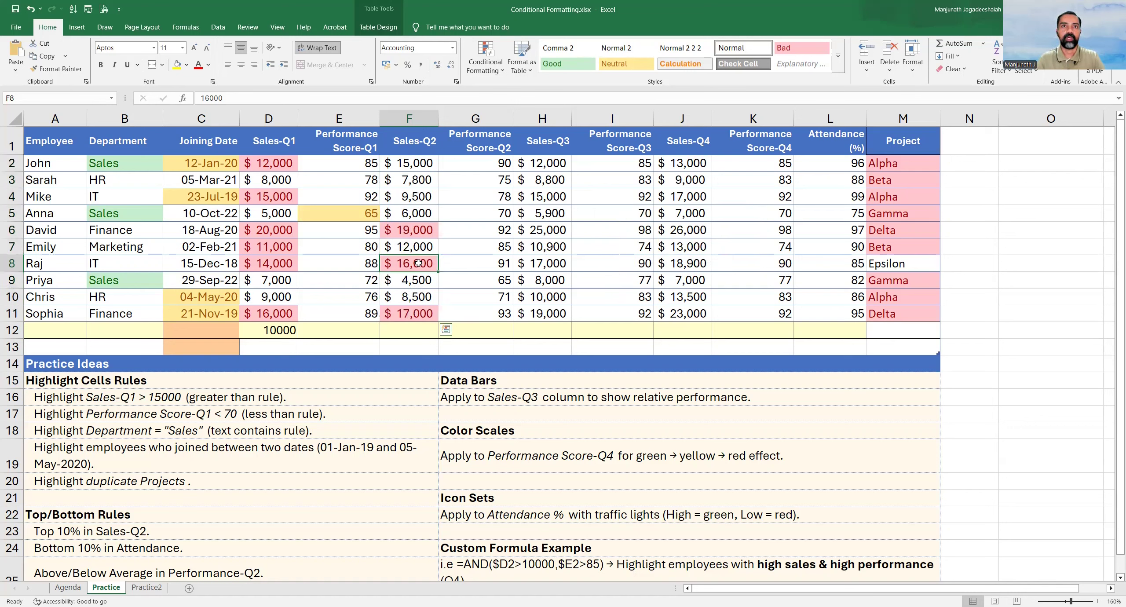
left_click(413, 230)
left_click(416, 263)
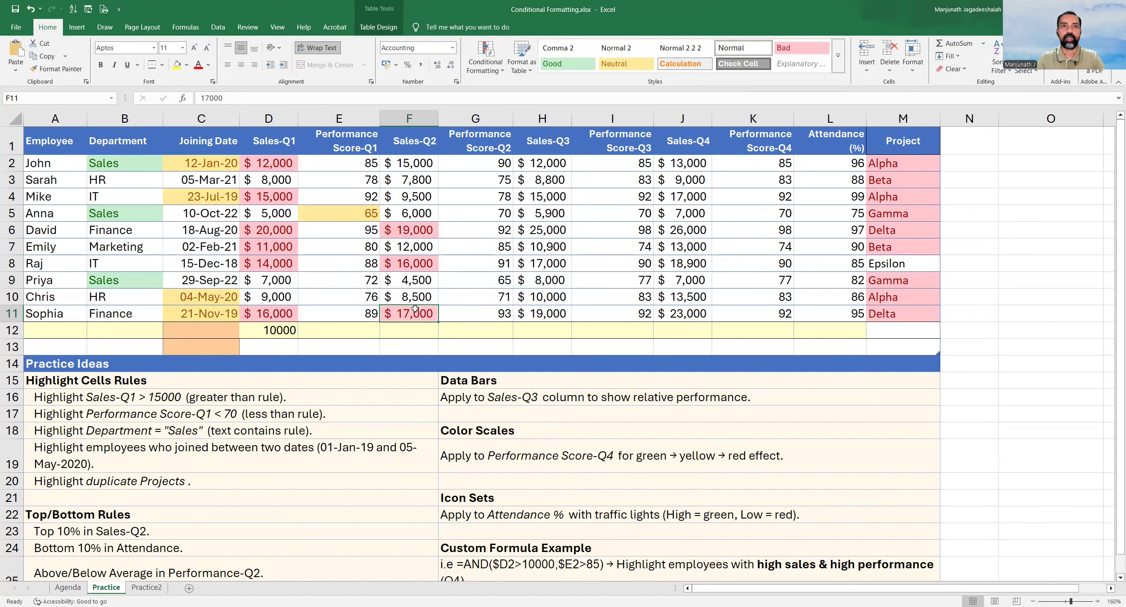
Highlight the bottom 10% of the Attendance (%) values in L2:L11 with Green Fill with Dark Green Text.
left_click(162, 550)
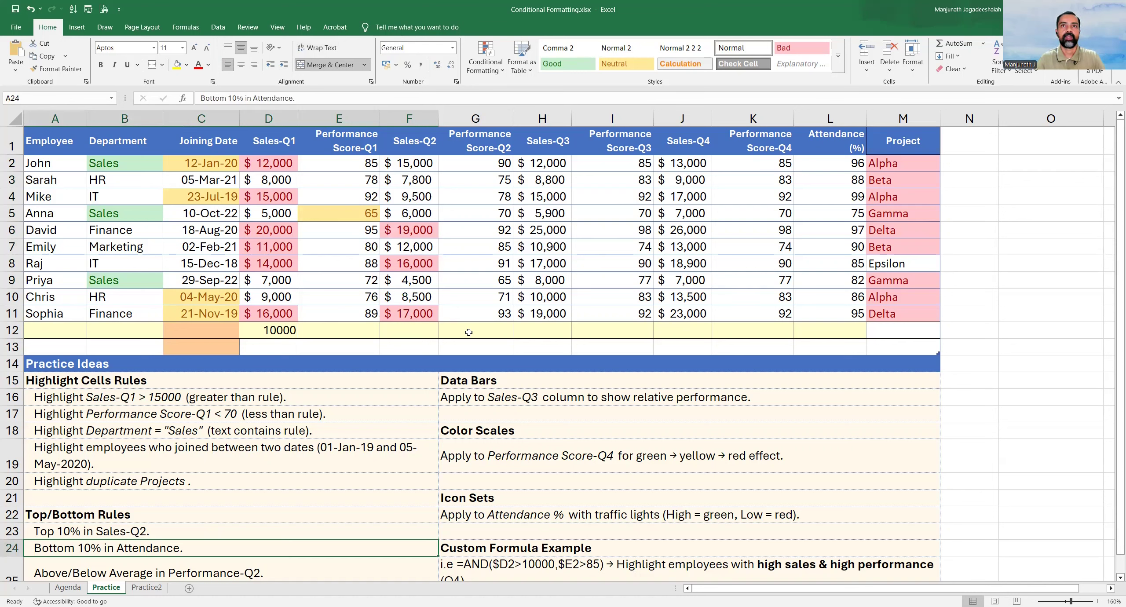
left_click_drag(820, 167, 830, 313)
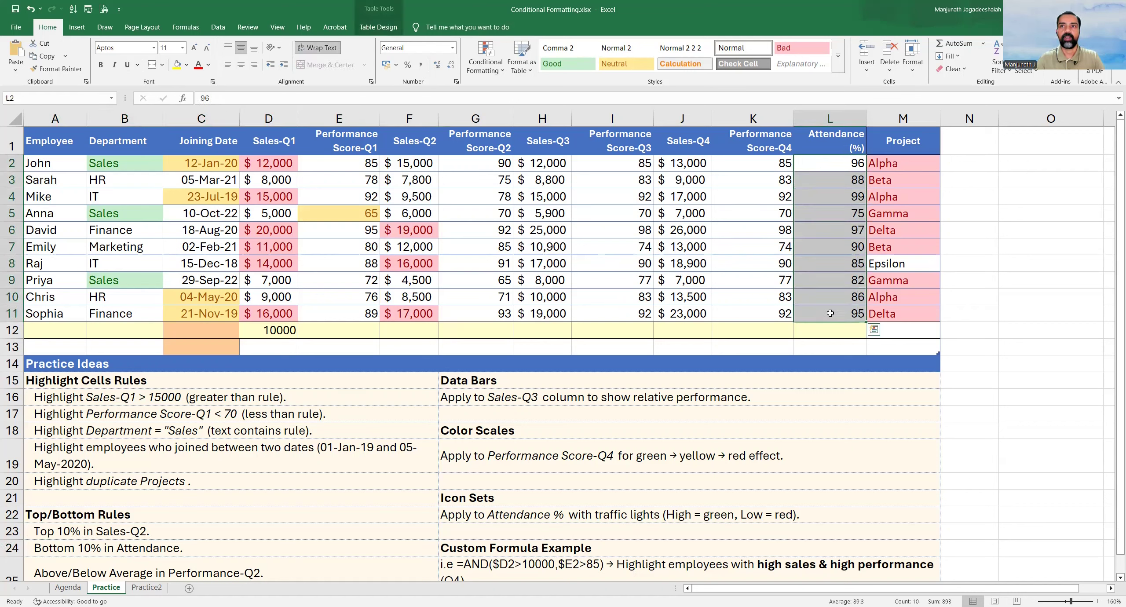
left_click(488, 52)
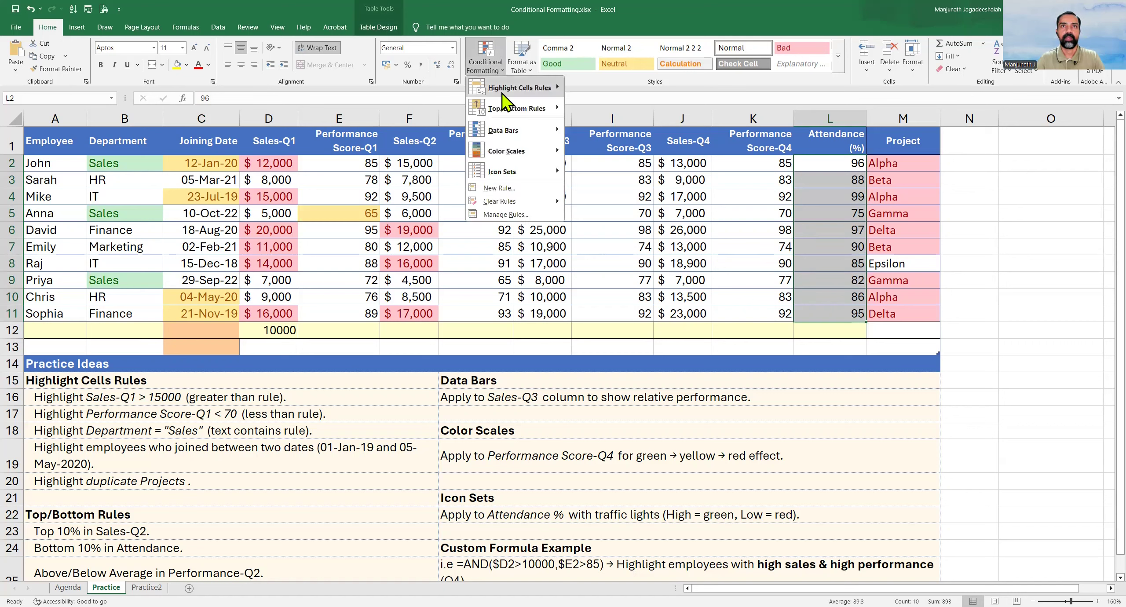
mouse_move(508, 118)
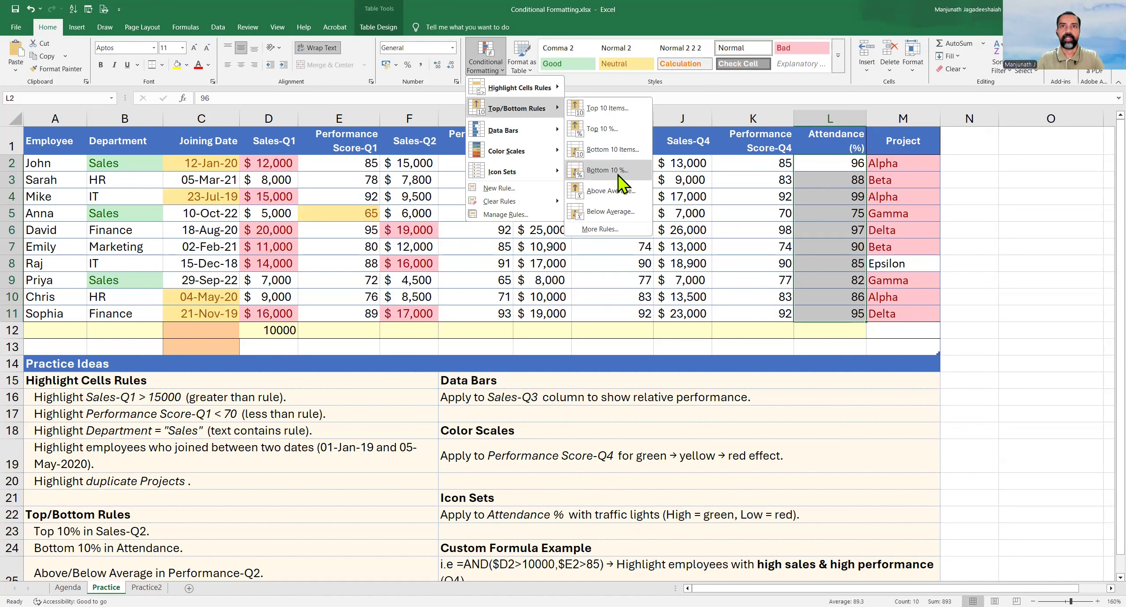
left_click(607, 170)
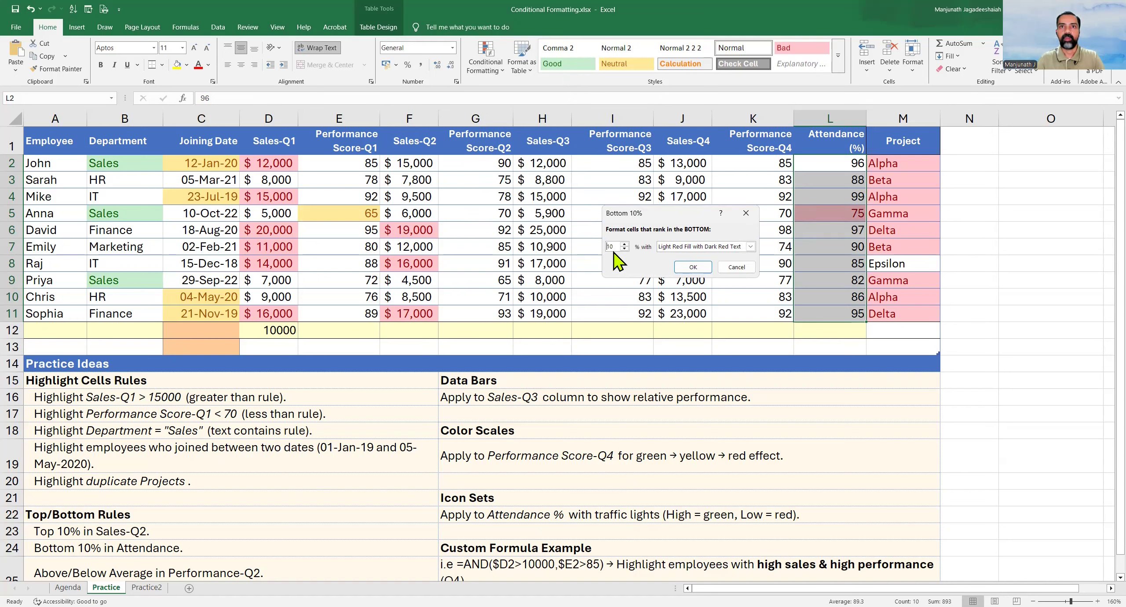
left_click(679, 246)
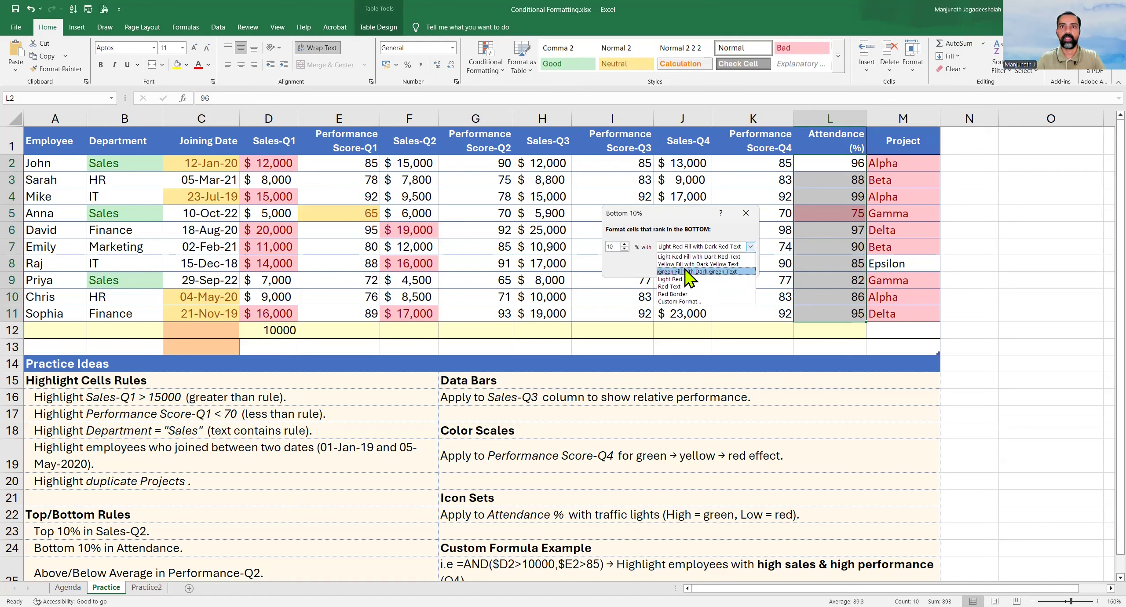
left_click(686, 271)
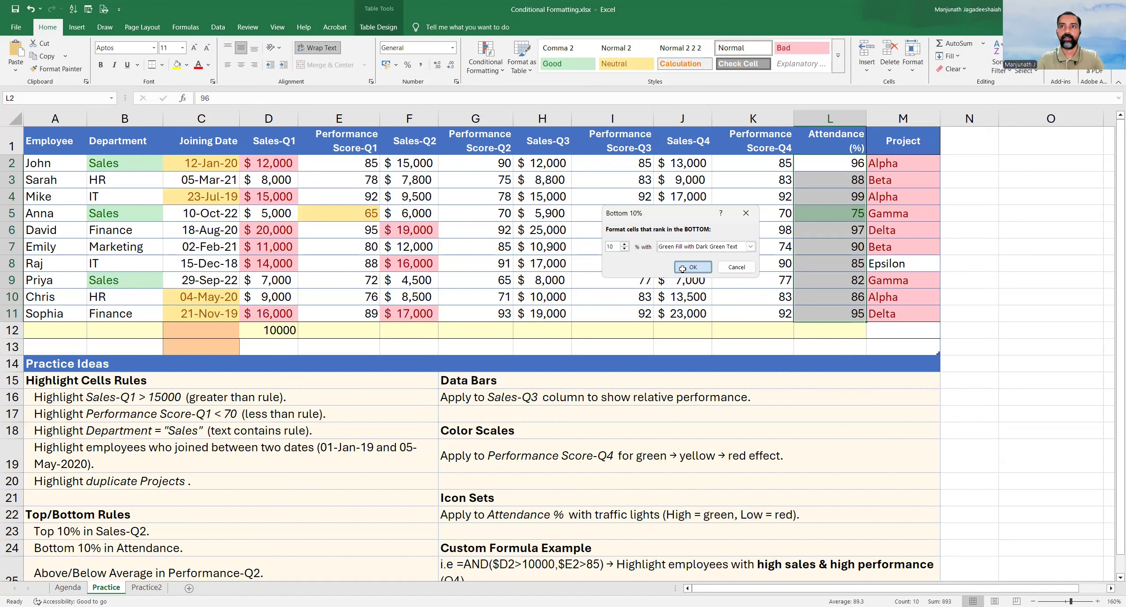
left_click(686, 269)
left_click(820, 213)
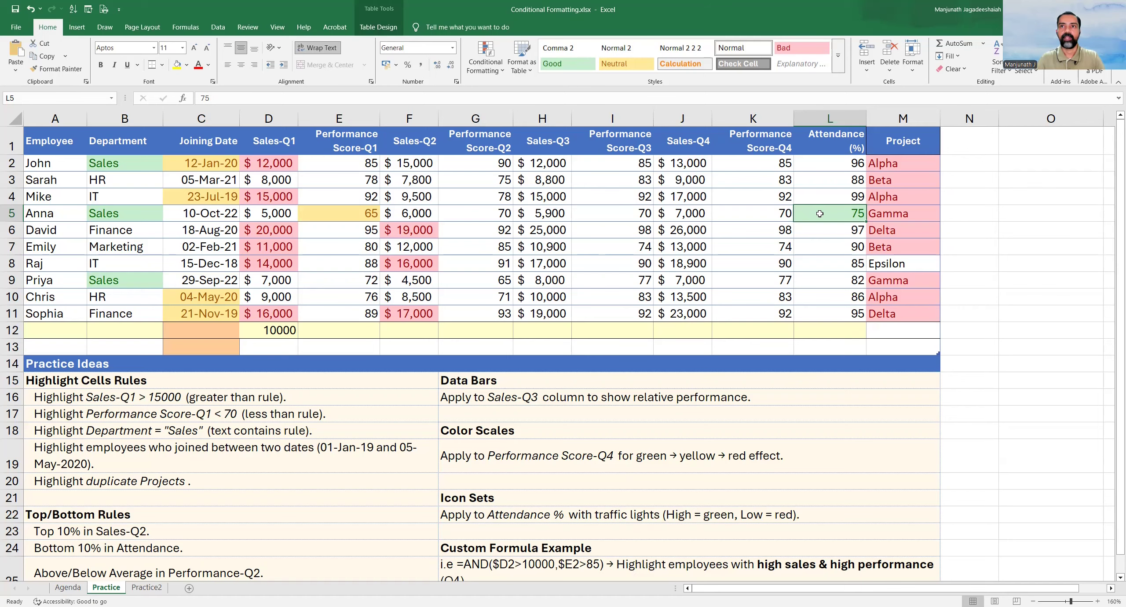
Highlight the above-average Performance Score-Q2 values in G2:G11 with Green Fill with Dark Green Text.
scroll(528, 352, "down", 2)
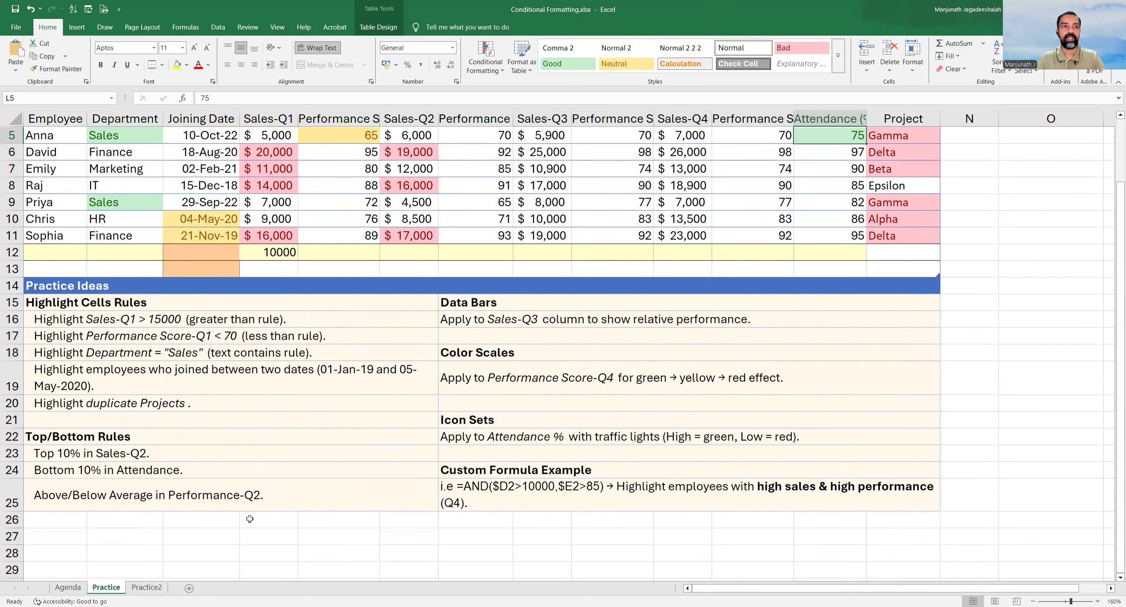
left_click(191, 494)
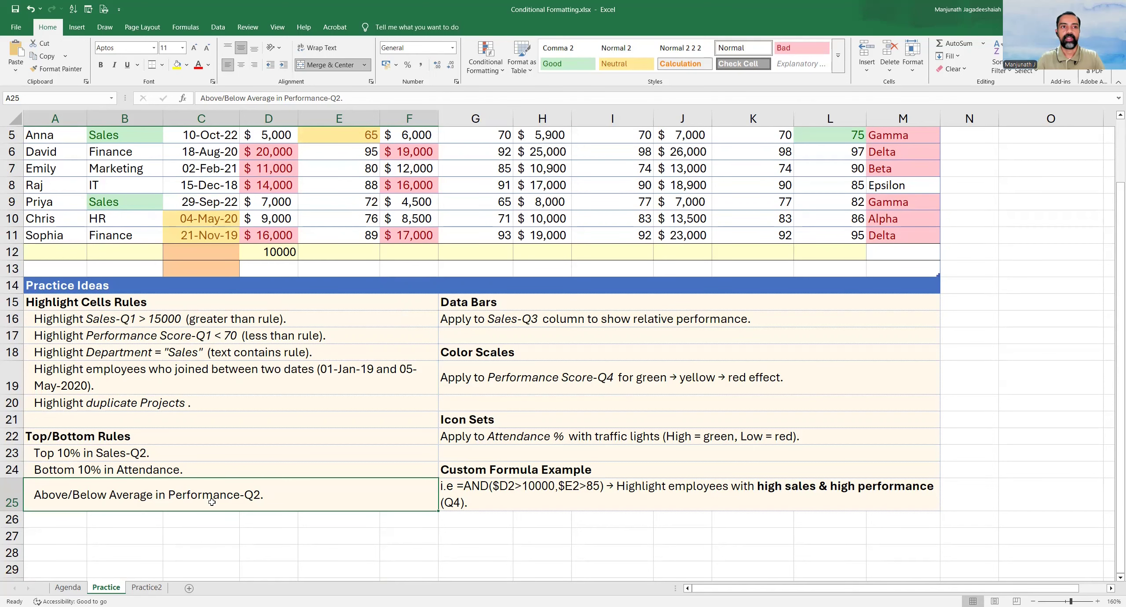
scroll(273, 500, "up", 2)
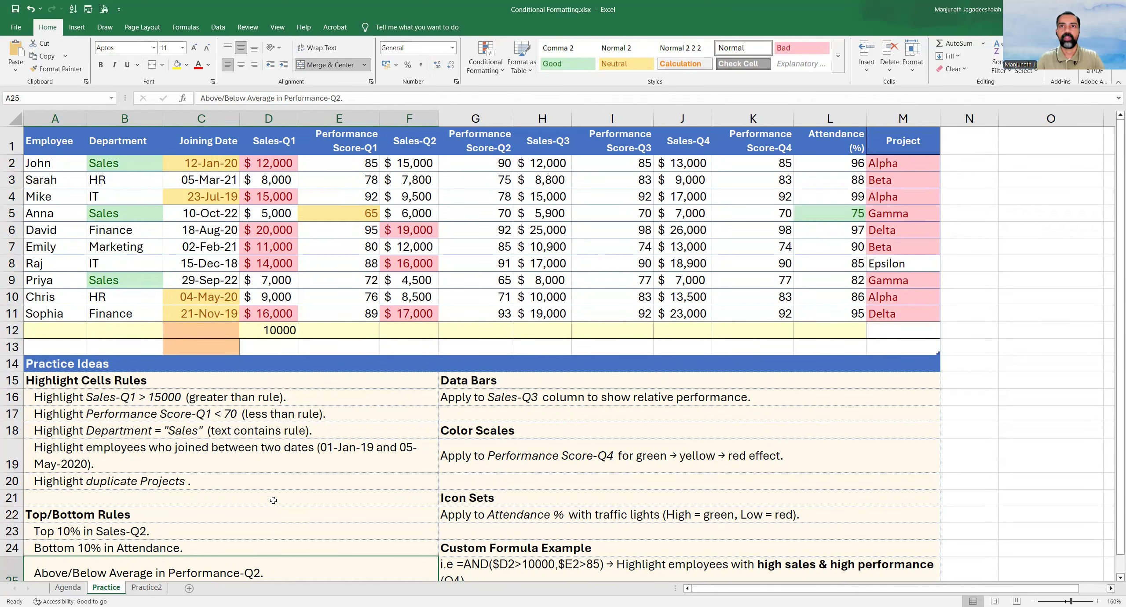
left_click(477, 163)
left_click_drag(470, 159, 481, 310)
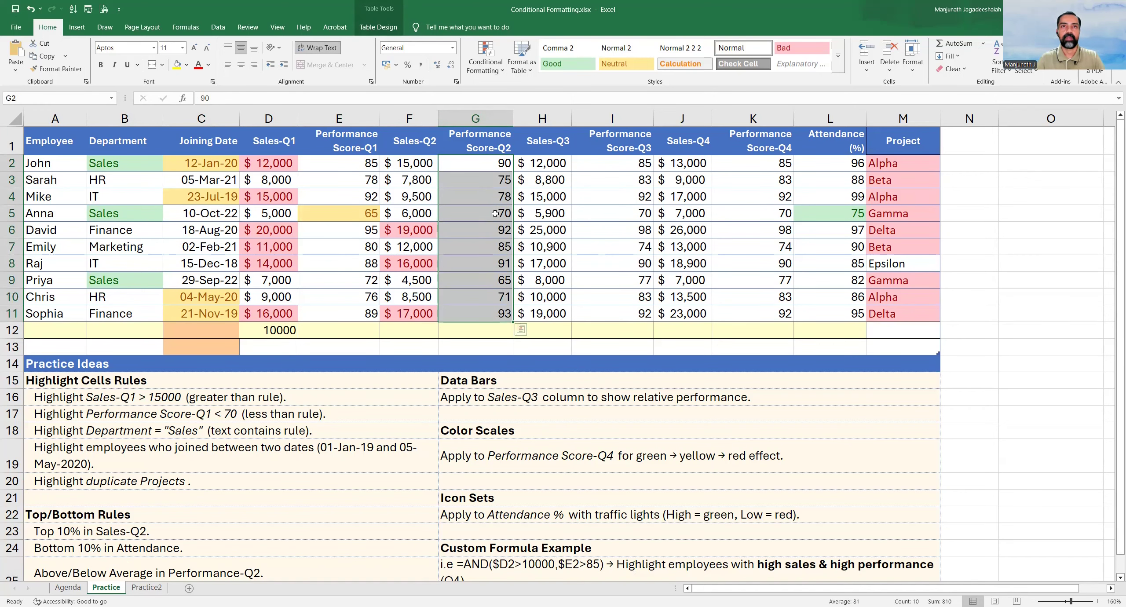
scroll(493, 198, "down", 1)
scroll(492, 176, "up", 1)
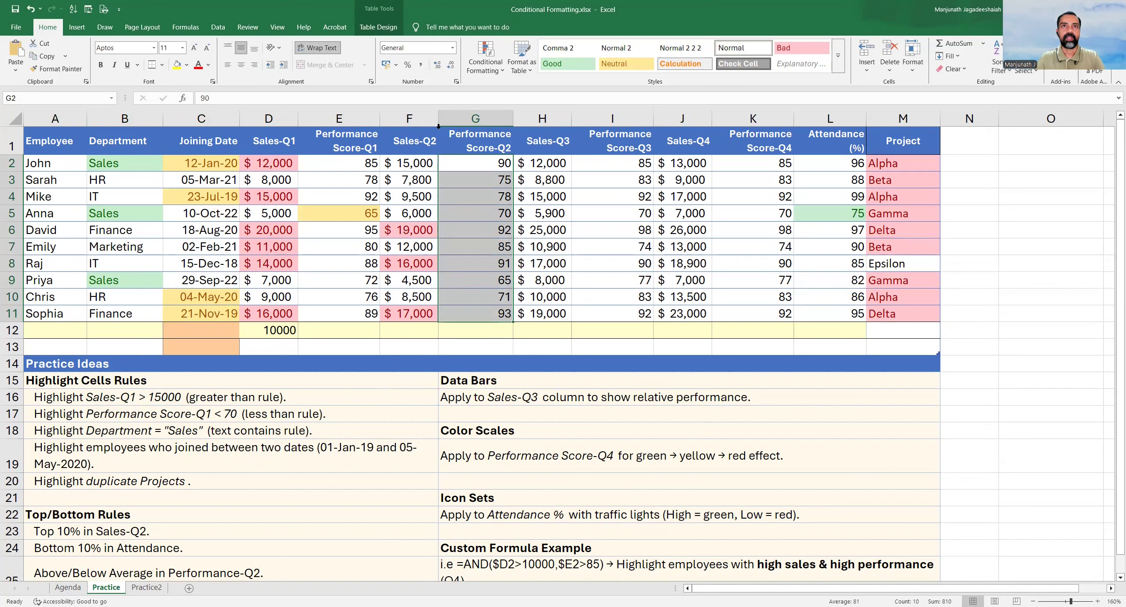
left_click(489, 67)
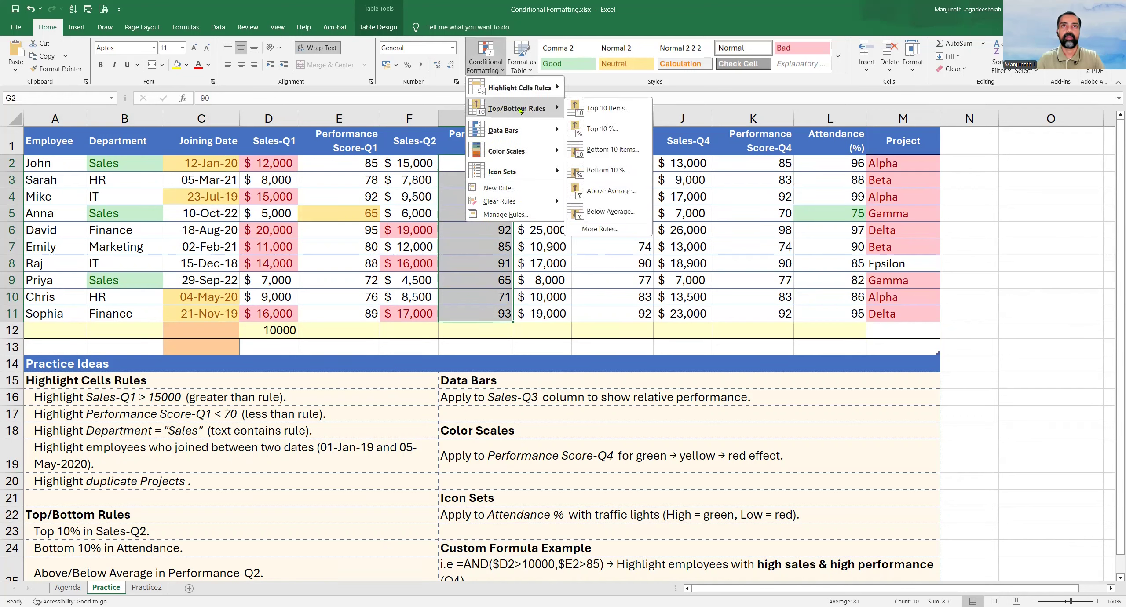
left_click(628, 192)
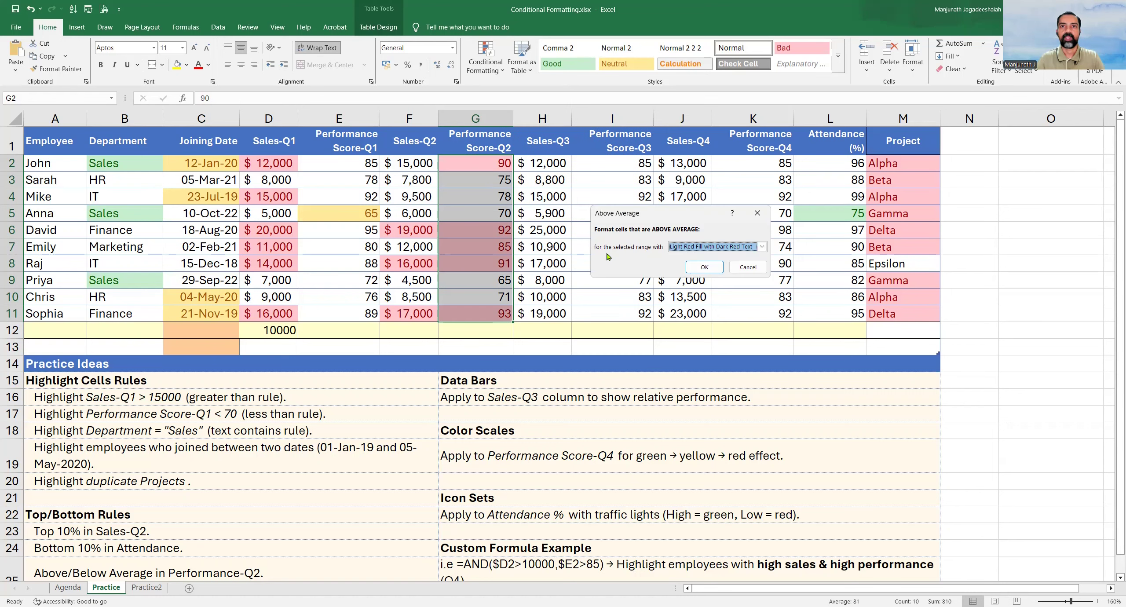
left_click(689, 249)
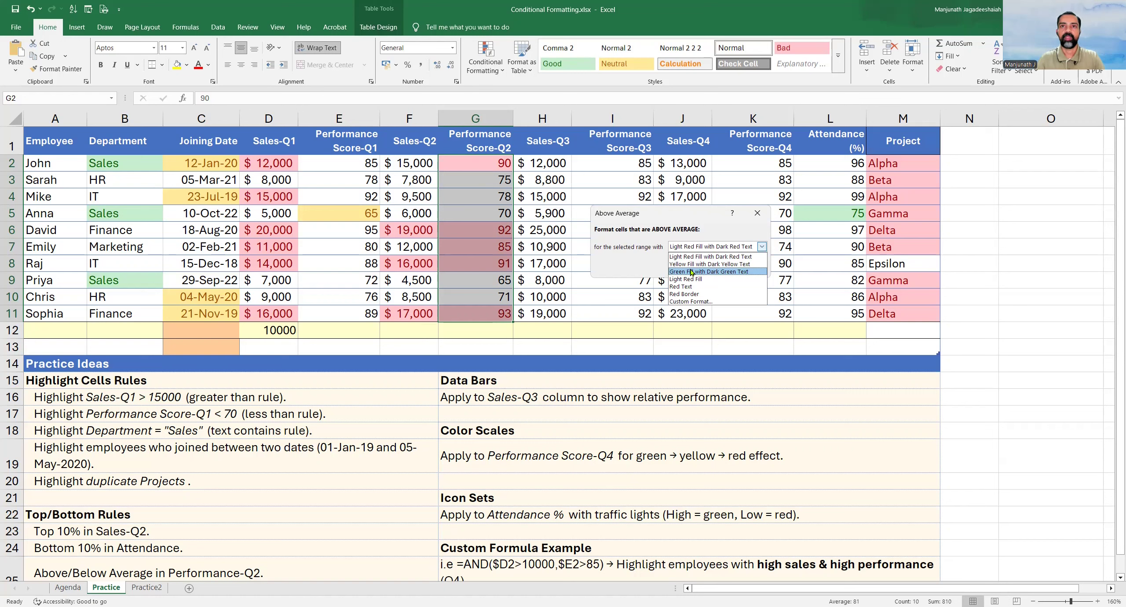
left_click(692, 271)
left_click(691, 272)
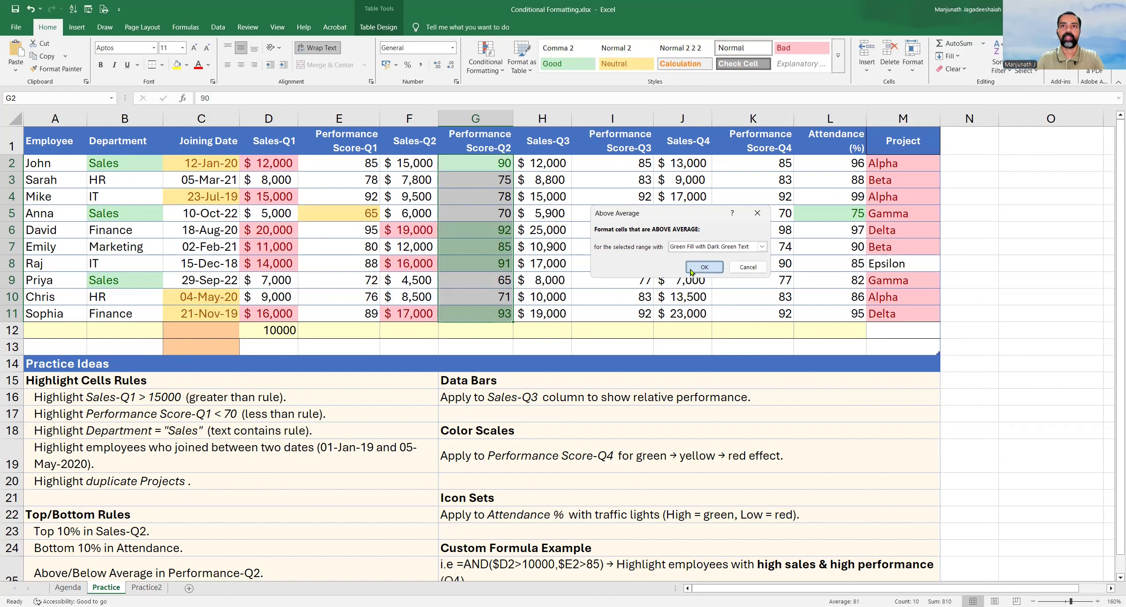
Examine the highlighted Performance Score-Q2 cells and compare them with the average of G2:G11.
left_click(479, 233)
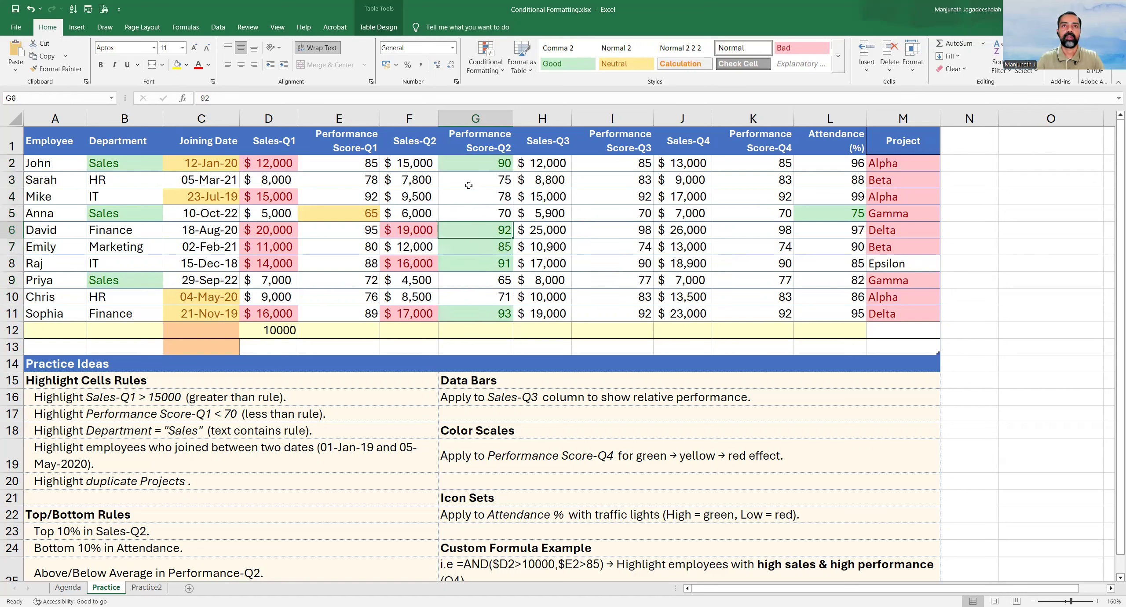
left_click(470, 243)
left_click(474, 260)
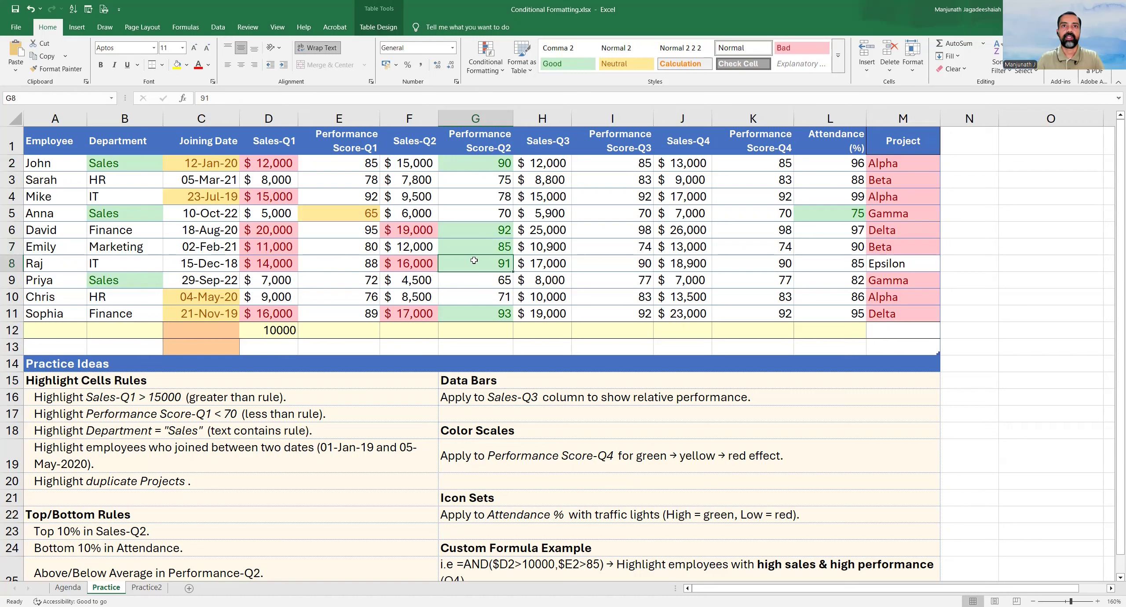
key("Down")
key("Down")
key("Down")
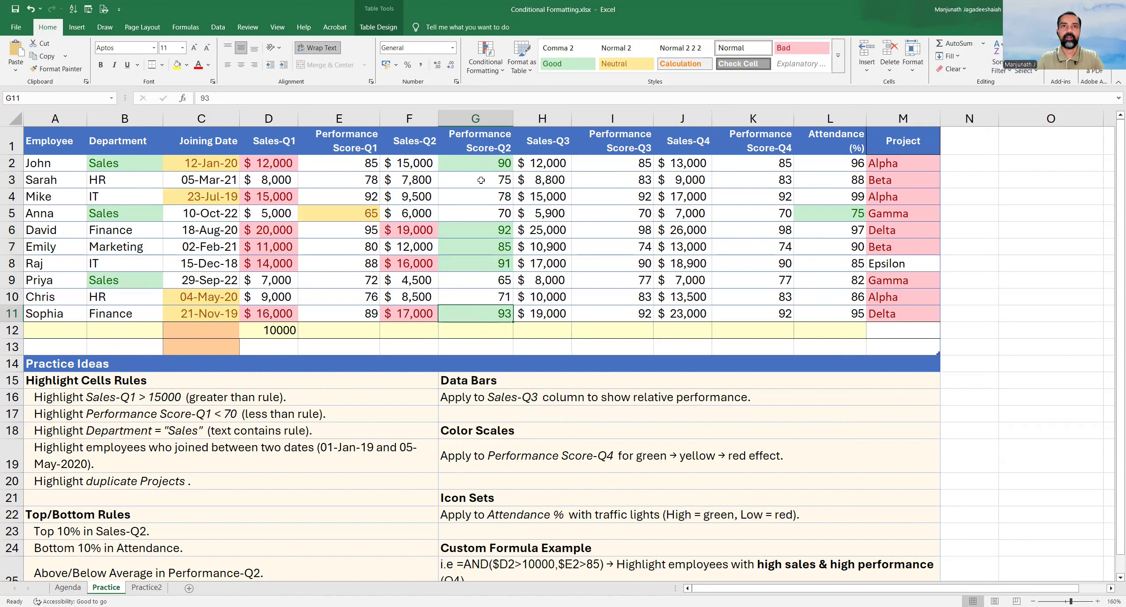
left_click_drag(477, 166, 483, 310)
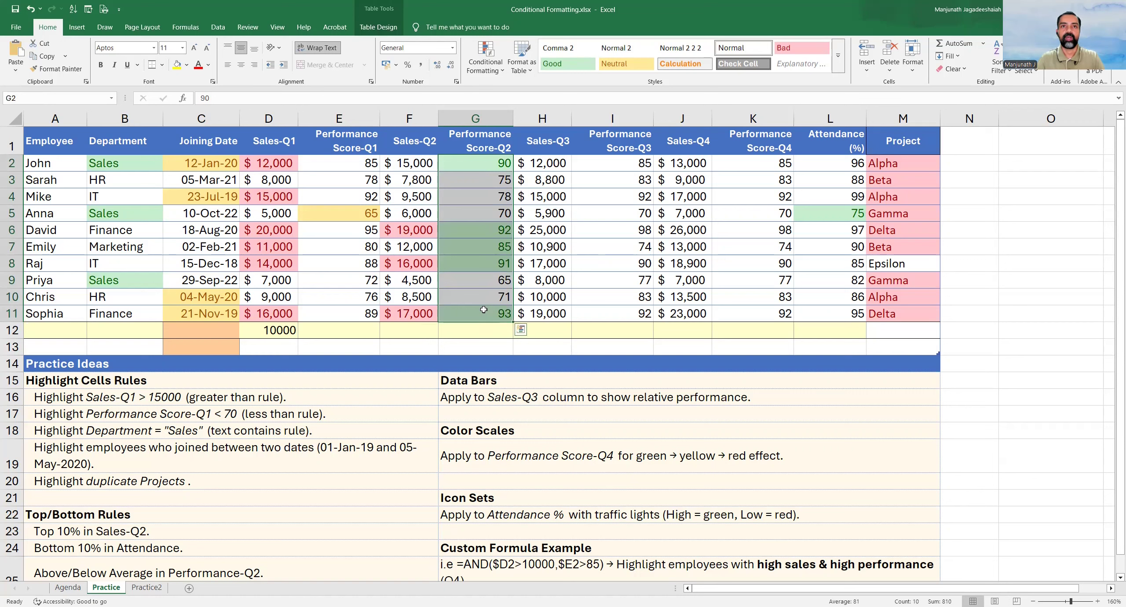
mouse_move(483, 308)
left_click(471, 163)
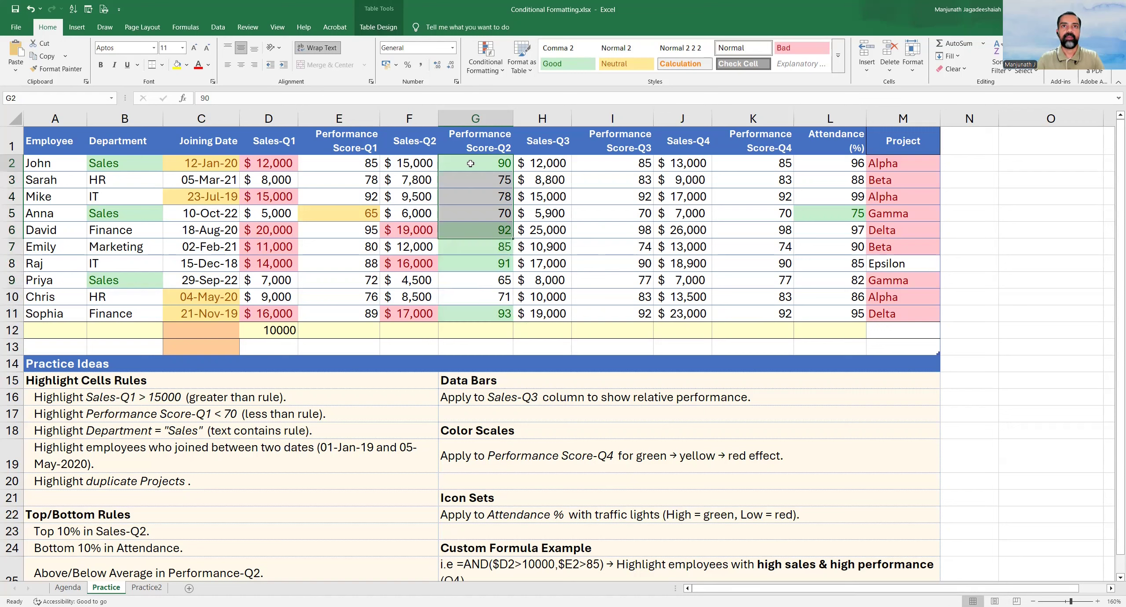
left_click(477, 228)
left_click(476, 252)
left_click(475, 263)
left_click(478, 310)
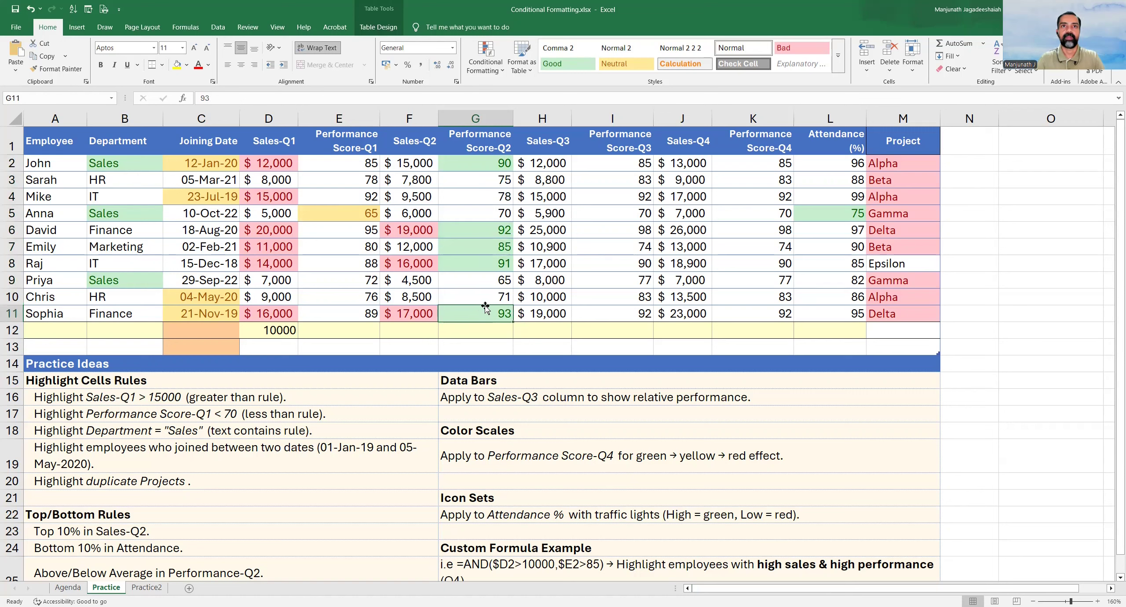
Clear the conditional formatting rules from the Performance Score-Q2 cells G2:G11 only.
left_click_drag(475, 164, 454, 320)
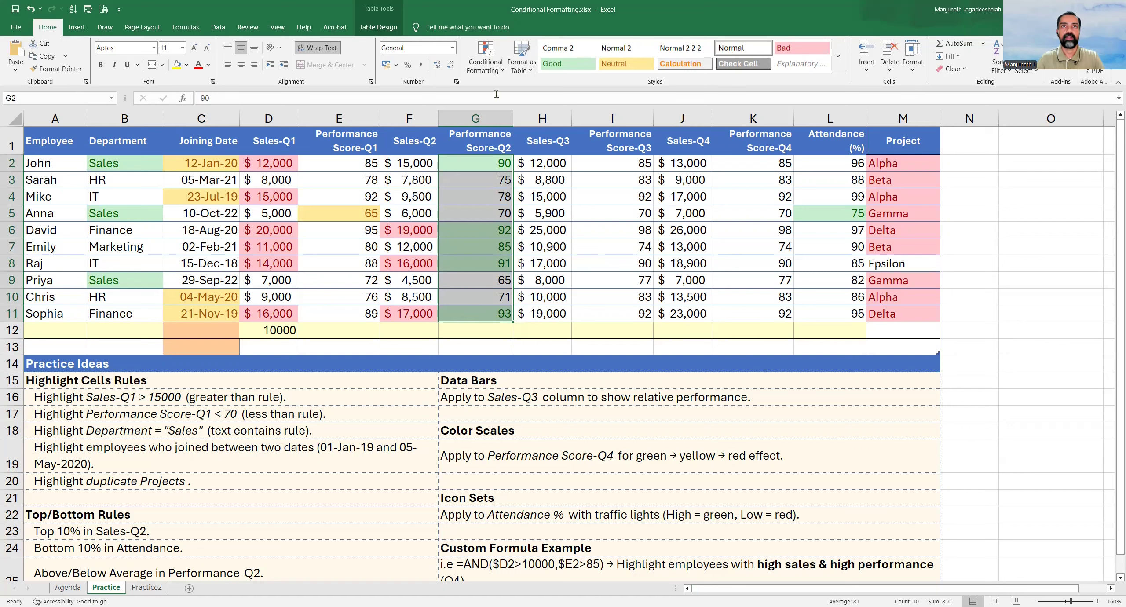
left_click(491, 65)
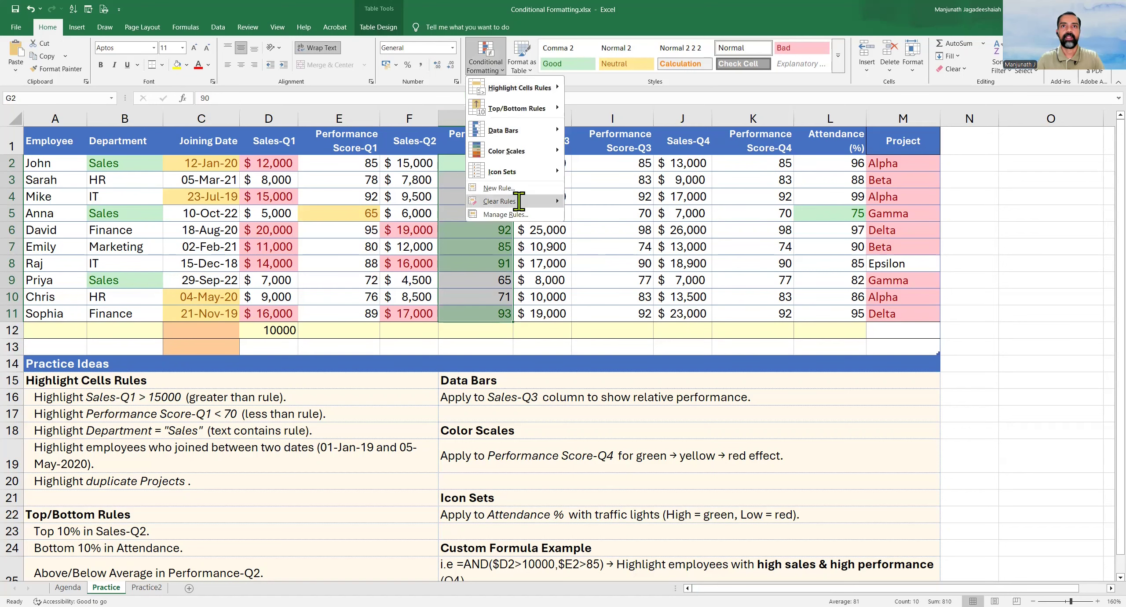
mouse_move(542, 201)
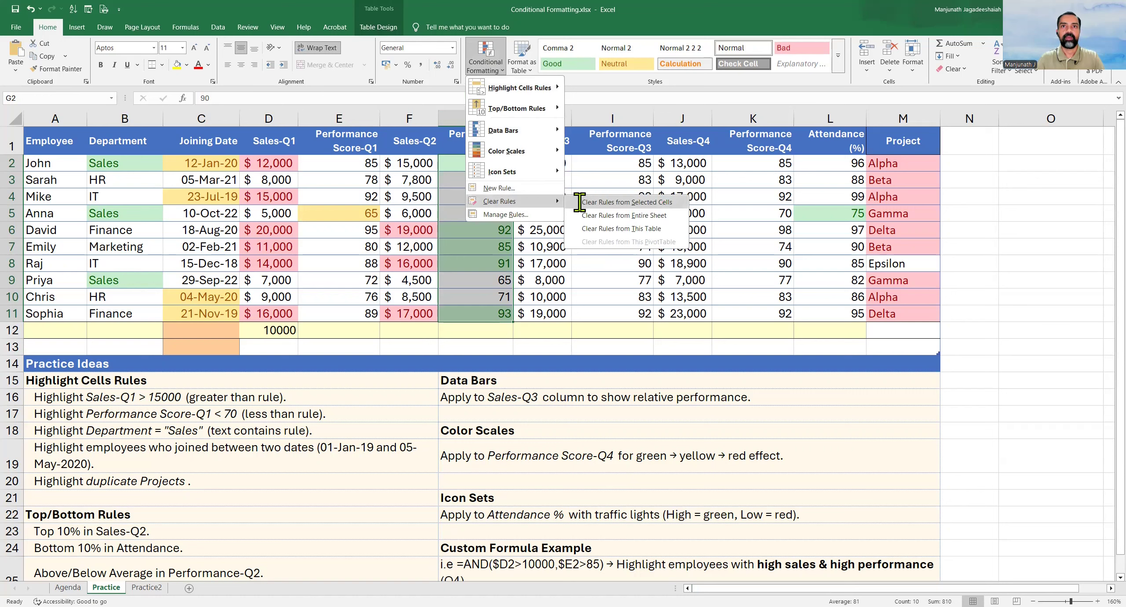
left_click(581, 202)
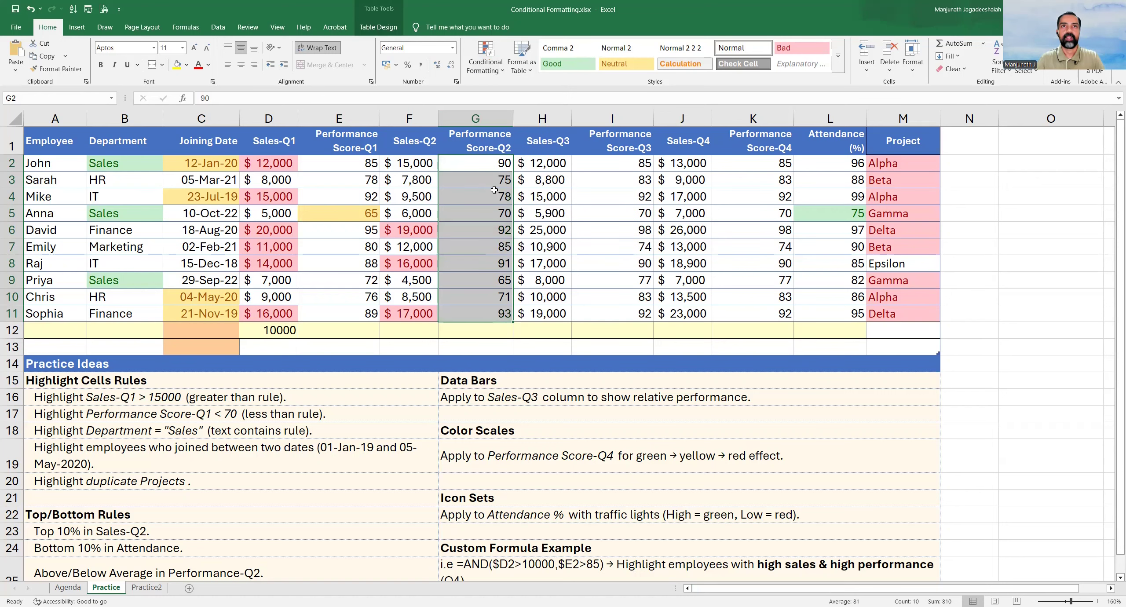
Highlight the below-average Performance Score-Q2 values in G2:G11 with Light Red Fill with Dark Red Text and check the marked cells.
left_click(487, 68)
mouse_move(509, 115)
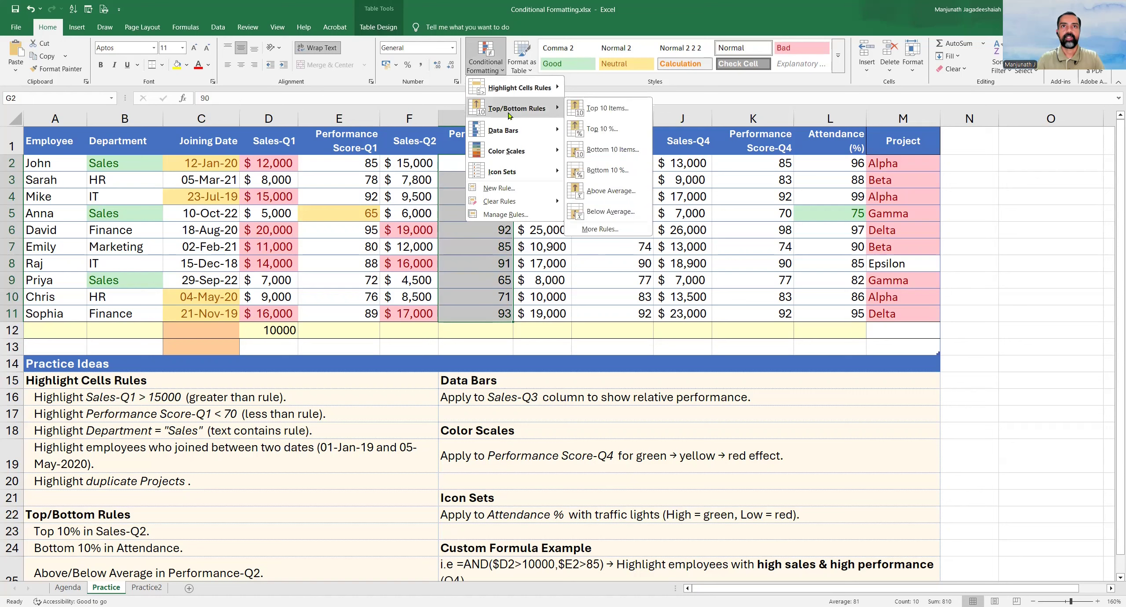
left_click(610, 212)
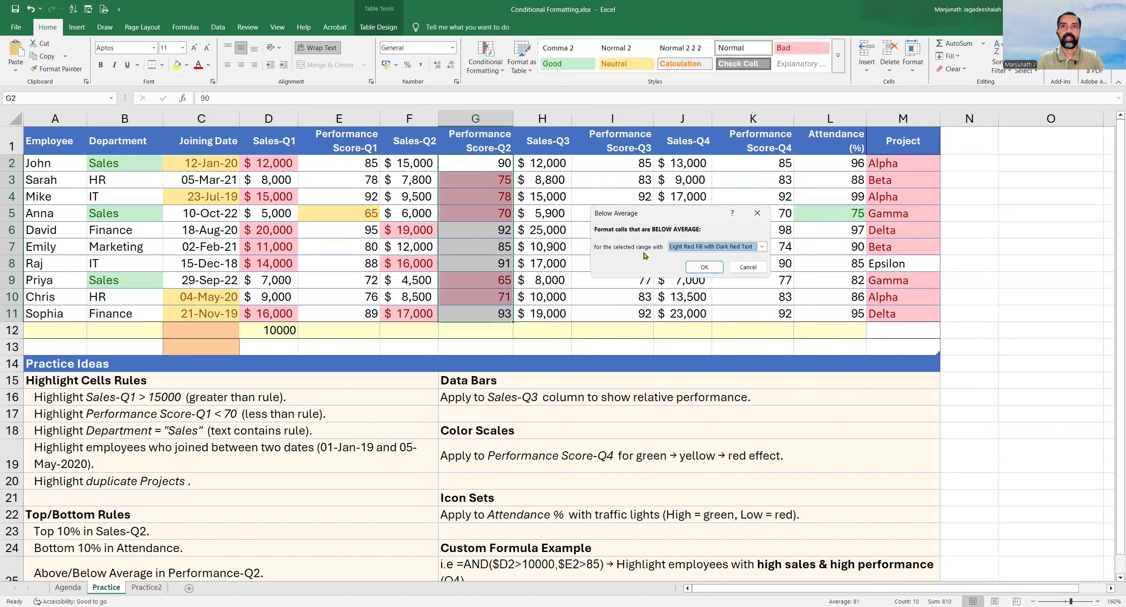
left_click(703, 268)
left_click_drag(476, 181, 470, 214)
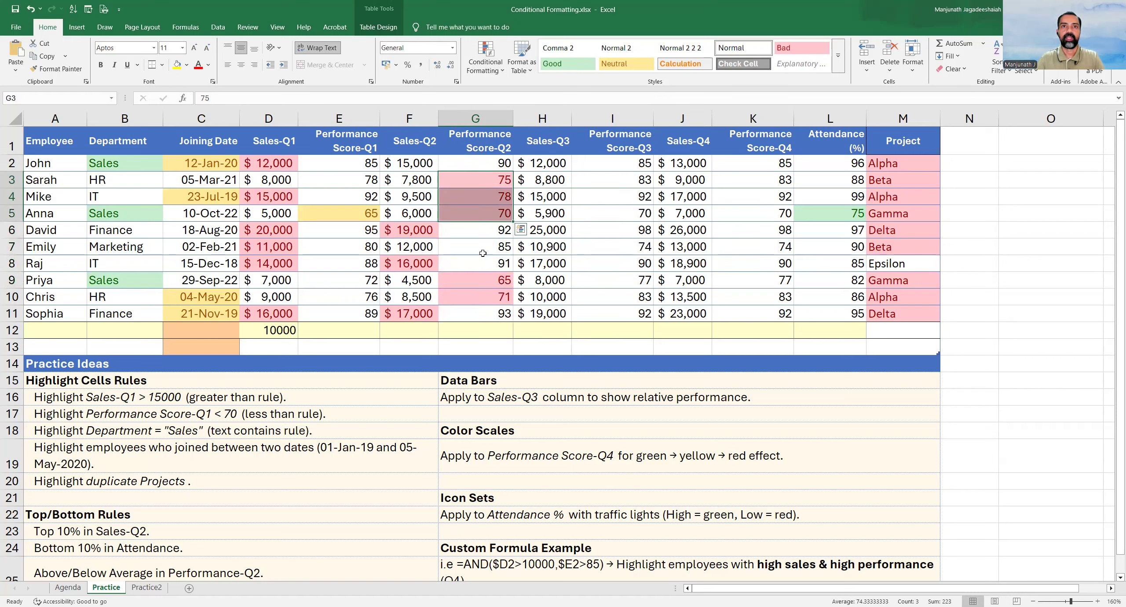
left_click_drag(478, 165, 481, 313)
left_click(483, 212)
left_click(470, 196)
left_click(464, 208)
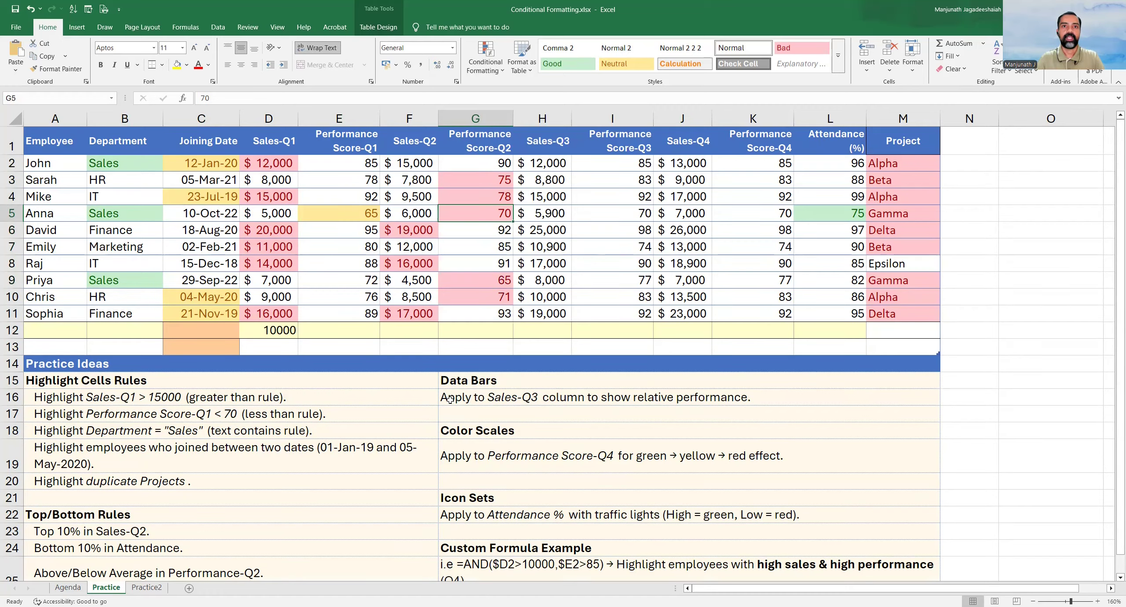
Apply orange gradient-fill data bars to the Sales-Q3 values in H2:H11 and compare the highest and lowest bars.
left_click(493, 383)
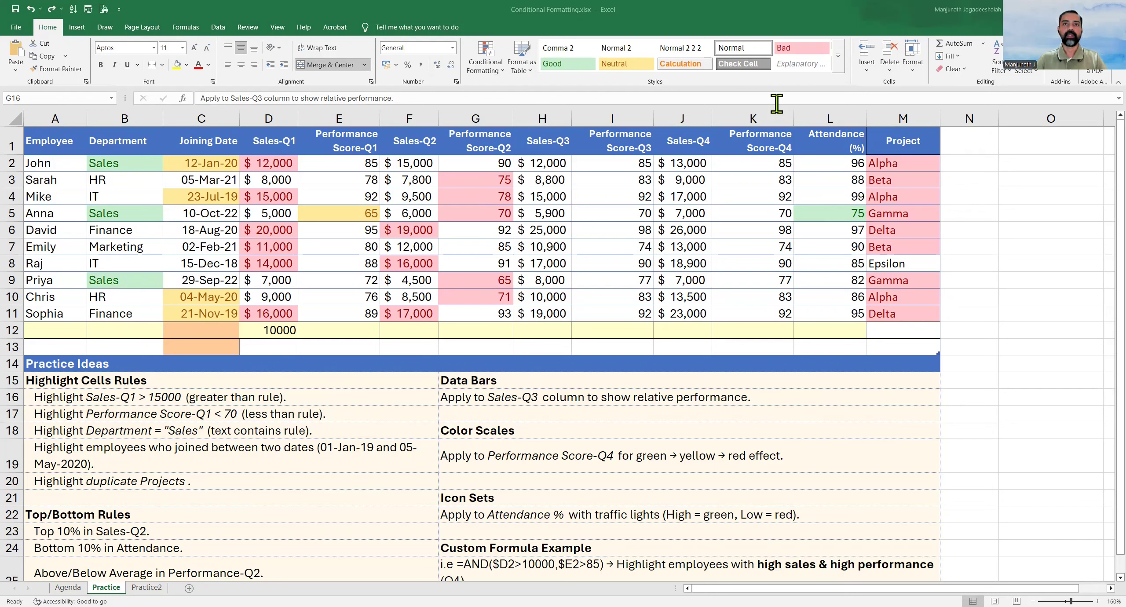
left_click_drag(543, 163, 534, 311)
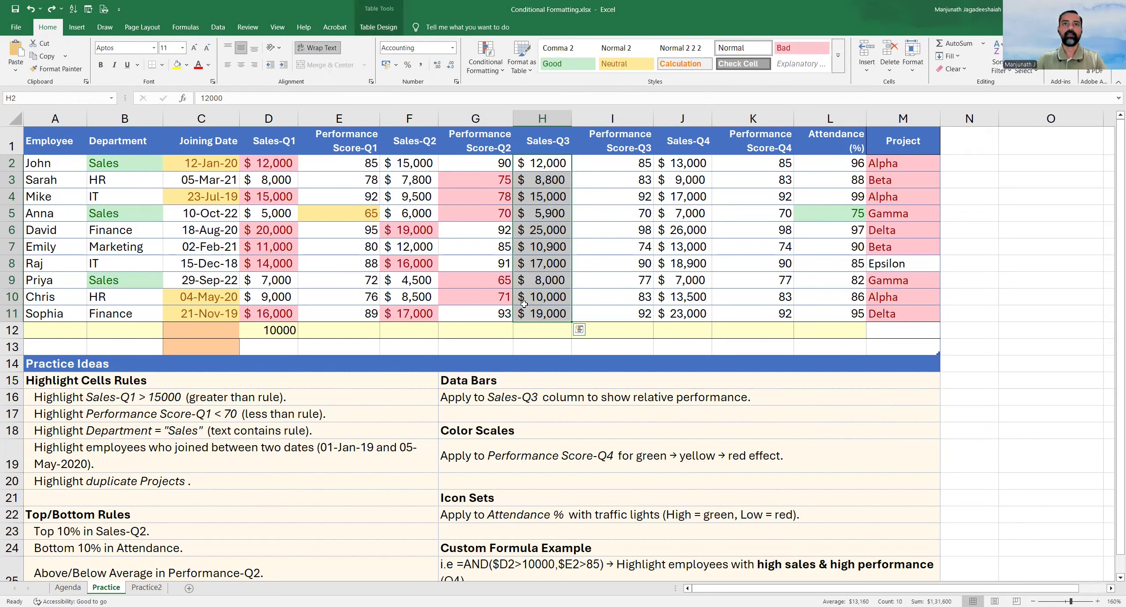
left_click(489, 62)
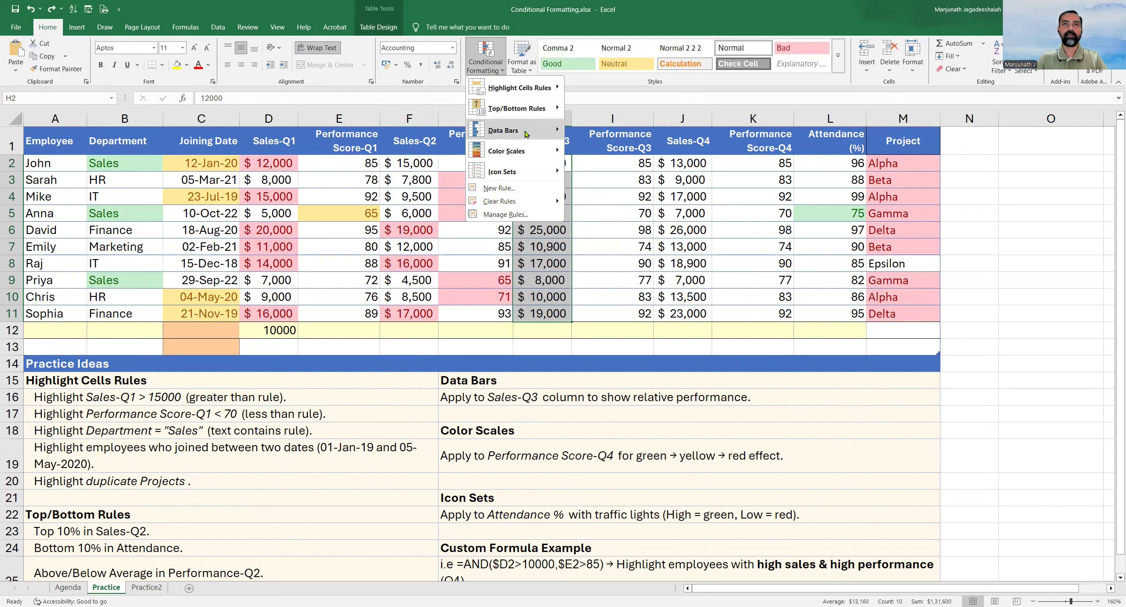
mouse_move(526, 134)
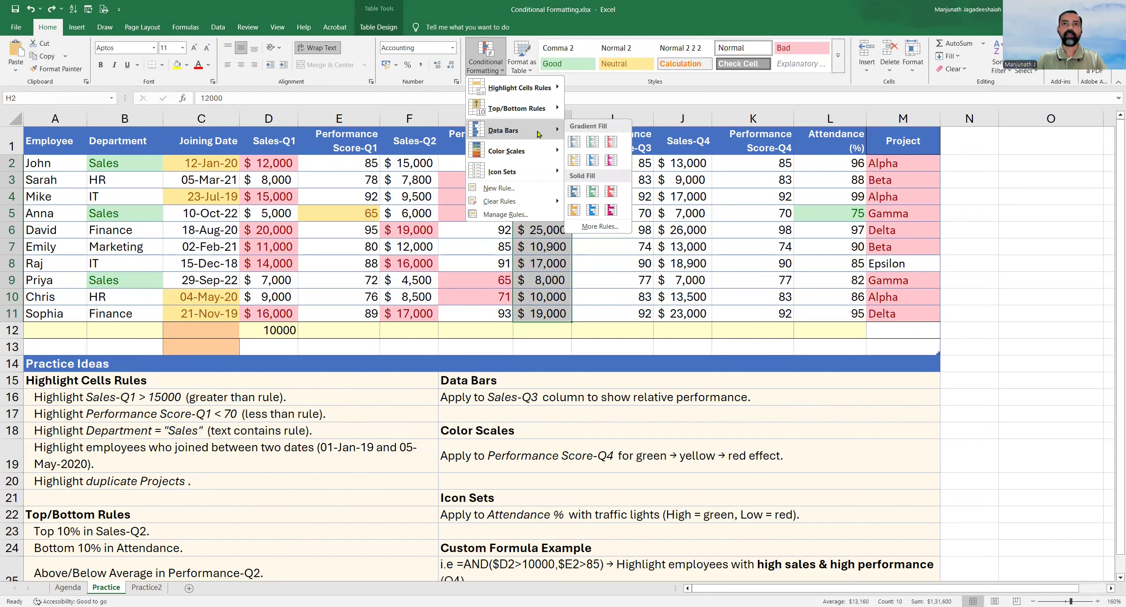
left_click(574, 160)
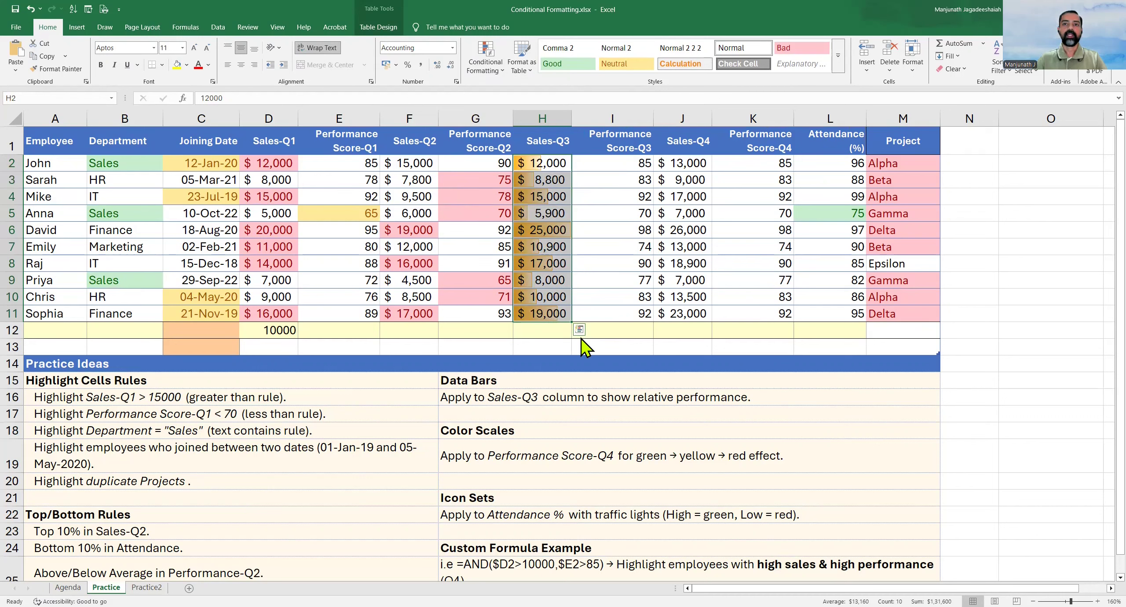
left_click(544, 234)
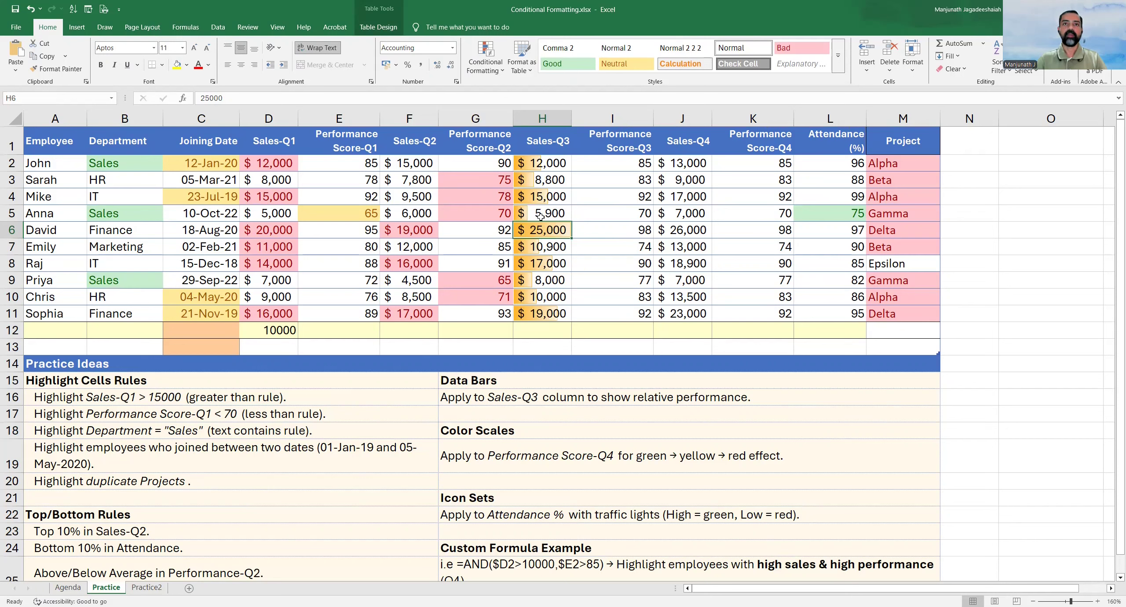
left_click(540, 213)
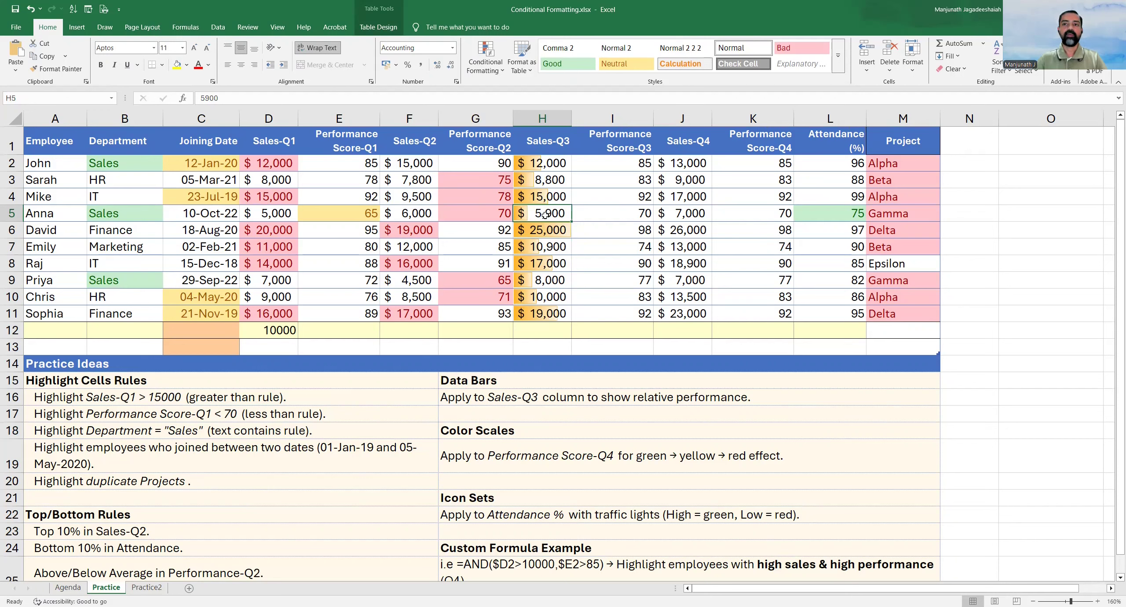
Change the Sales-Q3 value in H6 to 35000 and compare the data bars across H2:H11.
left_click(545, 230)
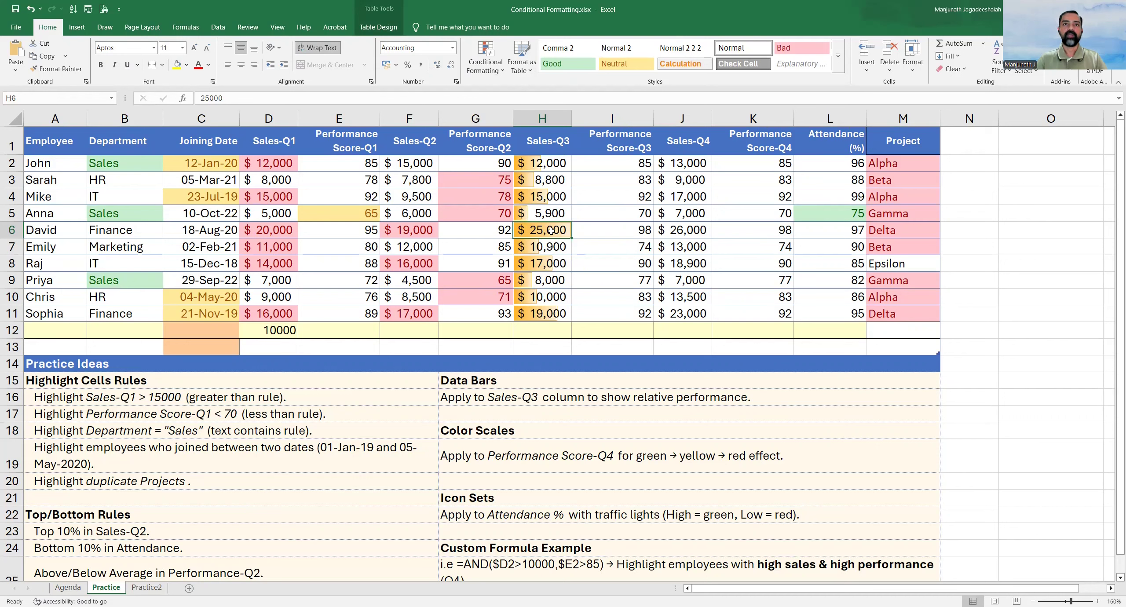
double_click(545, 229)
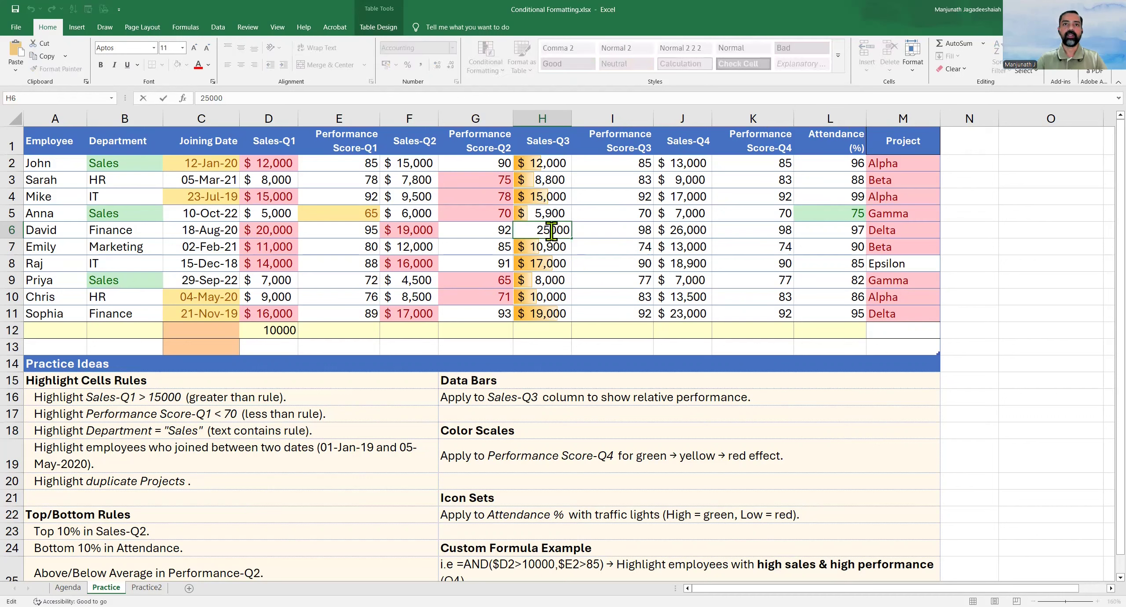
left_click(535, 228)
key("Delete")
type("3")
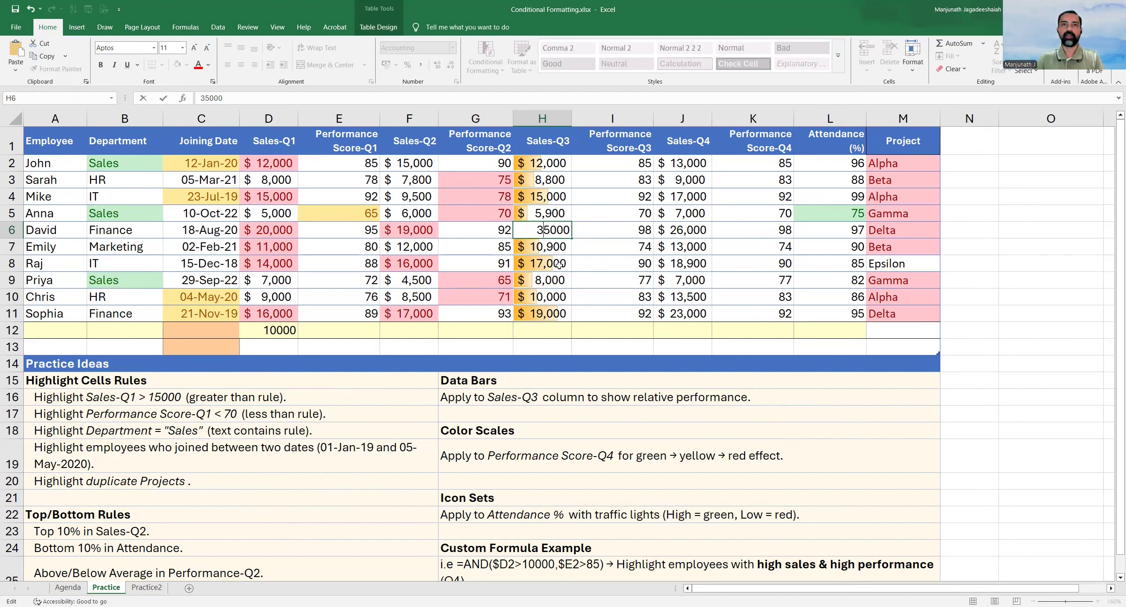
key("Return")
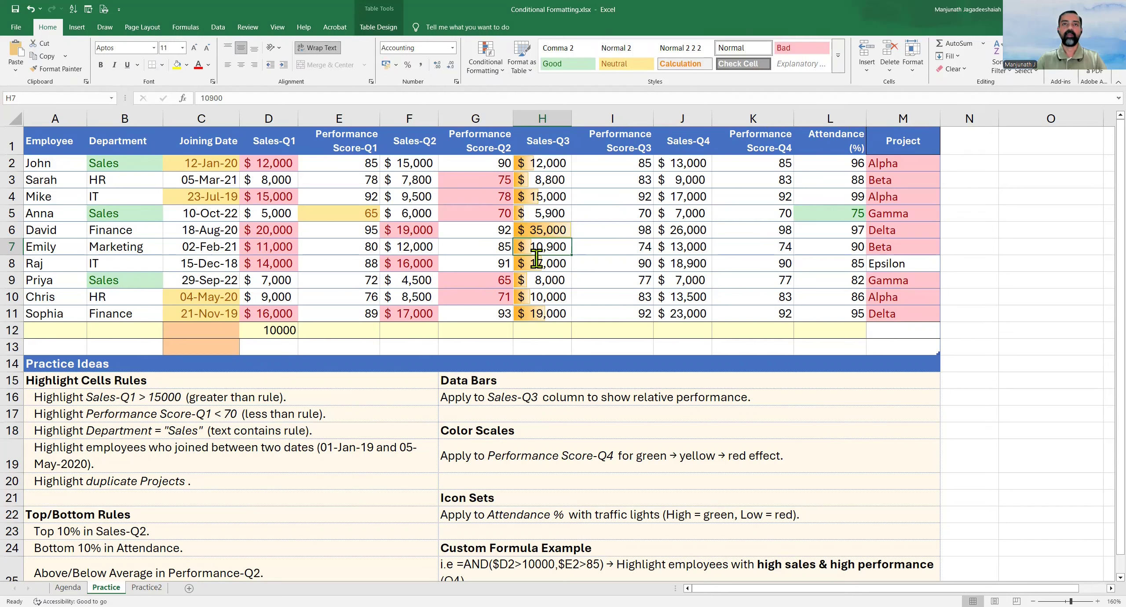
left_click(538, 201)
left_click(541, 182)
left_click_drag(542, 165, 540, 313)
Apply the Green-Yellow-Red color scale to the Performance Score-Q4 values in K2:K11.
left_click(549, 430)
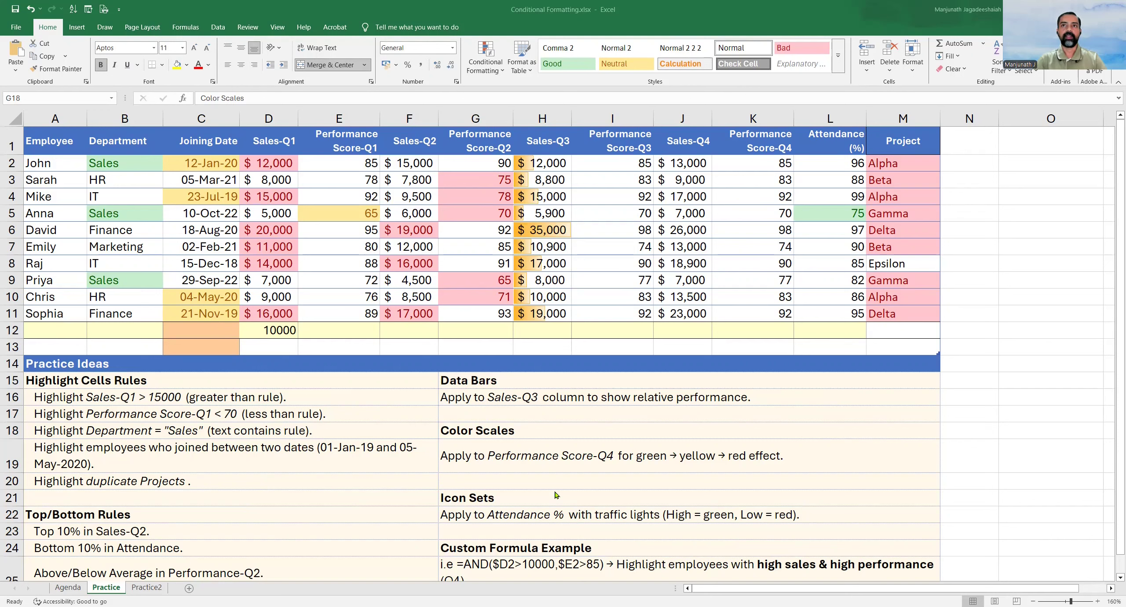
left_click(539, 434)
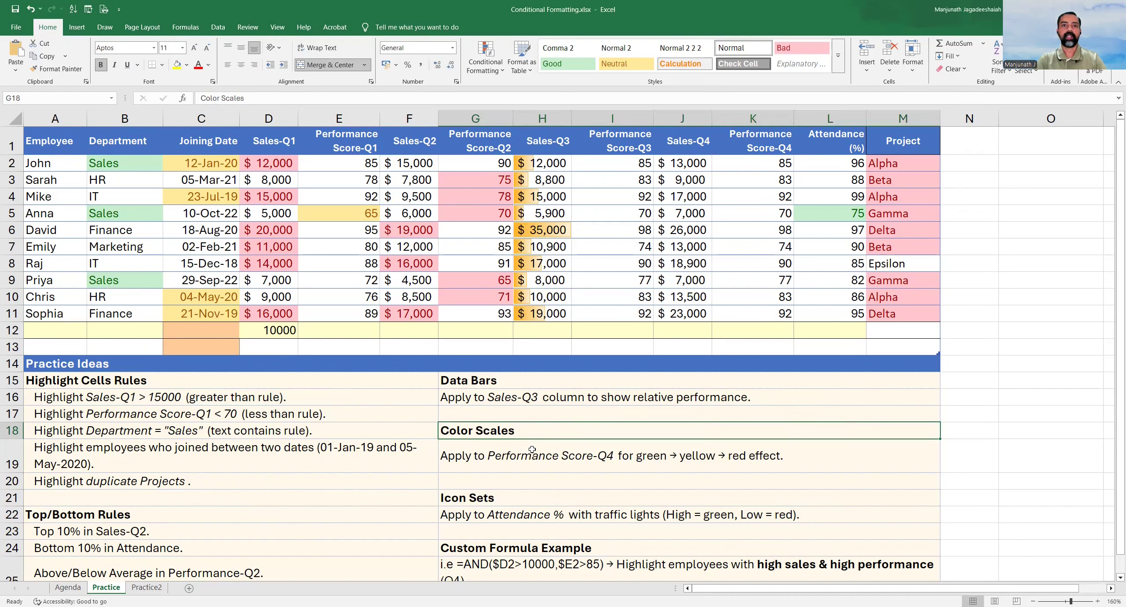
left_click(530, 452)
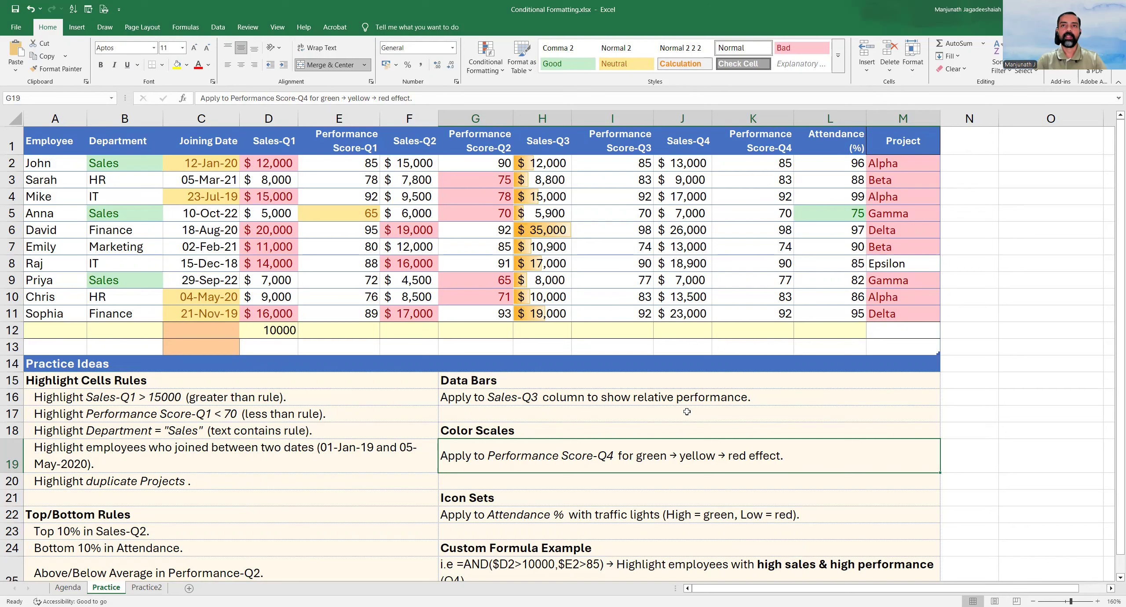
left_click(693, 195)
left_click(688, 164)
left_click_drag(748, 163, 752, 313)
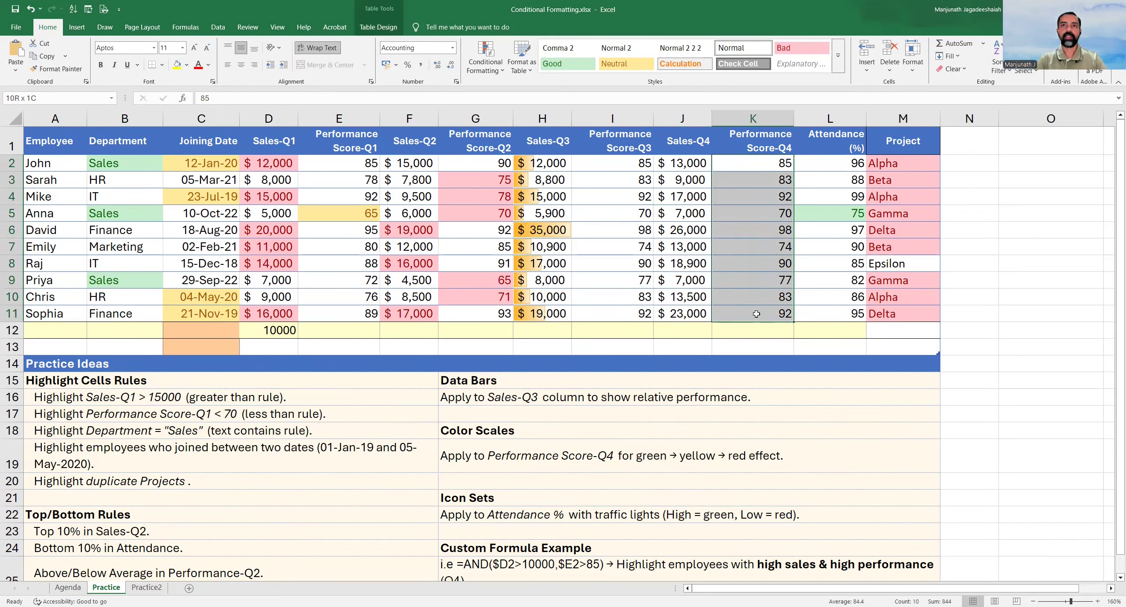
left_click(488, 71)
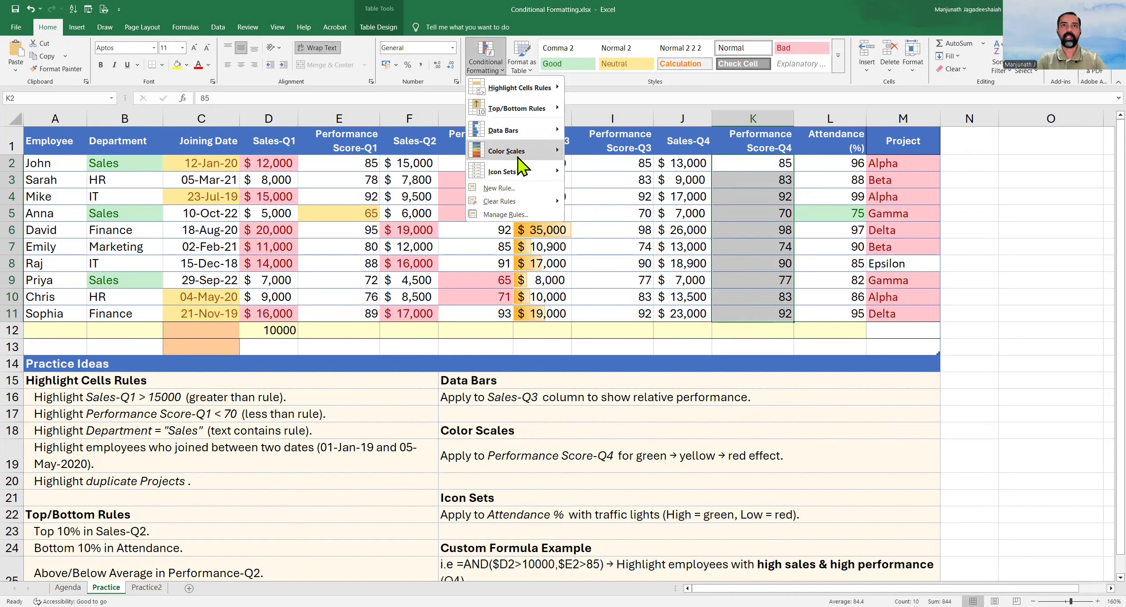
mouse_move(517, 156)
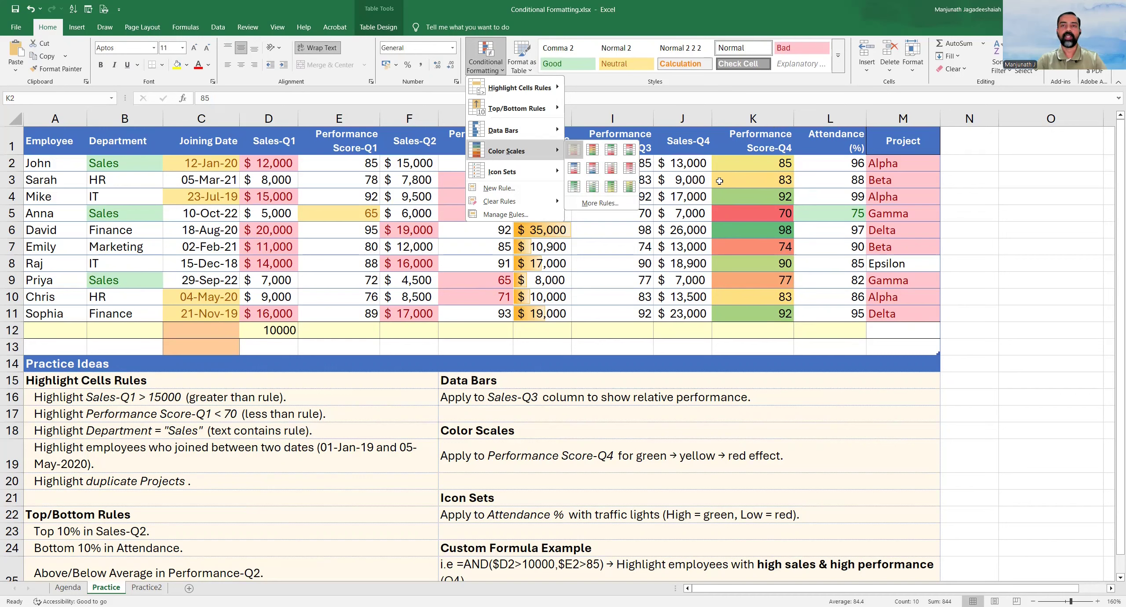
left_click(746, 198)
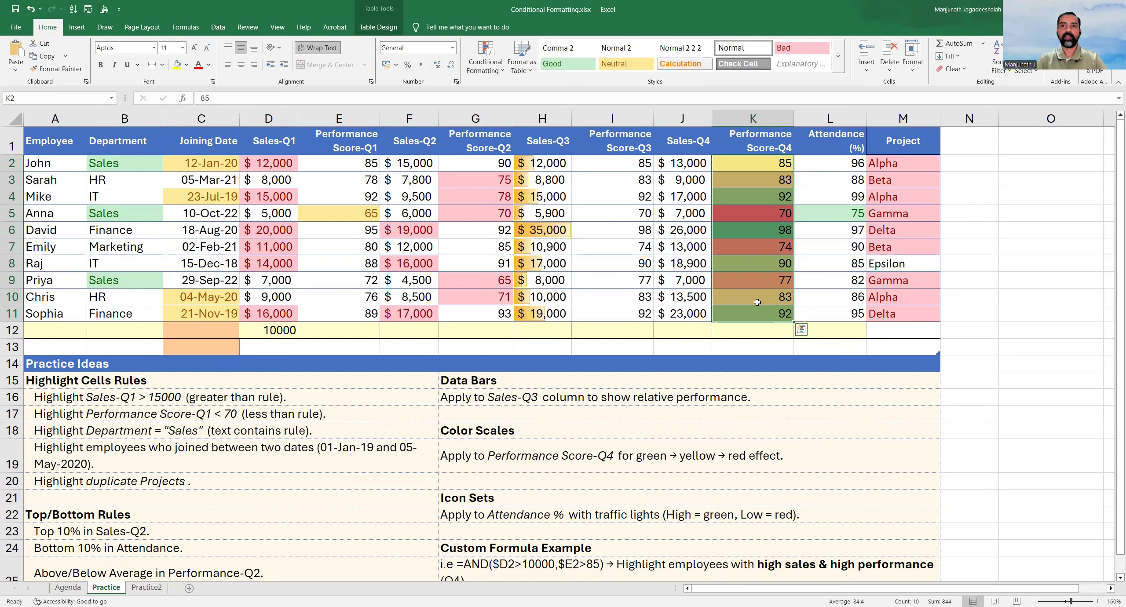
Edit the K2:K11 graded color scale rule so its minimum color is Orange, Accent 2, Lighter 40%, and apply it.
left_click(487, 67)
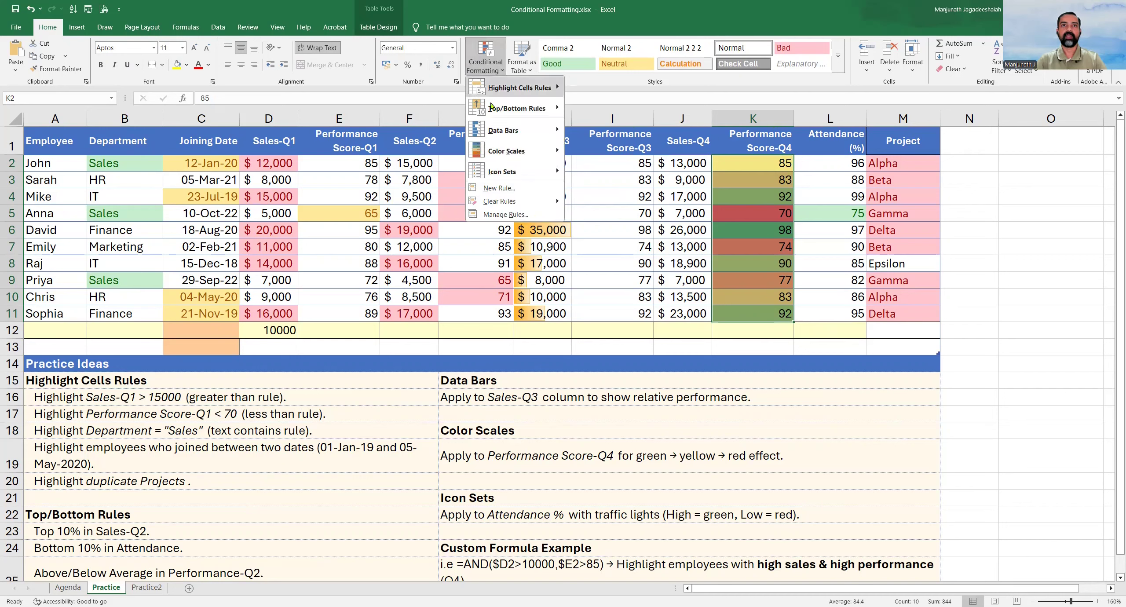
left_click(512, 215)
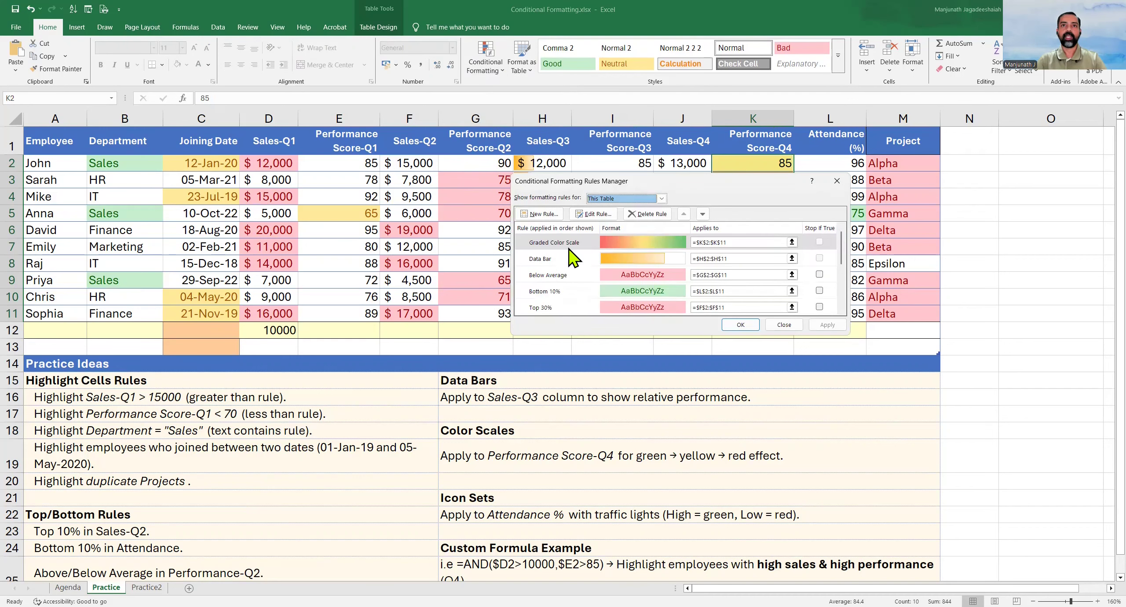
left_click(545, 247)
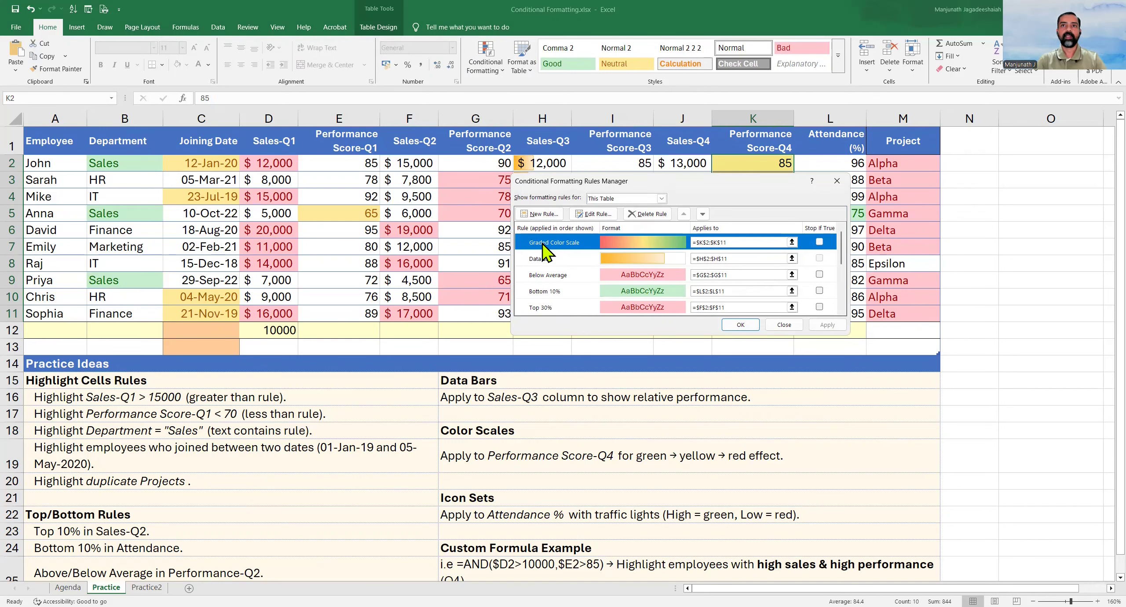
double_click(544, 245)
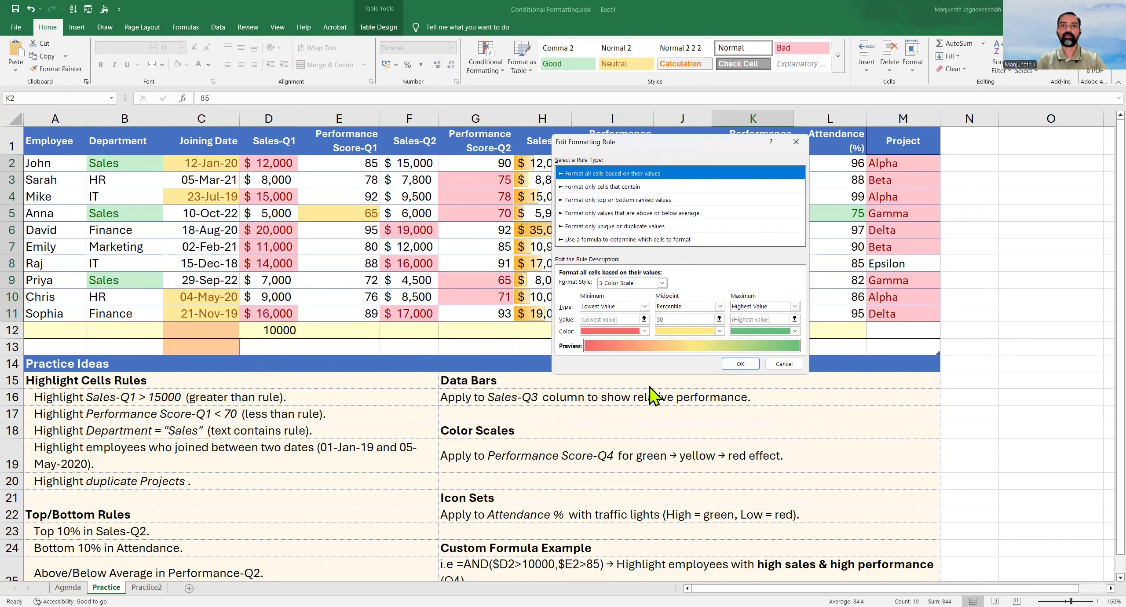
left_click(603, 332)
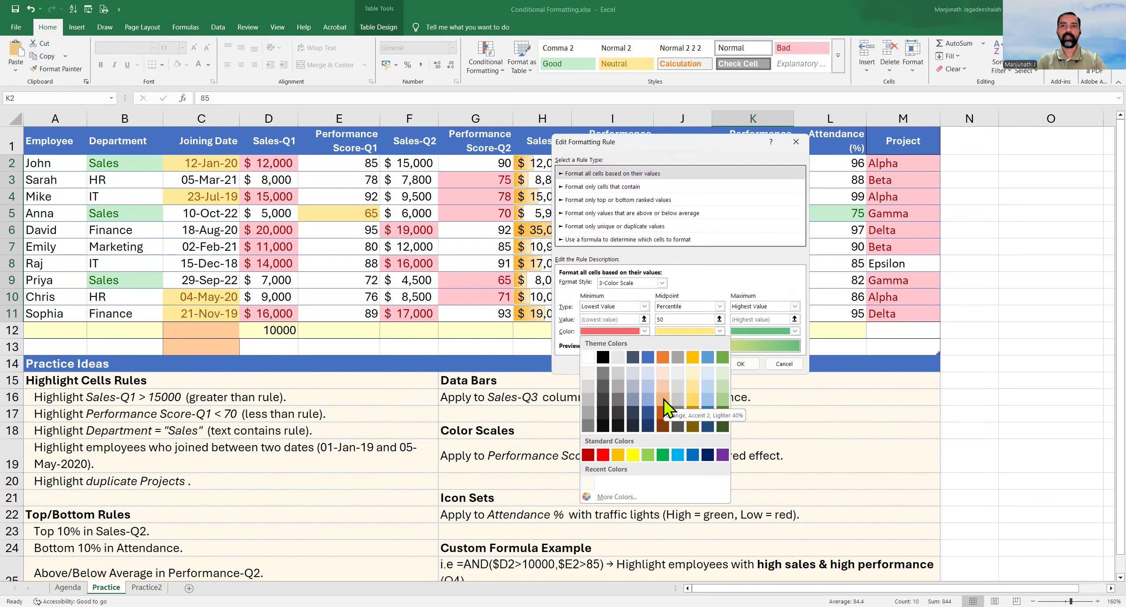
left_click(663, 400)
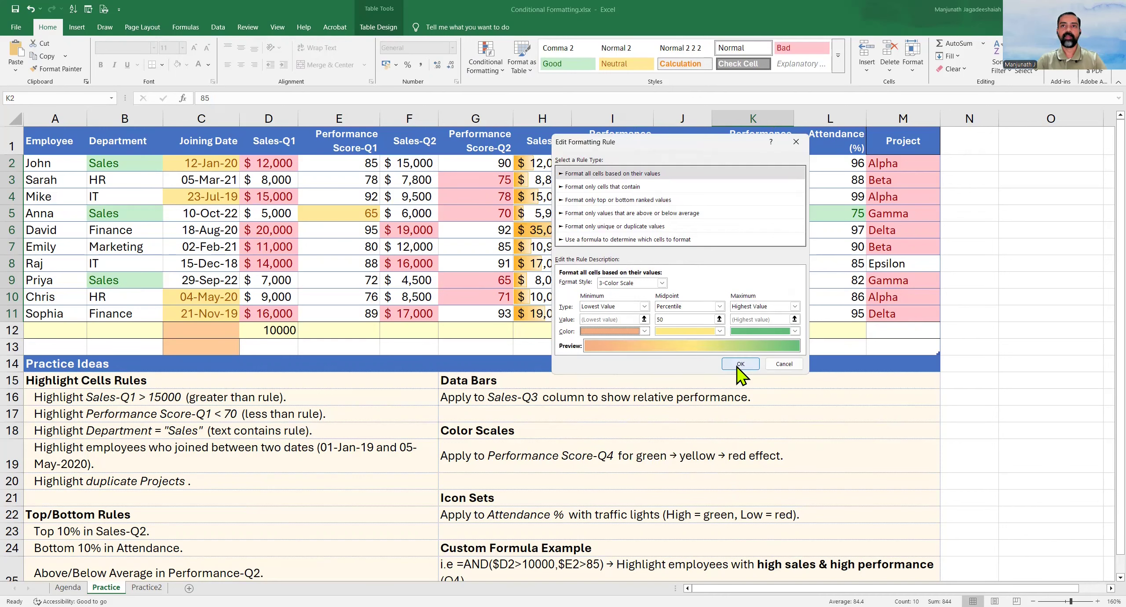
left_click(740, 364)
left_click(822, 326)
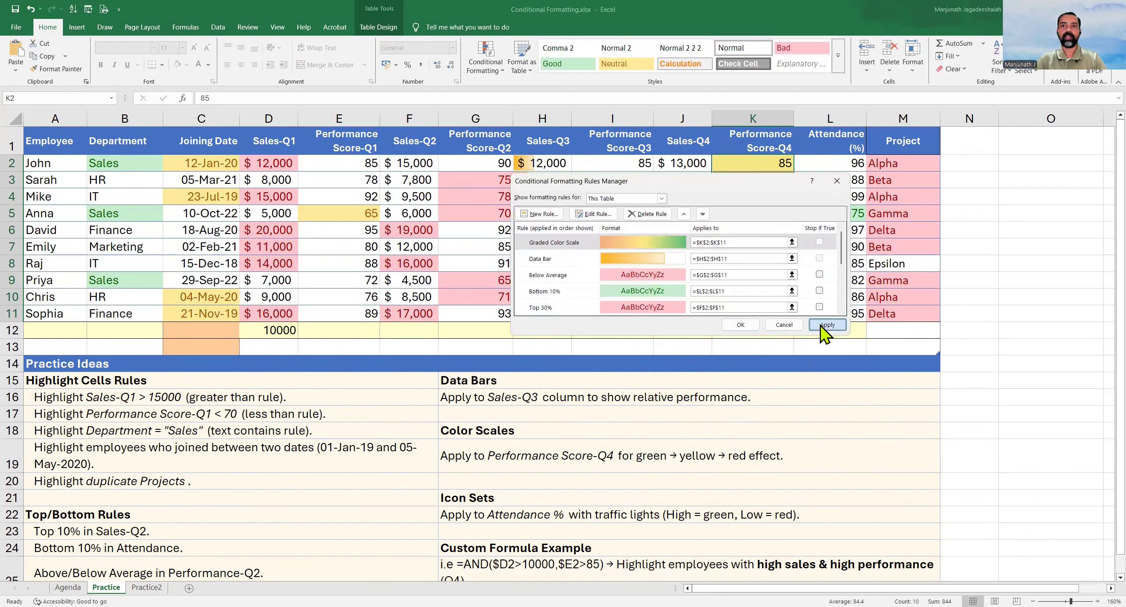
left_click(743, 327)
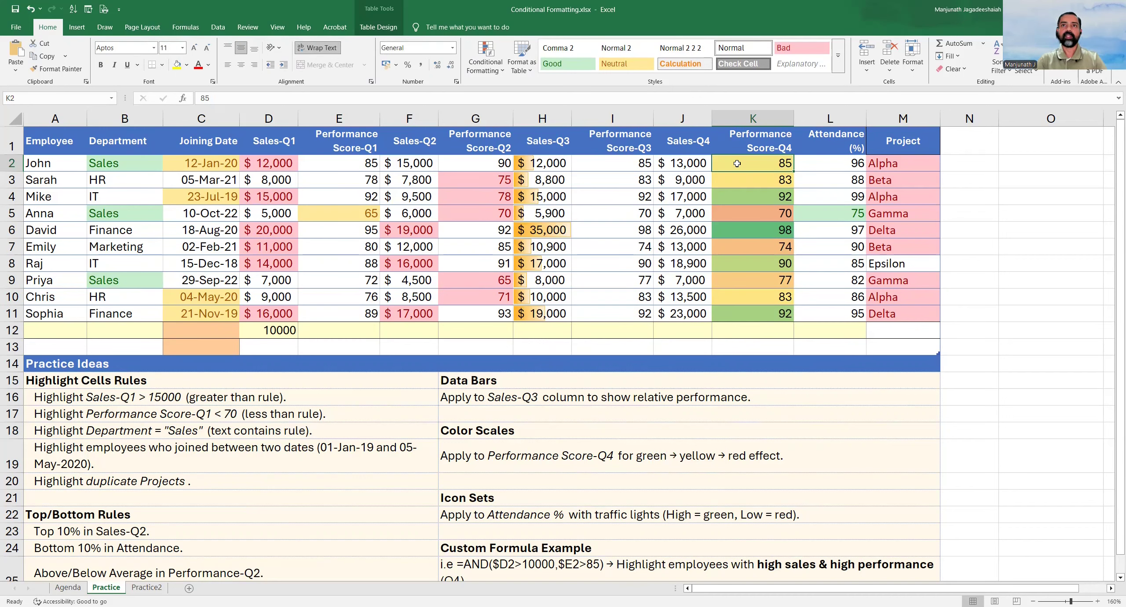
left_click_drag(737, 163, 741, 304)
Clear the conditional formatting rules from the Attendance (%) cells L2:L11 only.
left_click(593, 501)
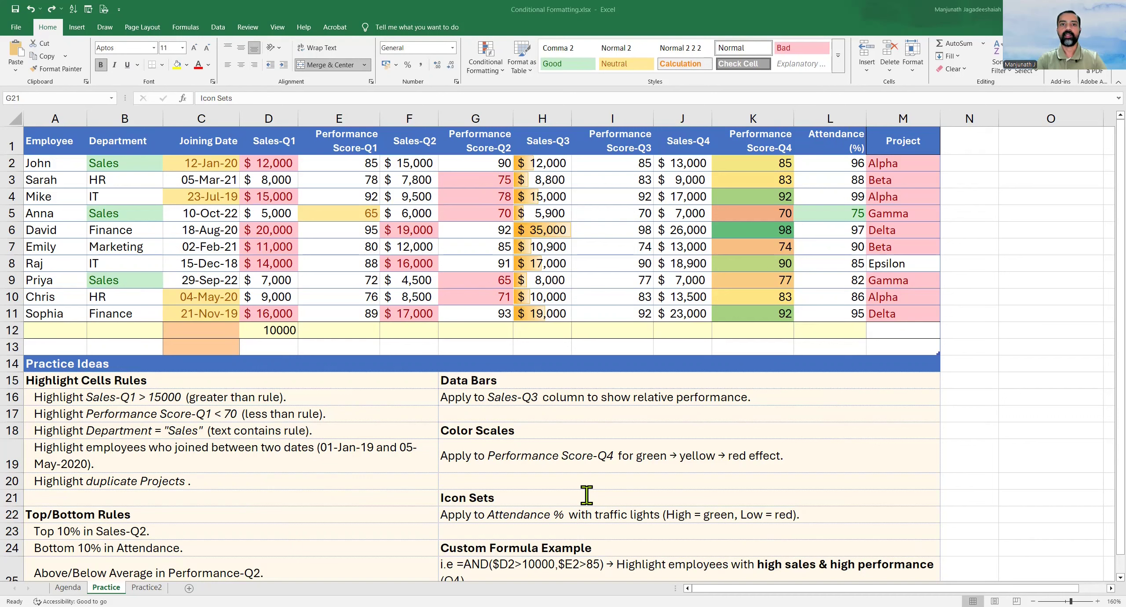
left_click(560, 513)
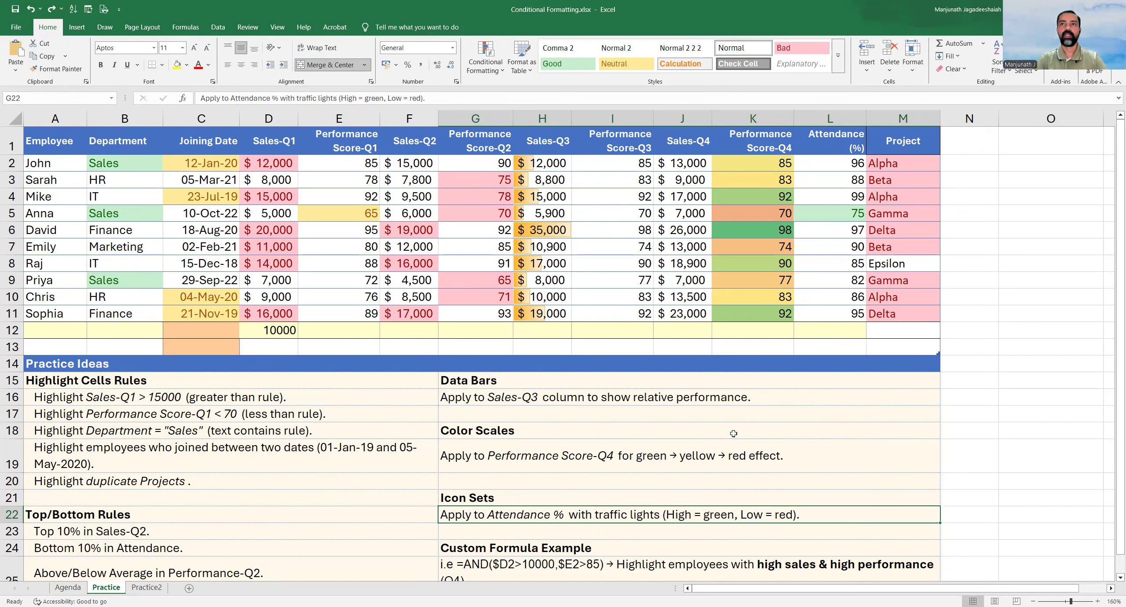
left_click_drag(828, 163, 839, 313)
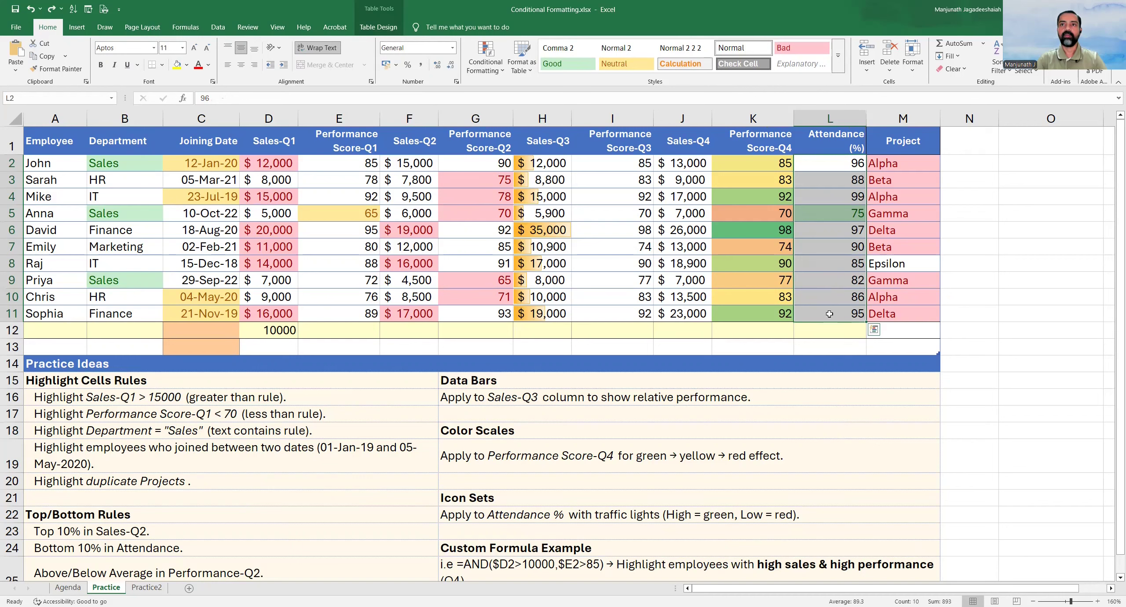
left_click(488, 66)
mouse_move(520, 203)
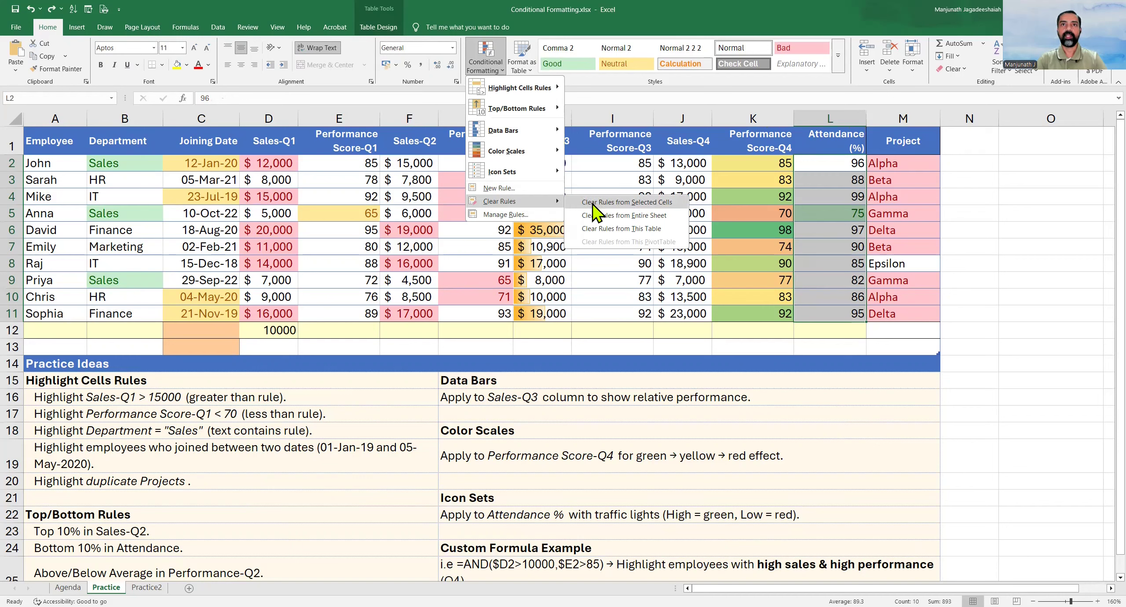
left_click(627, 203)
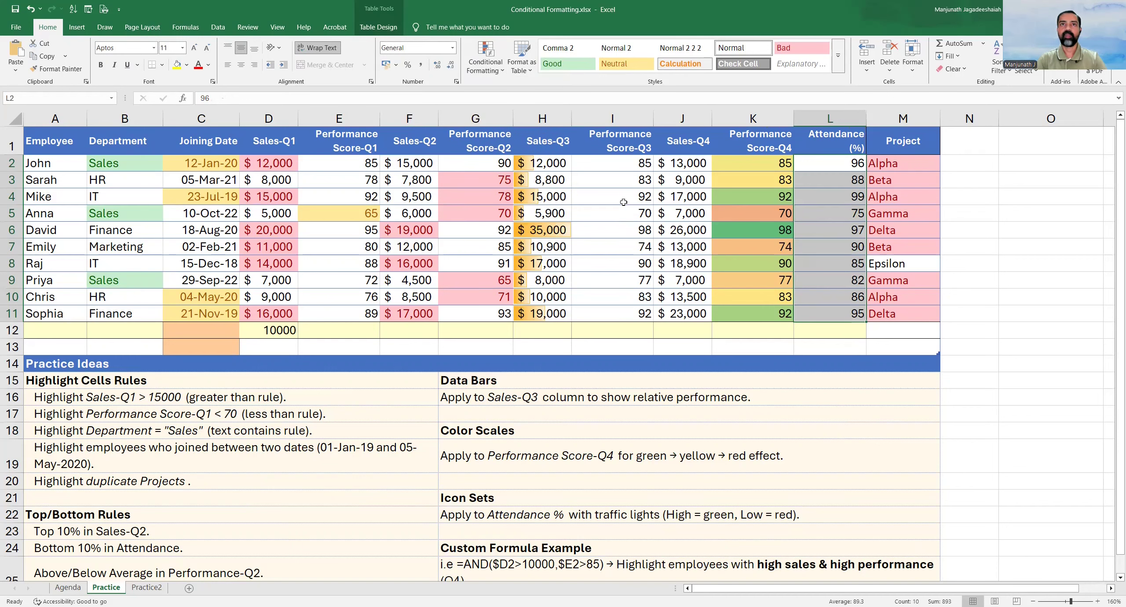
Apply the rimmed three traffic lights icon set to the Attendance (%) values in L2:L11.
left_click(485, 57)
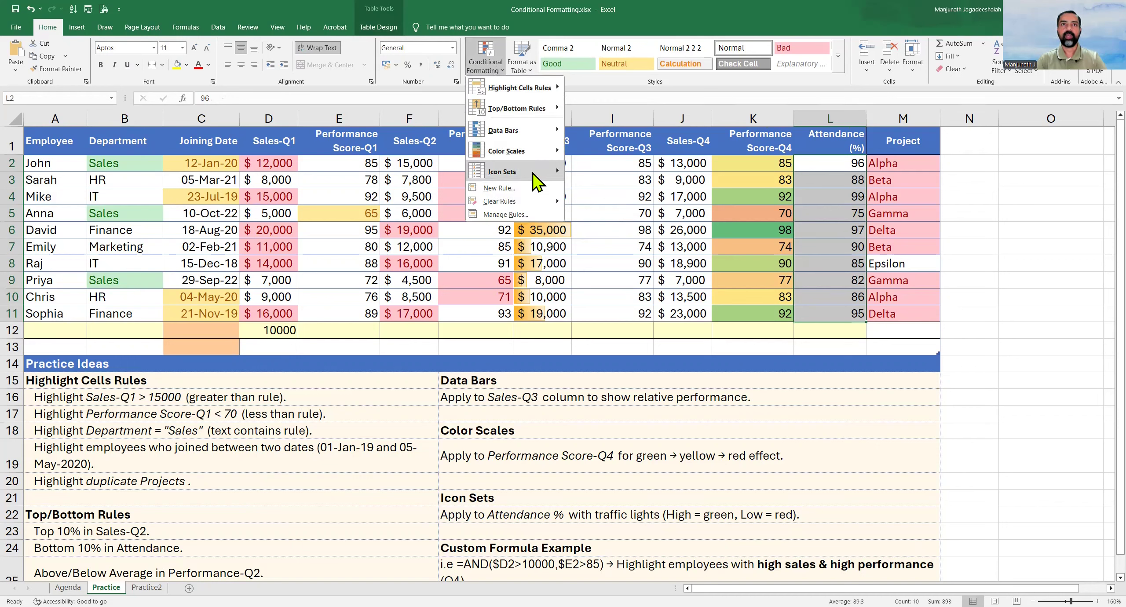
mouse_move(534, 175)
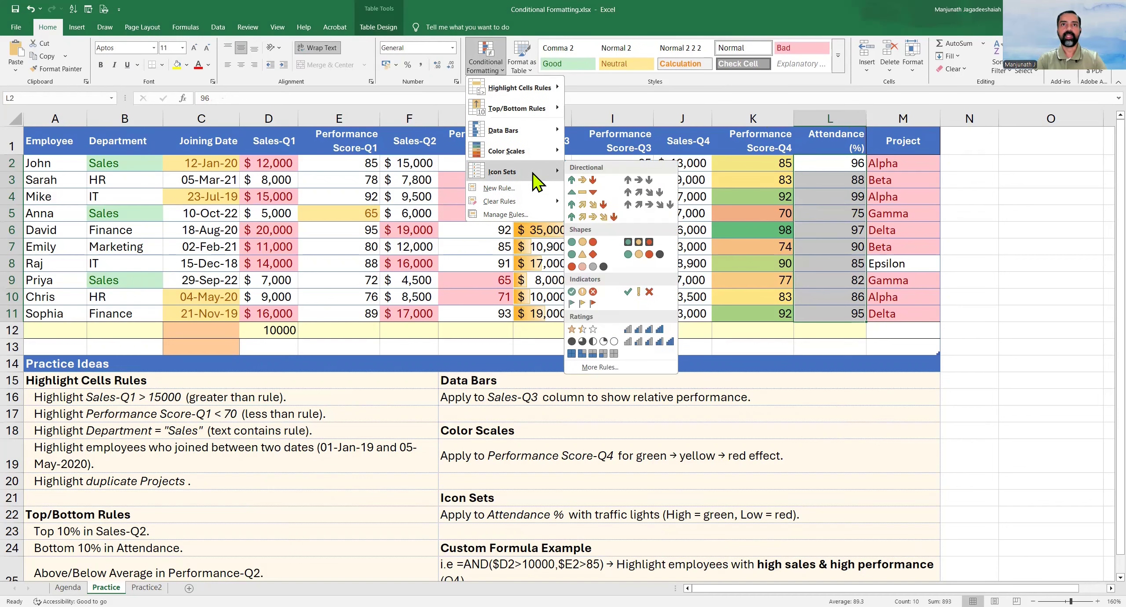
left_click(649, 243)
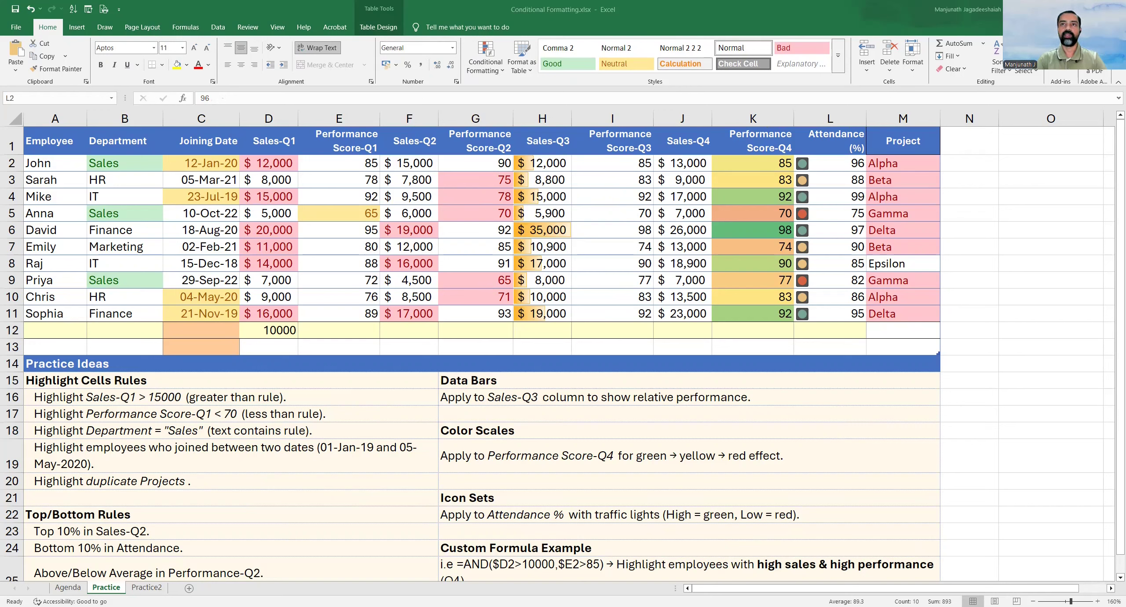
left_click(825, 292)
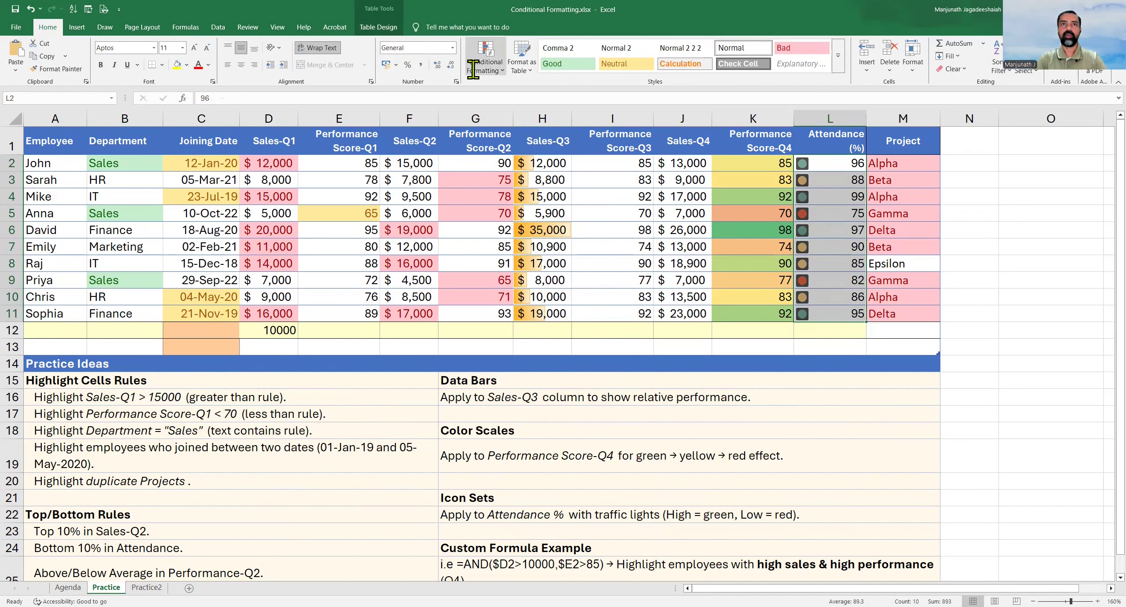
Open the Attendance (%) icon set rule for editing and examine its icons, comparison operators, thresholds and value types.
left_click(483, 50)
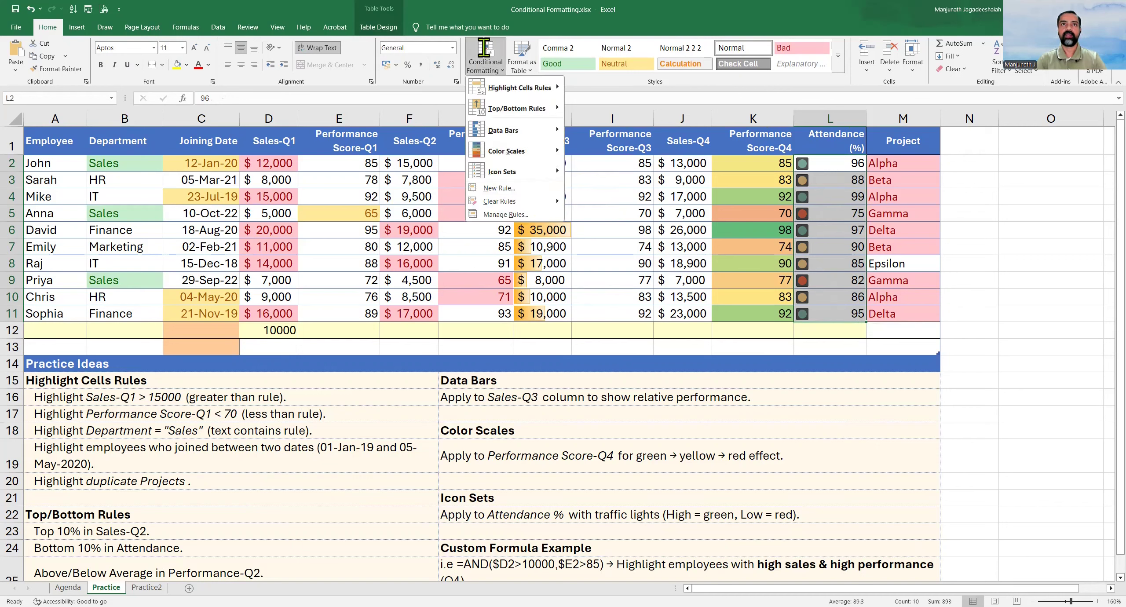
left_click(510, 214)
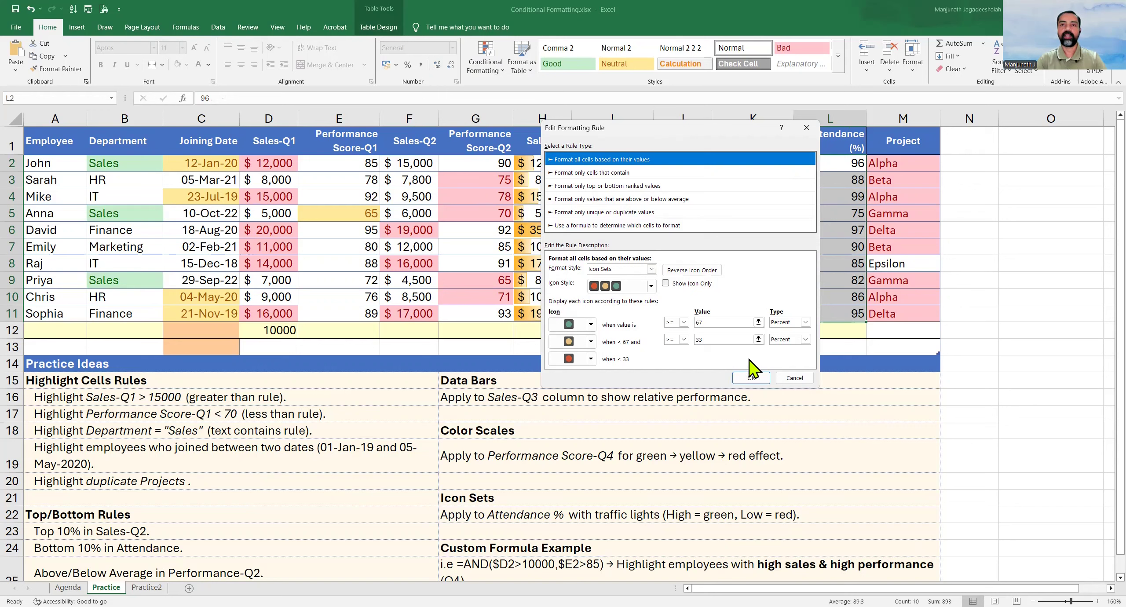
left_click(591, 359)
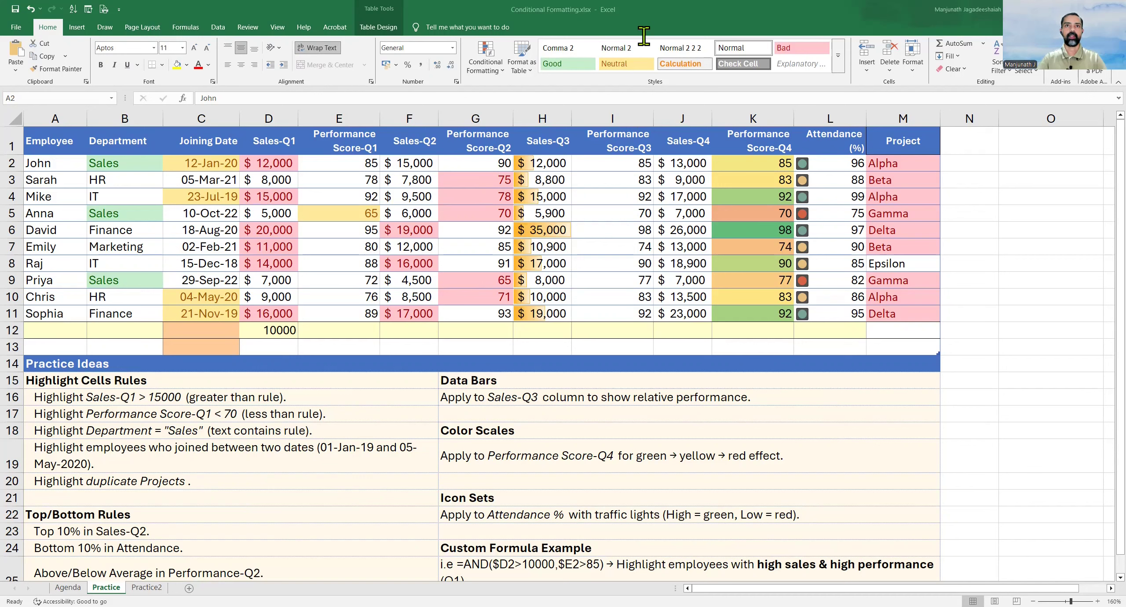
Review the Employee names A2:A11 with the Sales-Q1 values D2:D11 and Performance Score-Q1 values E2:E11 for the custom formula exercise.
left_click(59, 163)
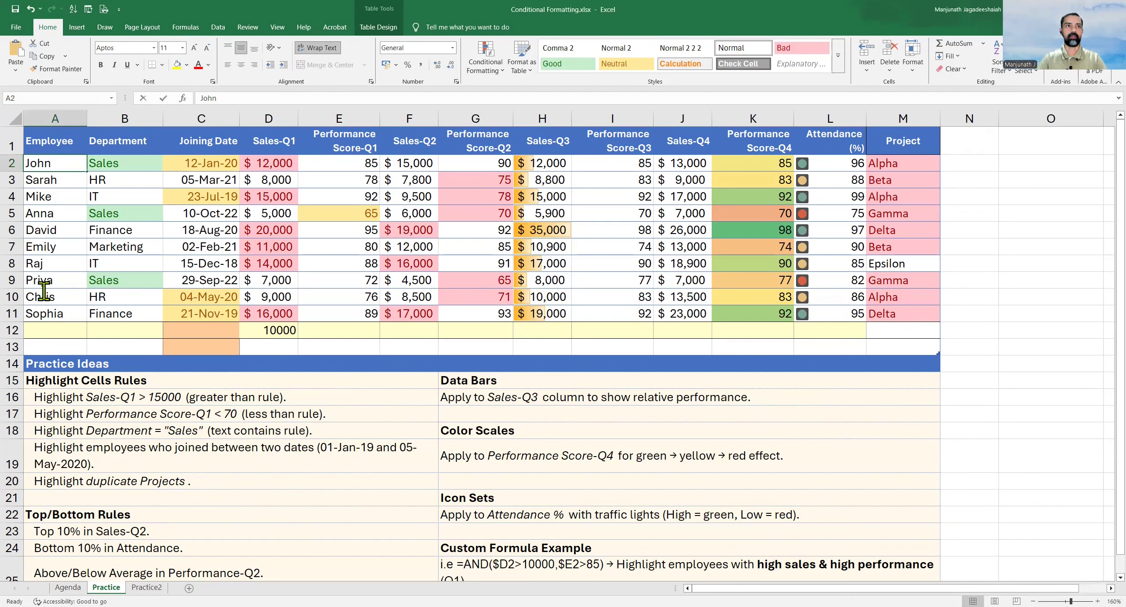
left_click_drag(69, 162, 66, 313)
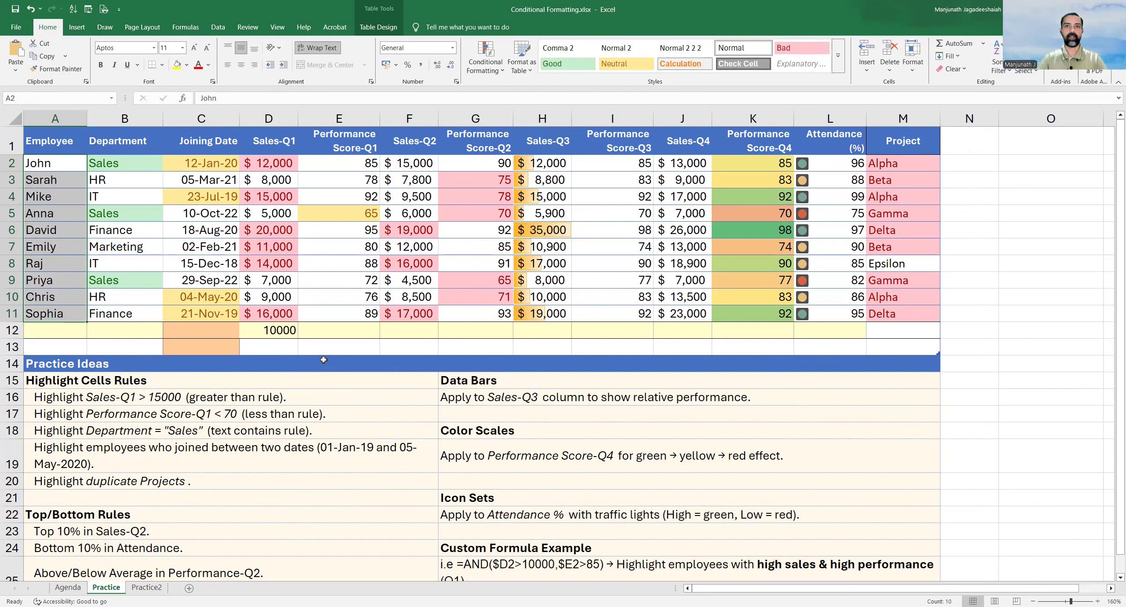
key("alt+Tab")
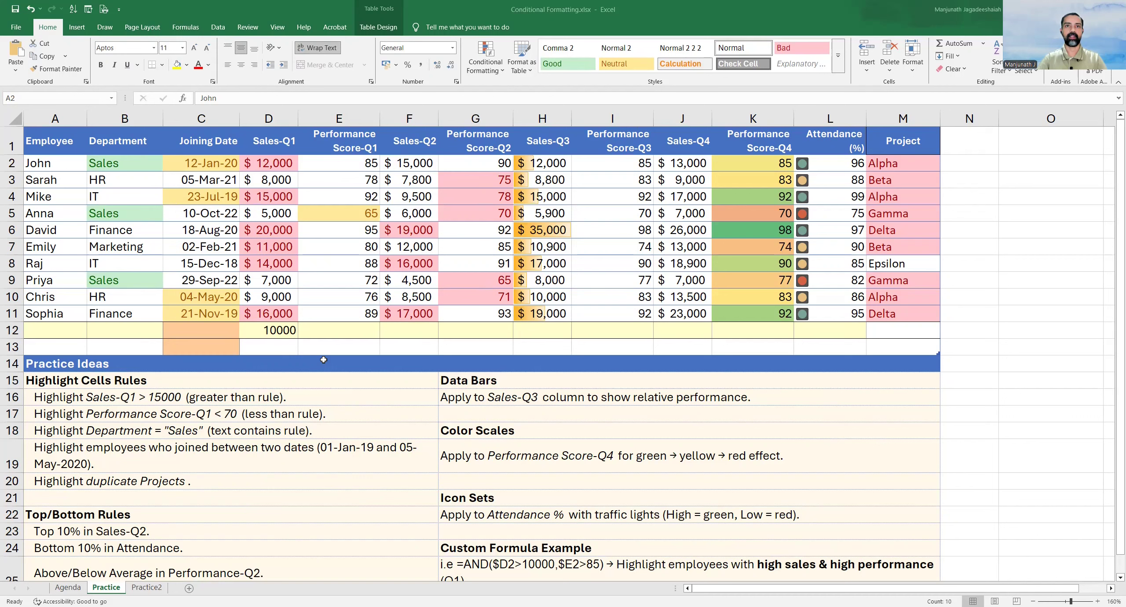
key("alt+Tab")
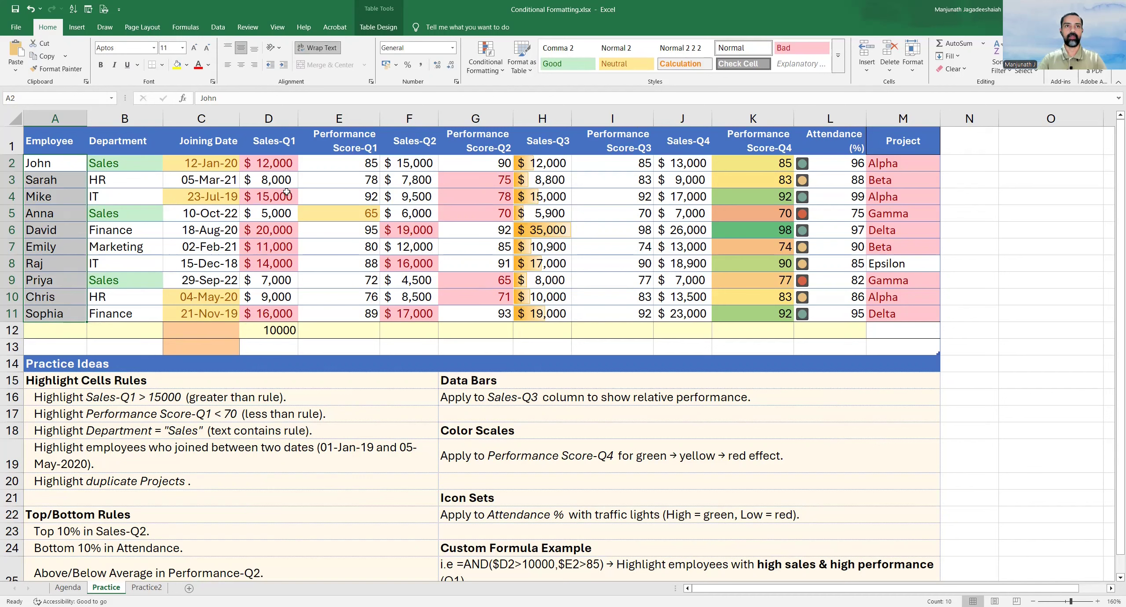
left_click_drag(273, 164, 269, 314)
left_click_drag(342, 162, 339, 314)
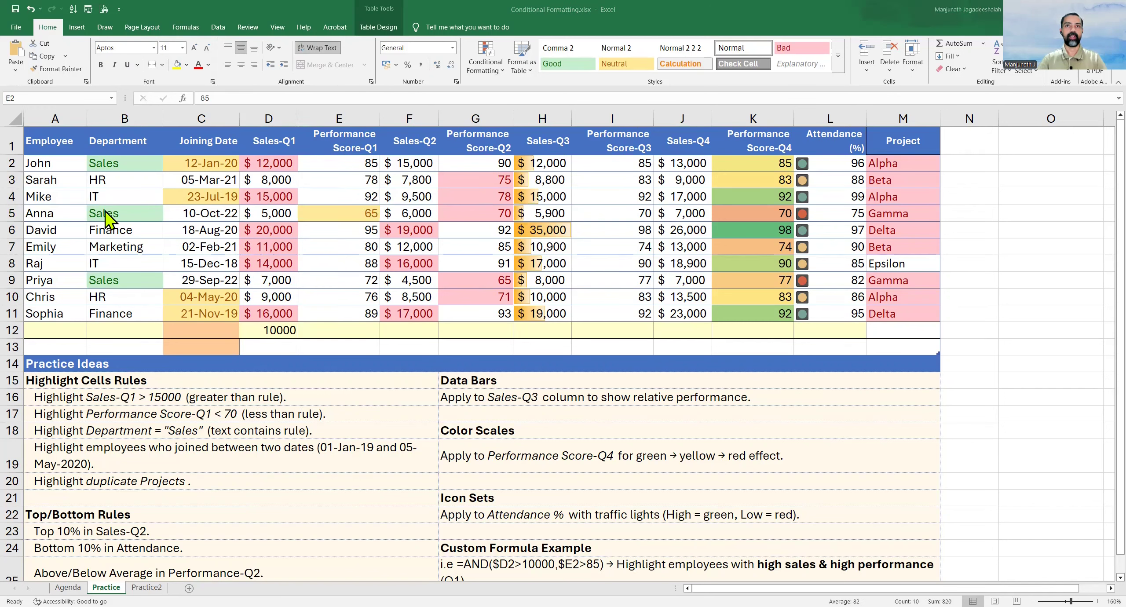
Start a formula-based formatting rule for the Employee names A2:A11, opening an AND formula with the Sales-Q1 condition $D2>10000.
left_click_drag(66, 170, 61, 313)
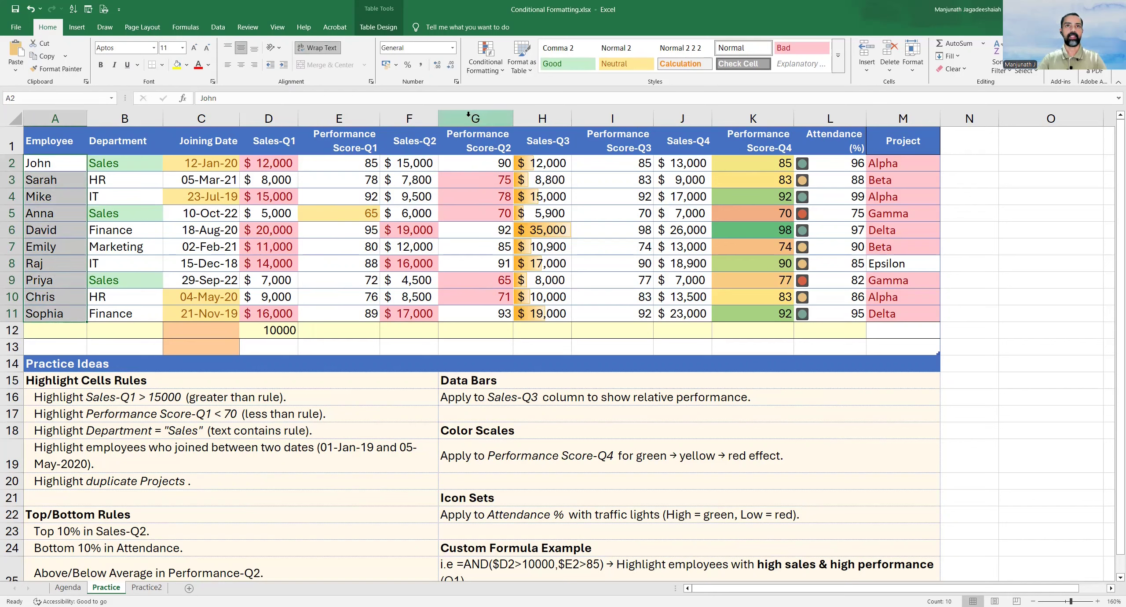
left_click(488, 70)
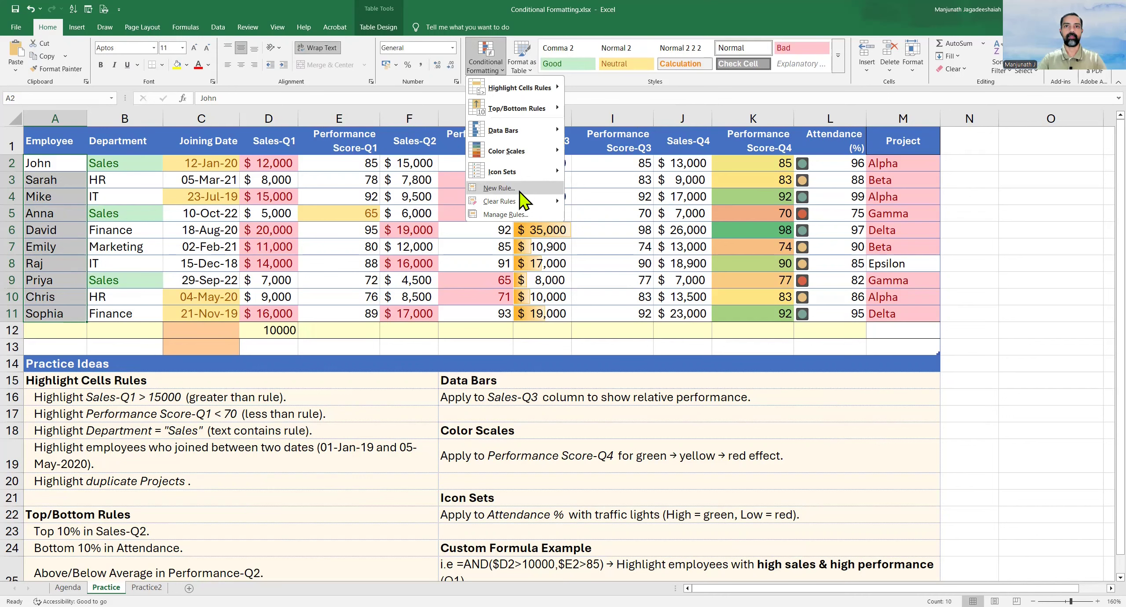
left_click(519, 192)
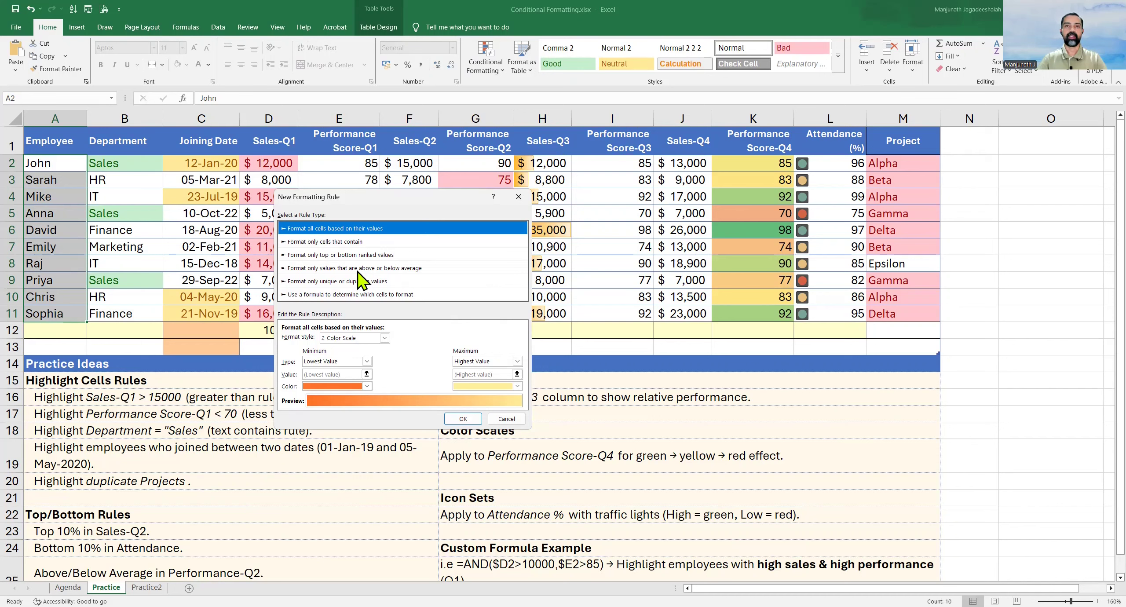
left_click(347, 294)
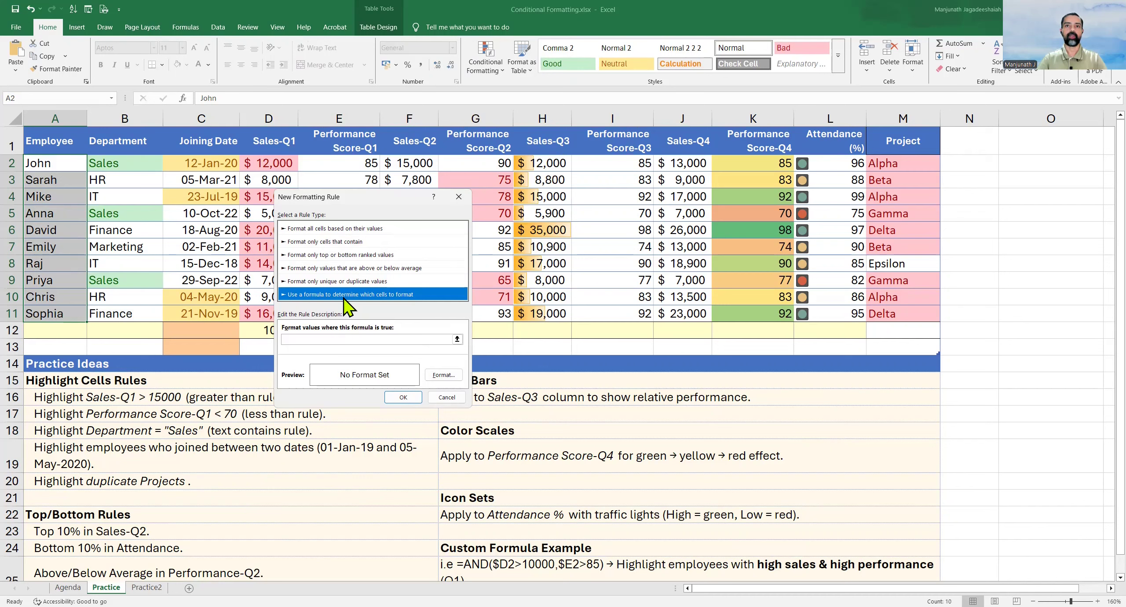
left_click(321, 338)
type("=AN")
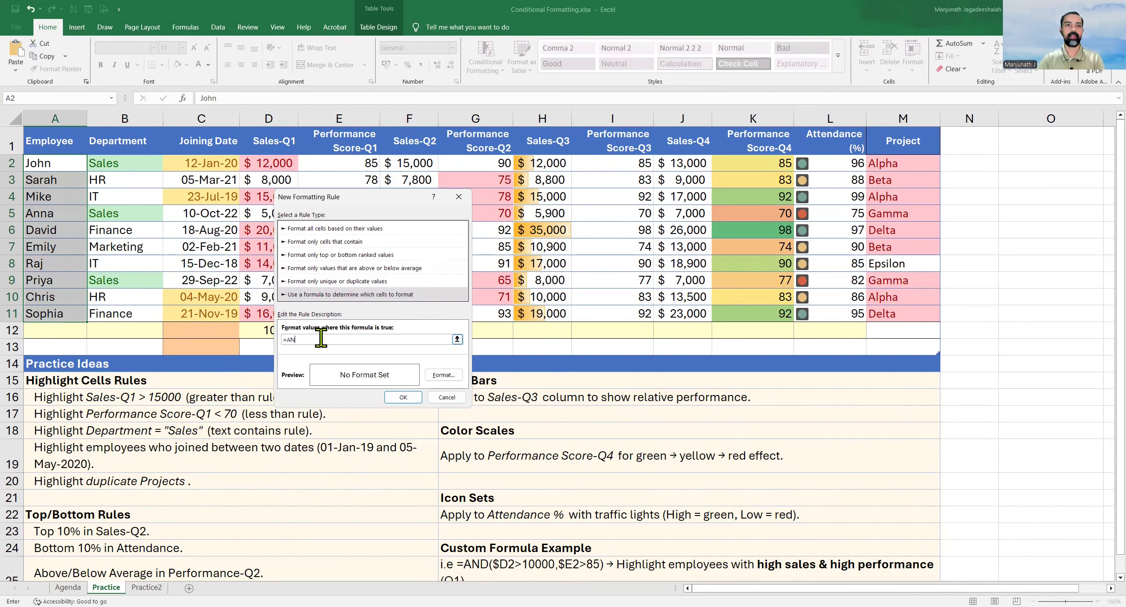
type("D(")
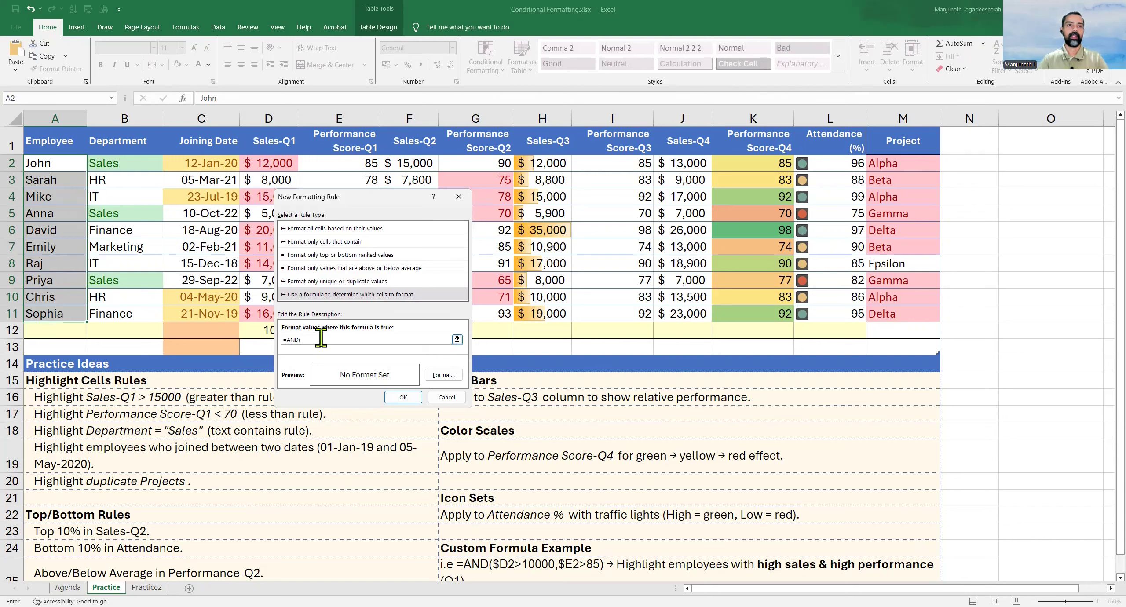
left_click(272, 167)
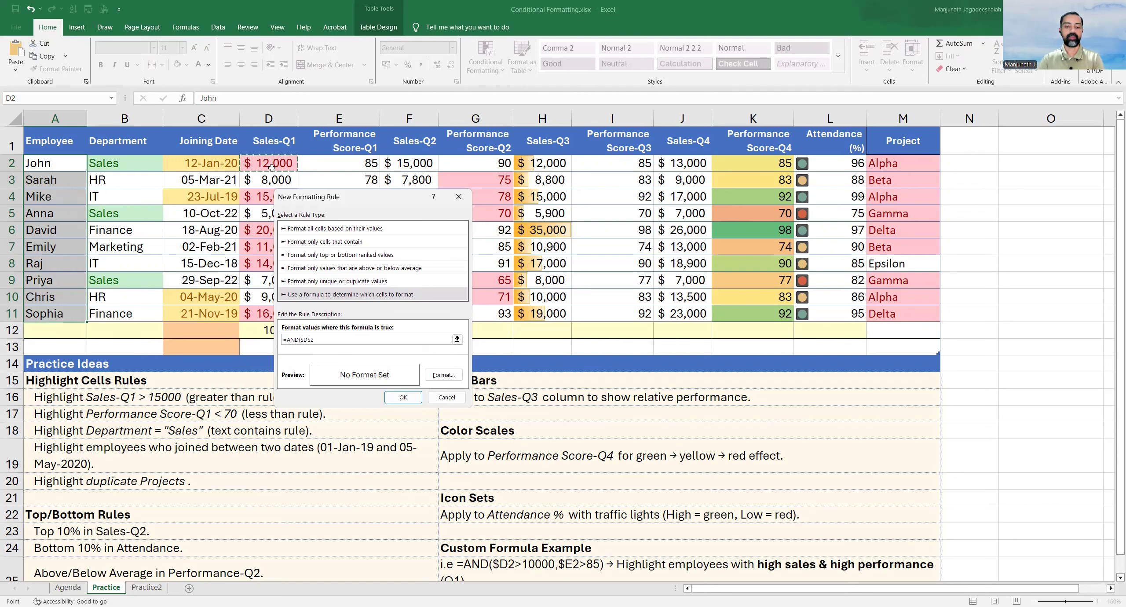
key("F4")
type(">10000,")
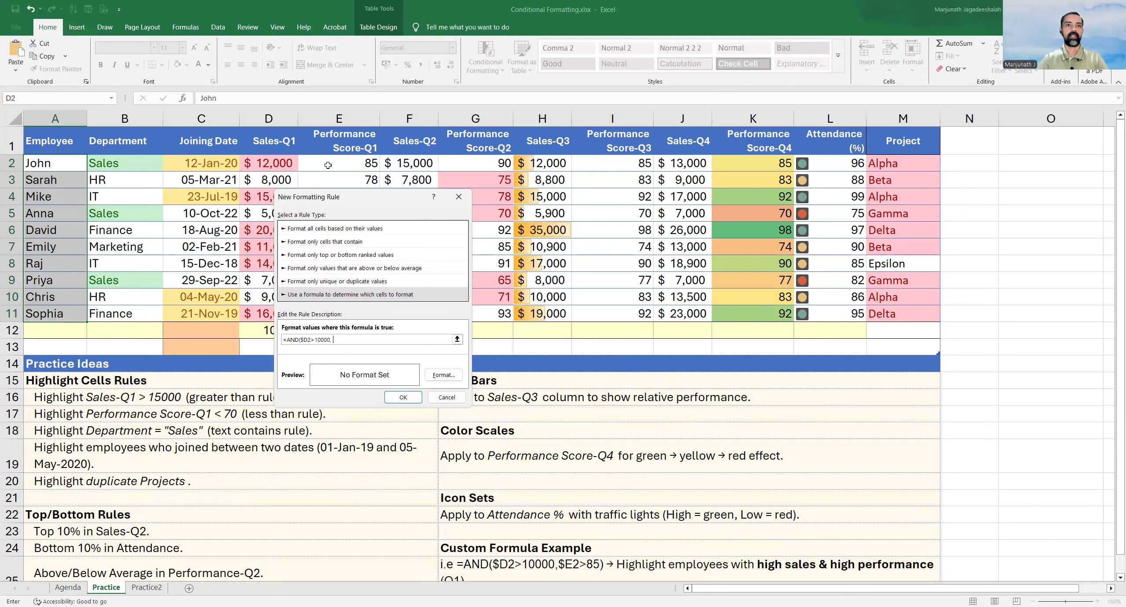
Complete the rule's AND formula with the Performance Score-Q1 condition $E2>85 and a closing parenthesis.
left_click(328, 165)
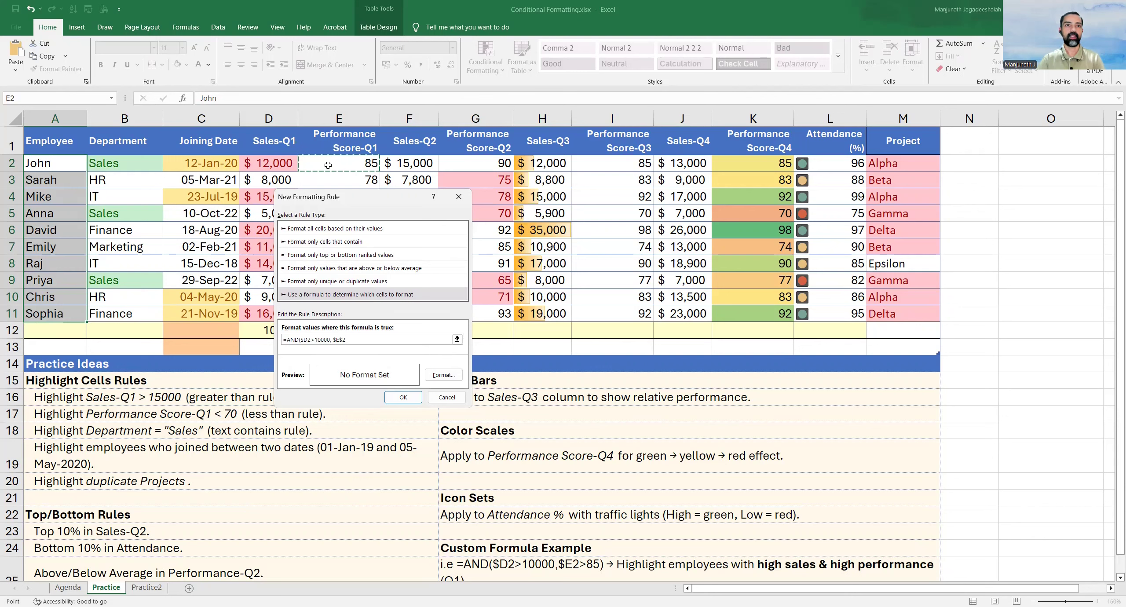
key("F4")
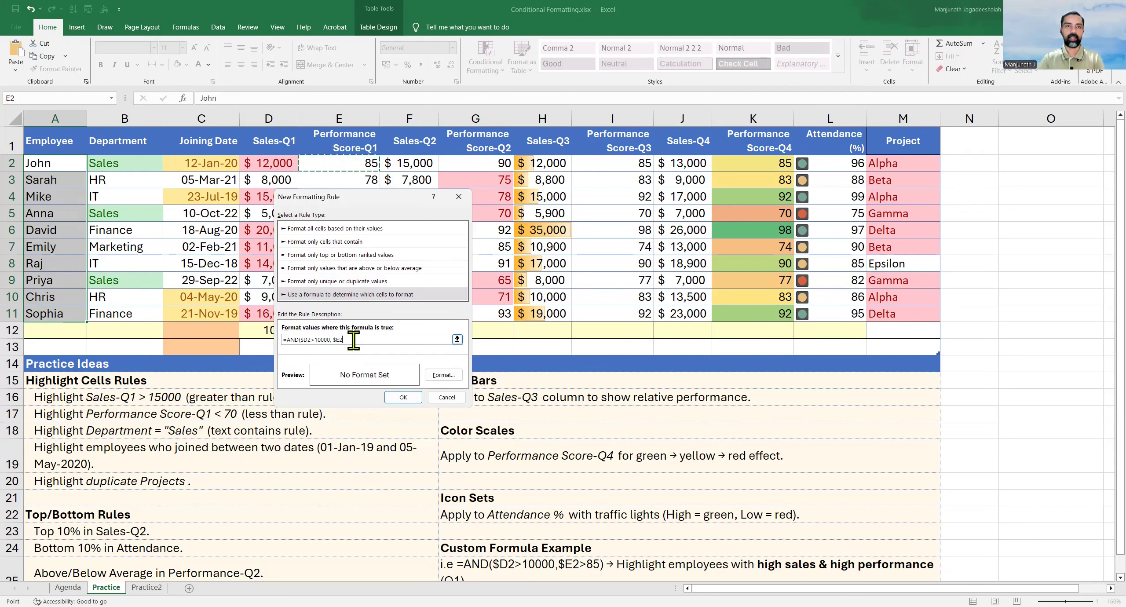
type(">85")
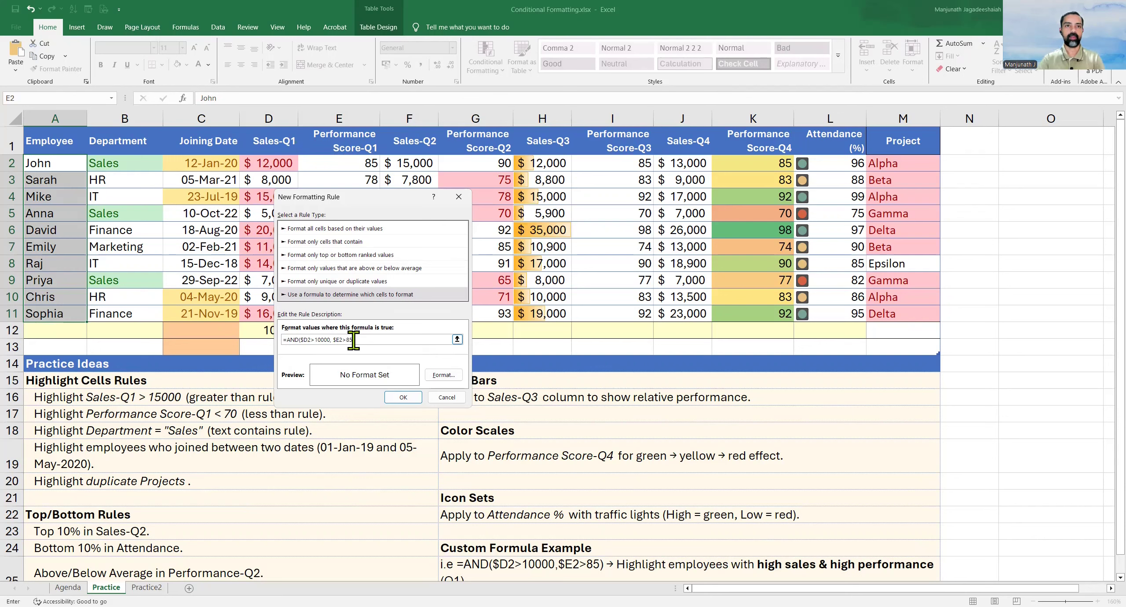
type(")")
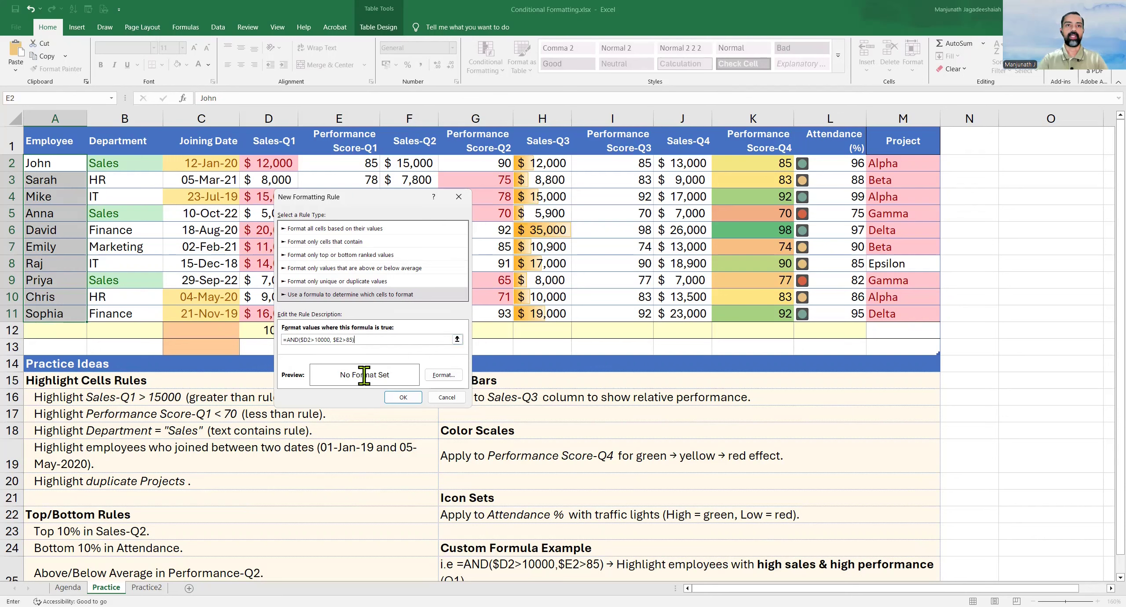
Give the formula rule a yellow fill and bold italic font, and apply it to the Employee names.
left_click(439, 375)
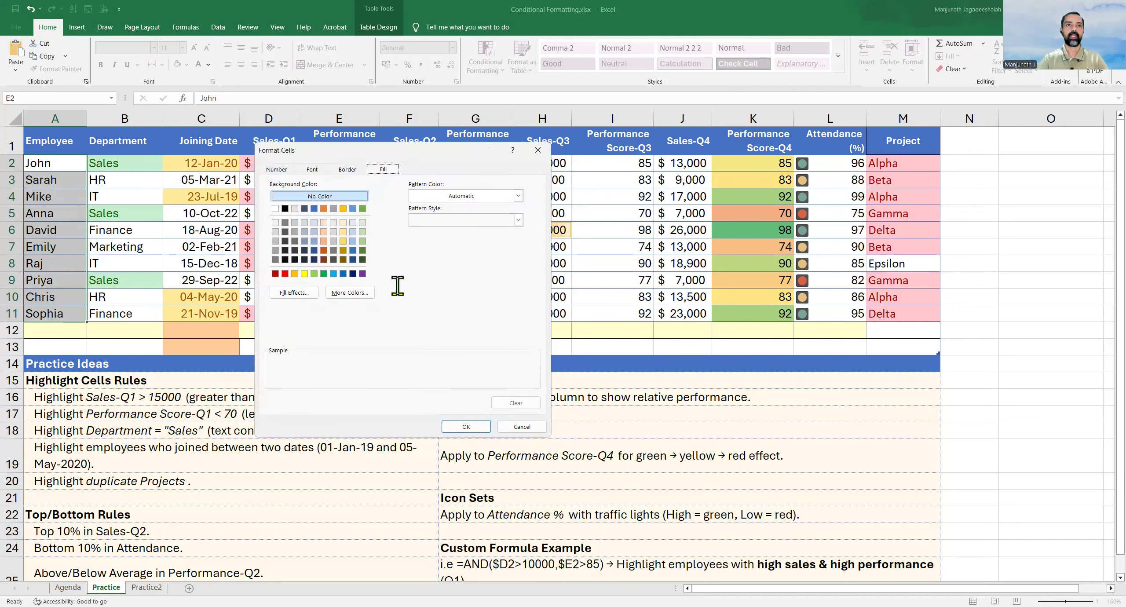
left_click(305, 273)
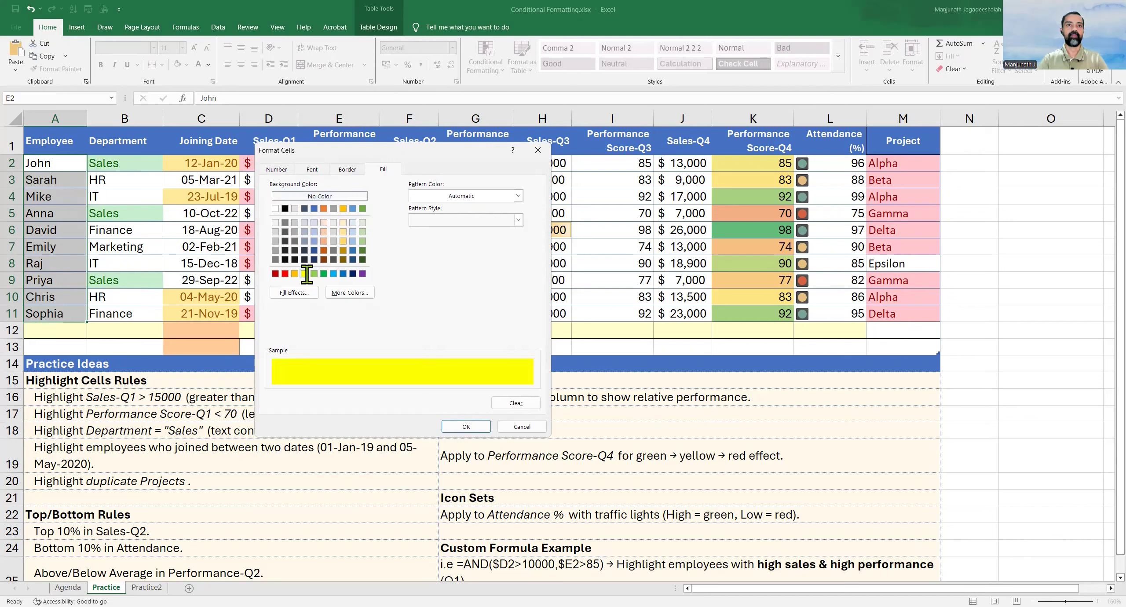
left_click(313, 169)
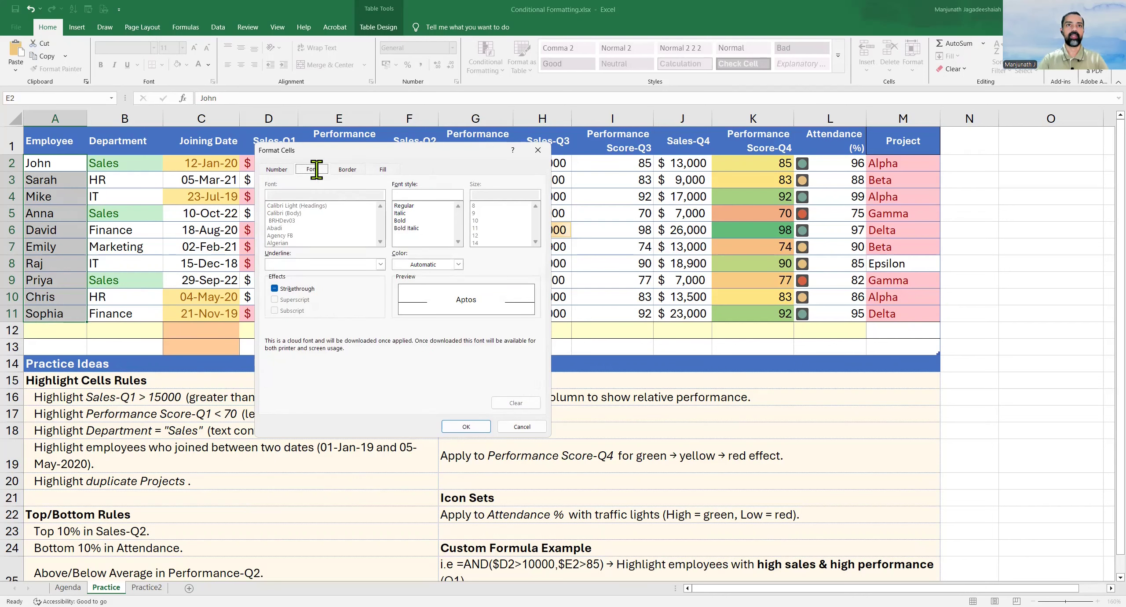
left_click(407, 228)
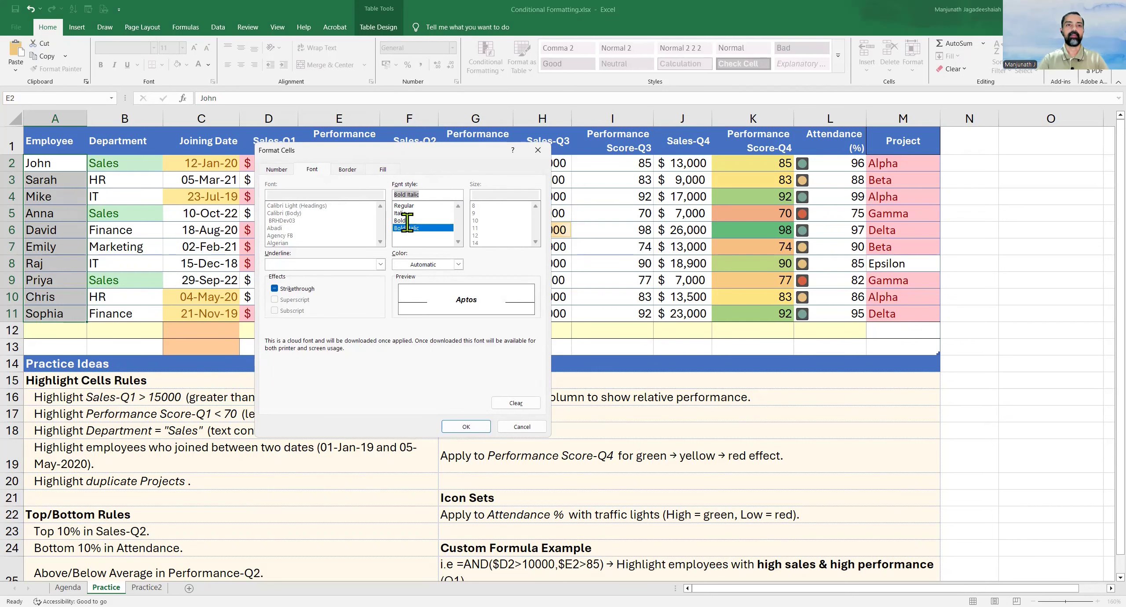
left_click(460, 426)
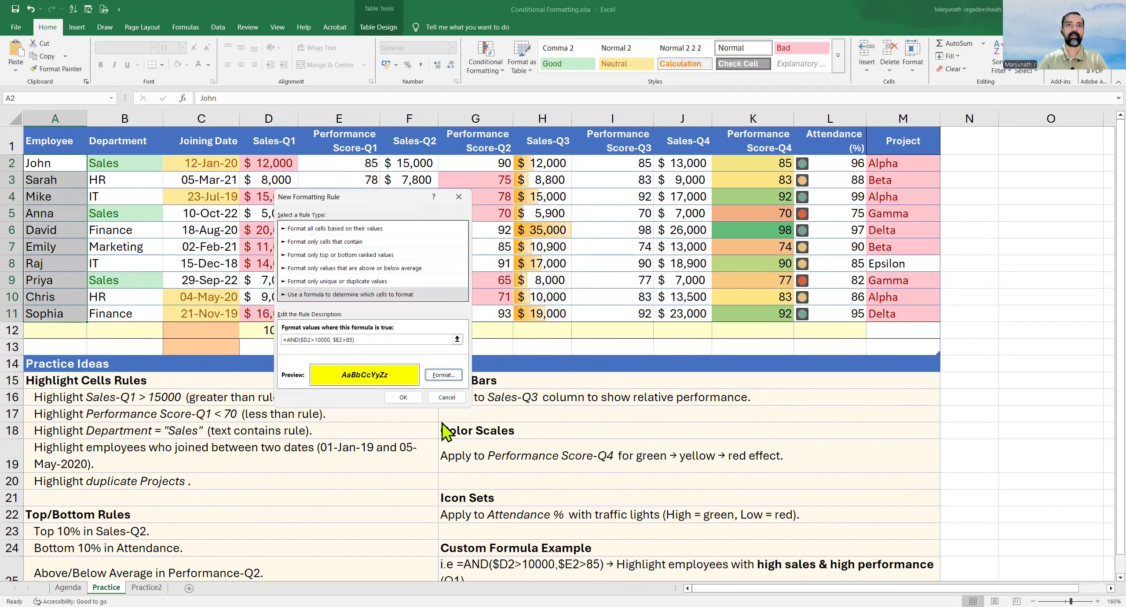
left_click(403, 398)
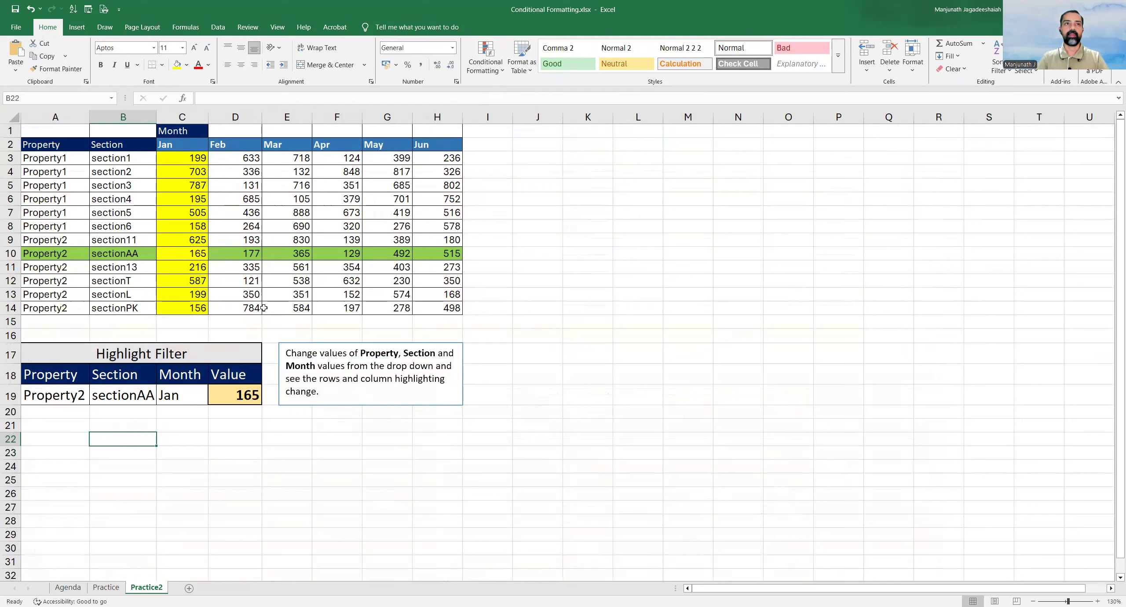
On the Practice2 sheet, examine the property table A2:H14, its highlighted row and column, and the Highlight Filter cells in row 19.
left_click(60, 147)
left_click_drag(60, 148, 440, 308)
left_click(146, 359)
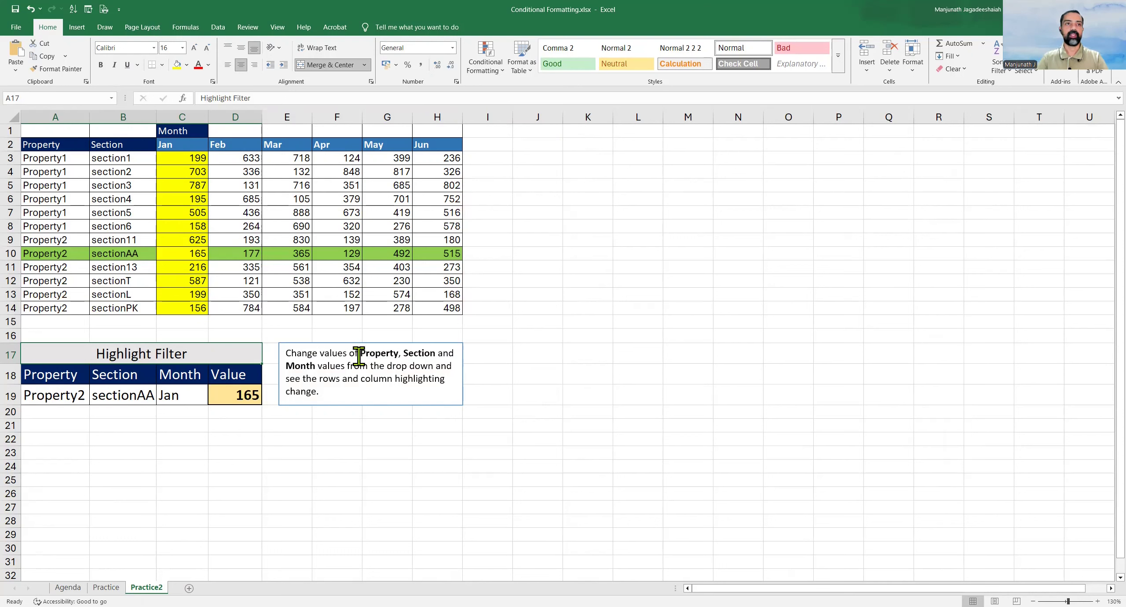
left_click(111, 279)
left_click_drag(56, 255, 440, 249)
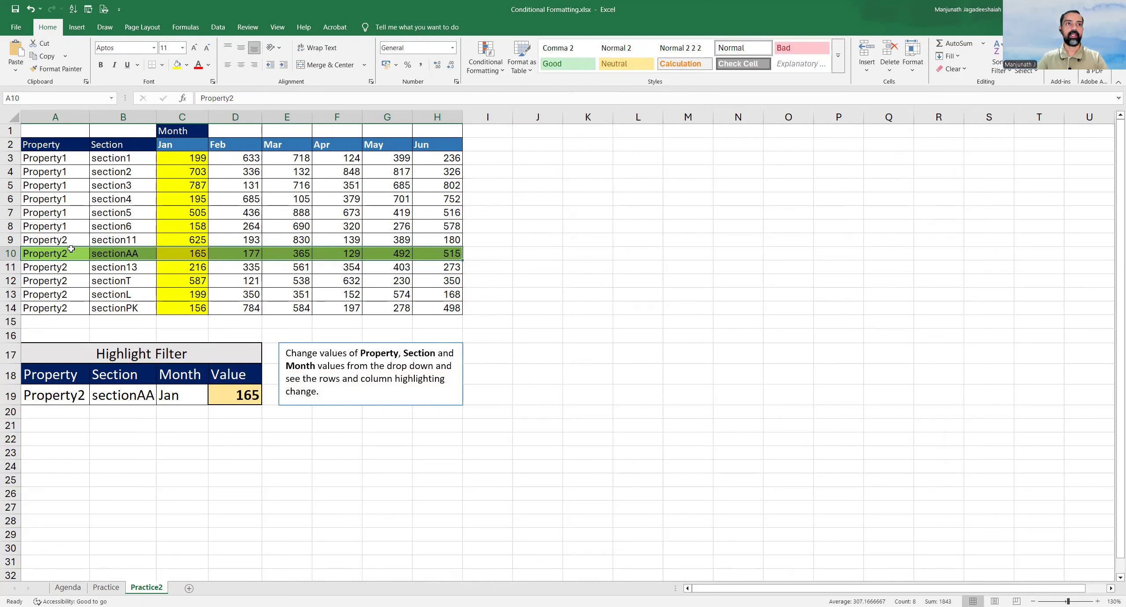
left_click_drag(50, 397, 121, 393)
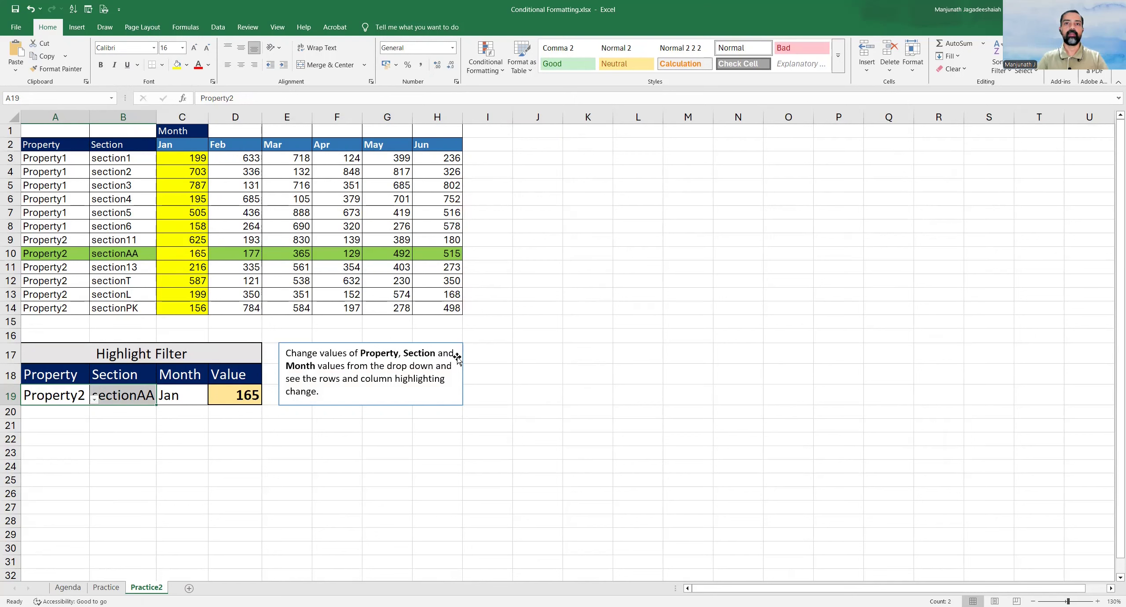
left_click(218, 188)
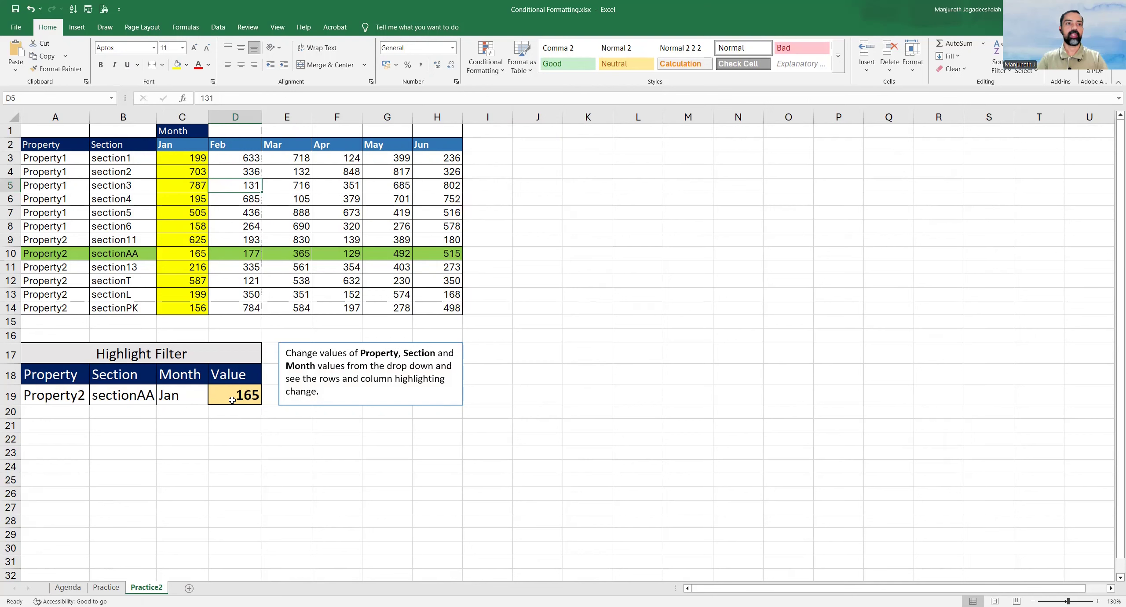
left_click(180, 394)
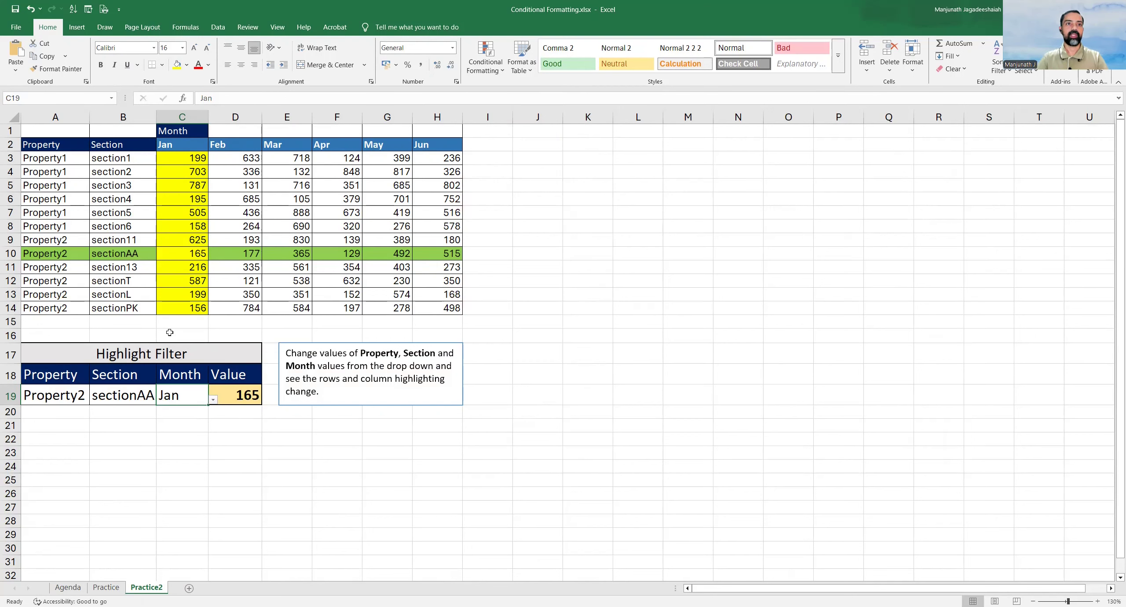
Clear the conditional formatting rules from the property table cells A3:H14.
left_click(83, 185)
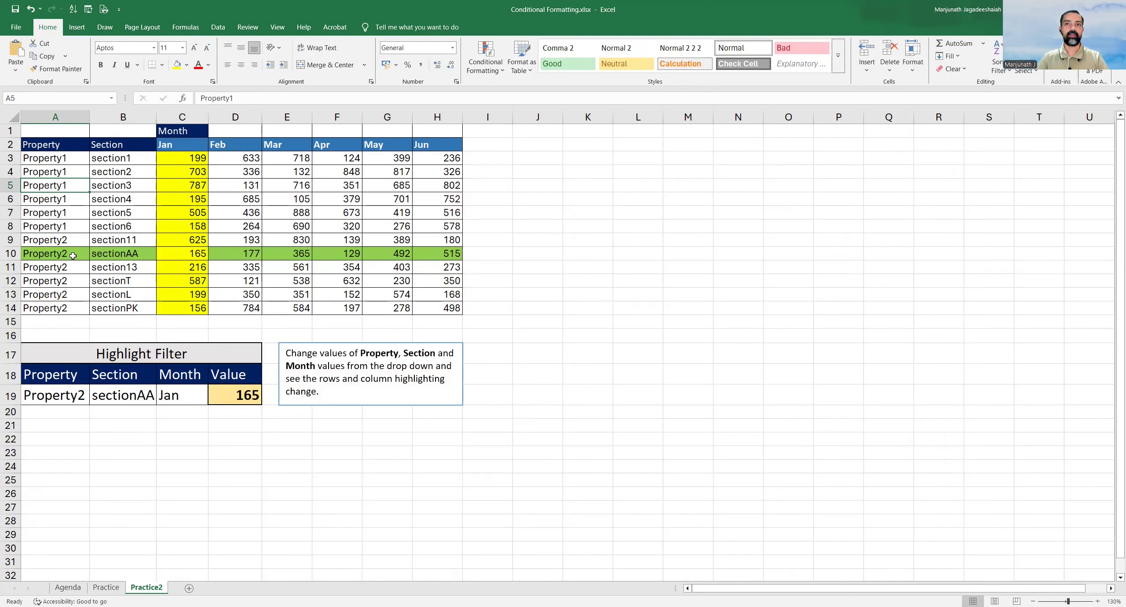
left_click_drag(48, 161, 440, 313)
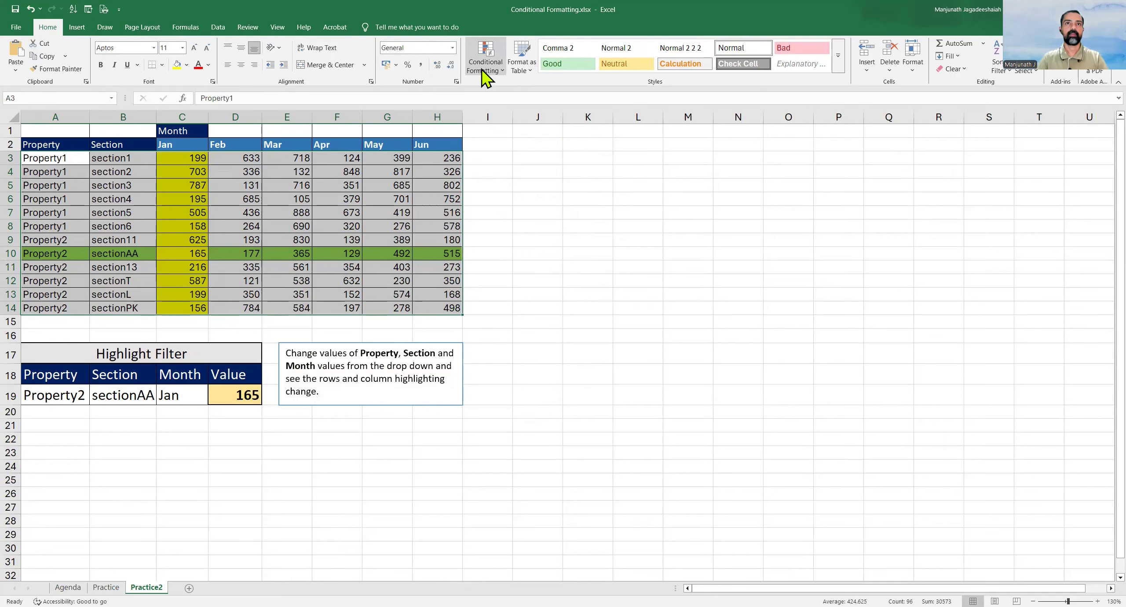
left_click(485, 76)
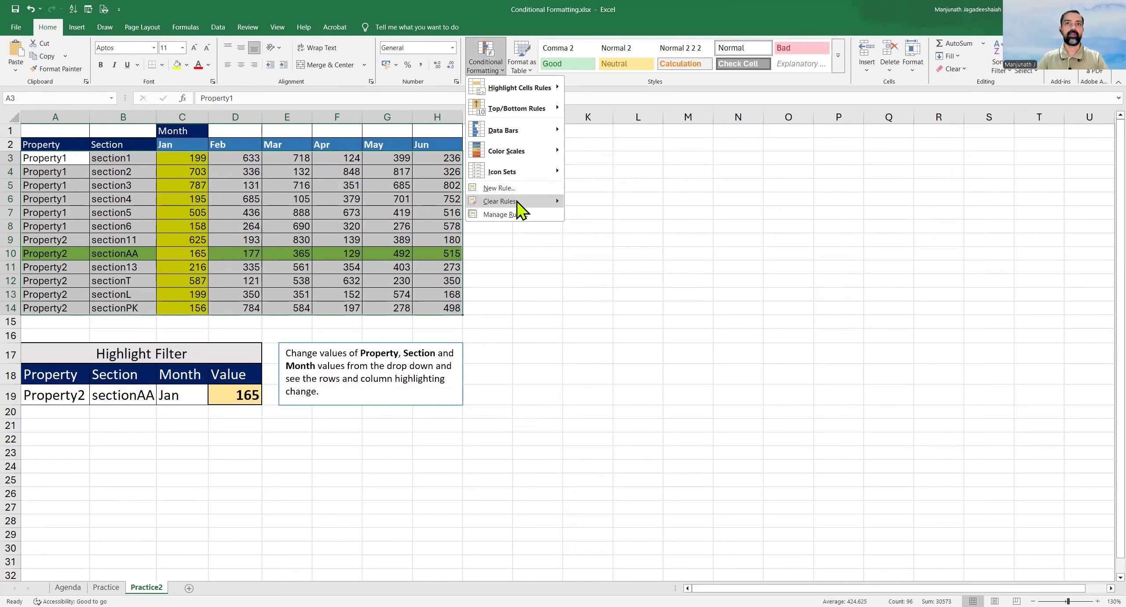
mouse_move(517, 202)
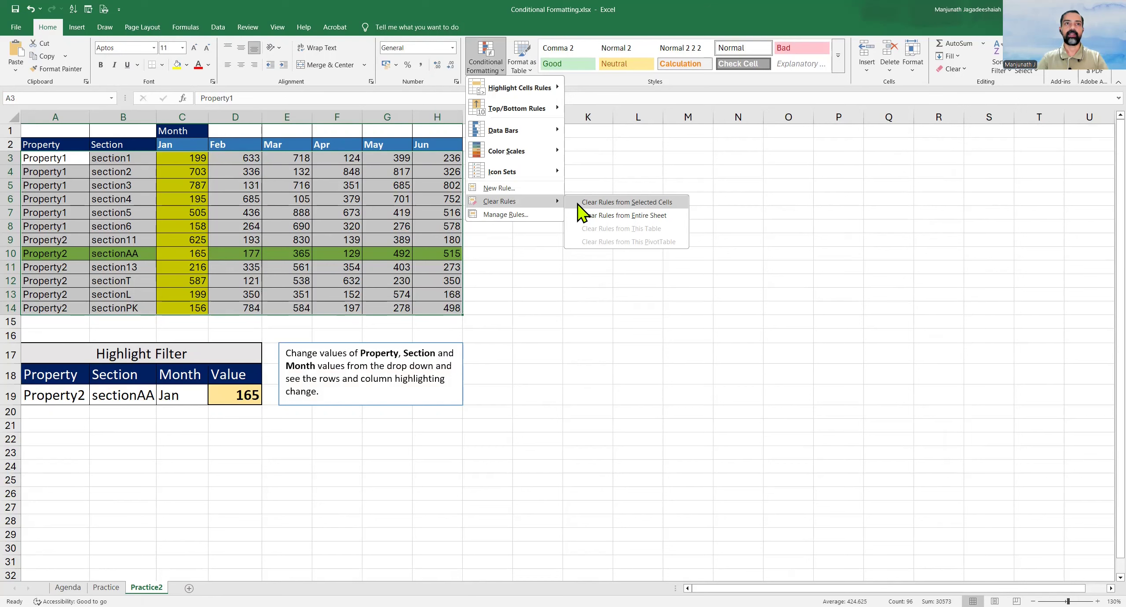
left_click(577, 204)
left_click(340, 253)
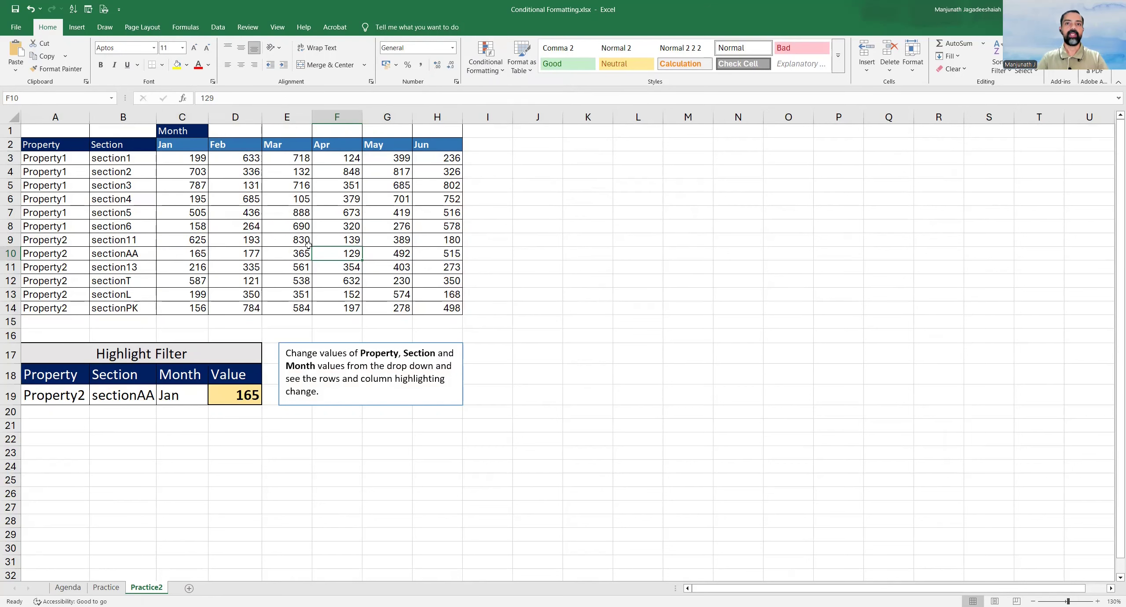
left_click(191, 235)
left_click(121, 212)
Start a new formula-based conditional formatting rule for the property table cells A3:H14.
left_click_drag(45, 158, 440, 310)
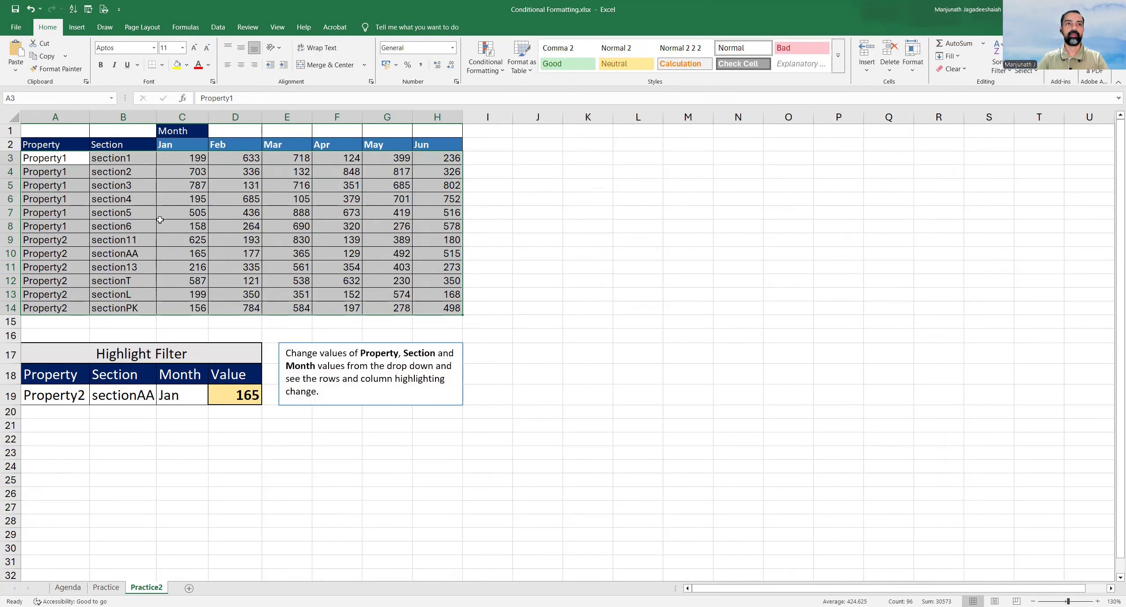
left_click(490, 79)
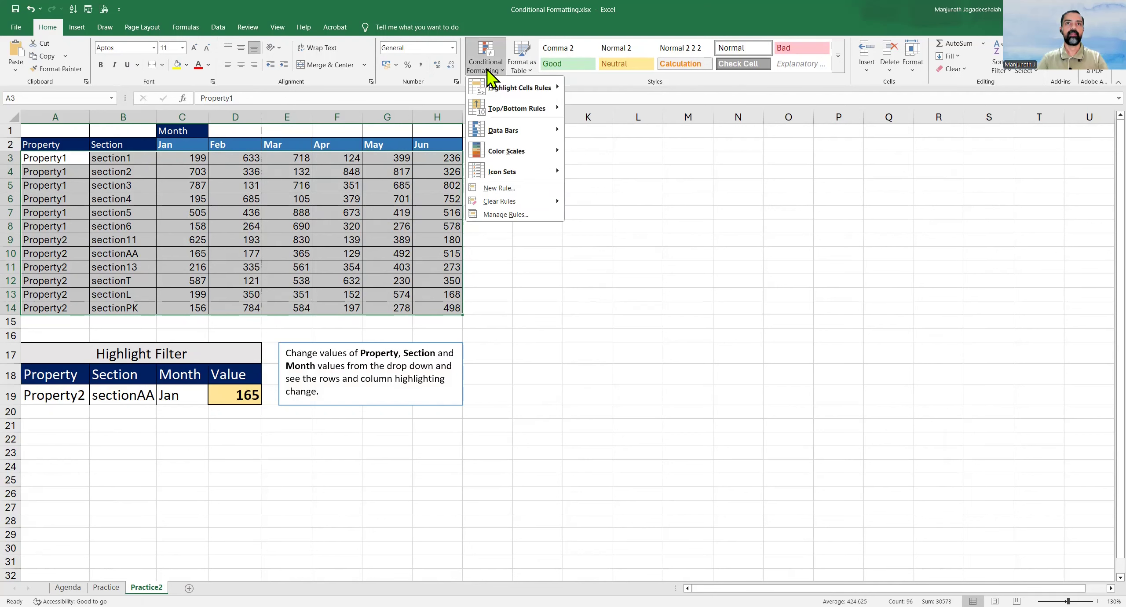
left_click(501, 188)
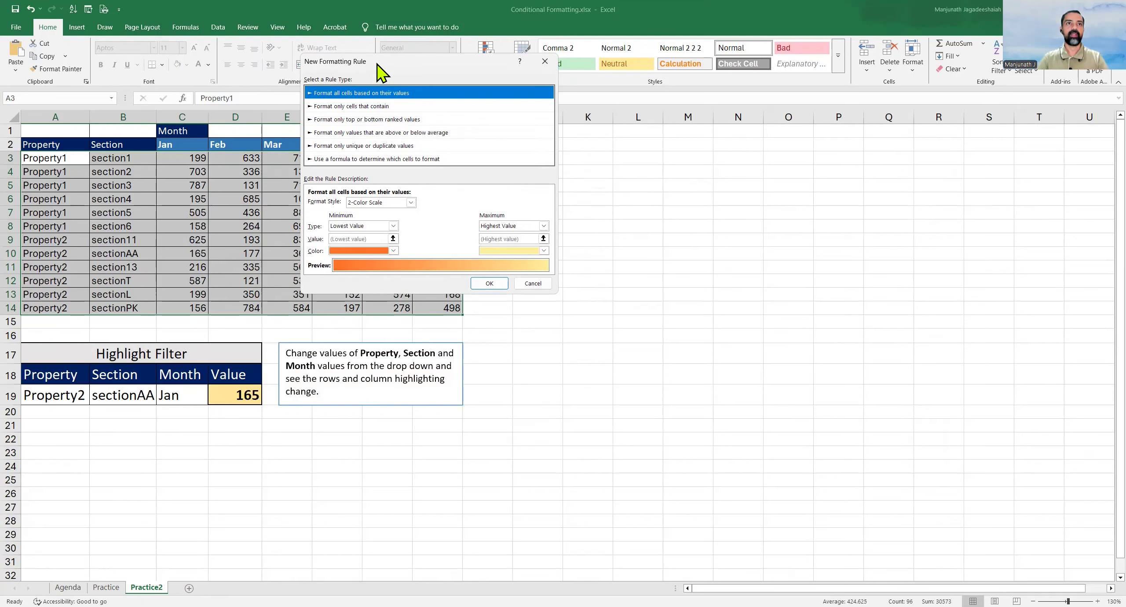
left_click(292, 192)
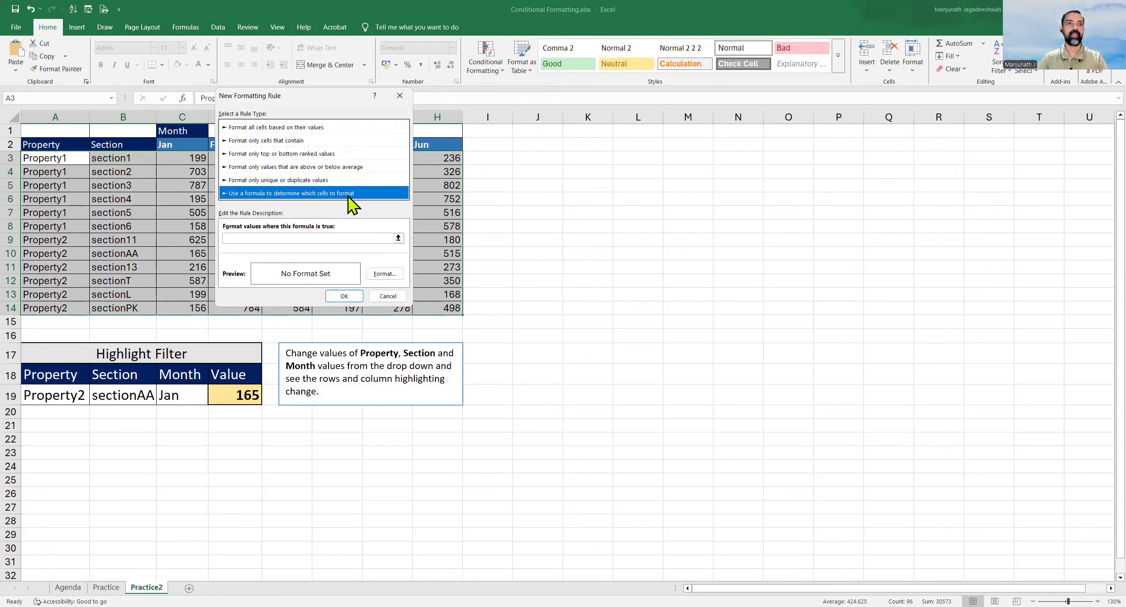
left_click(245, 237)
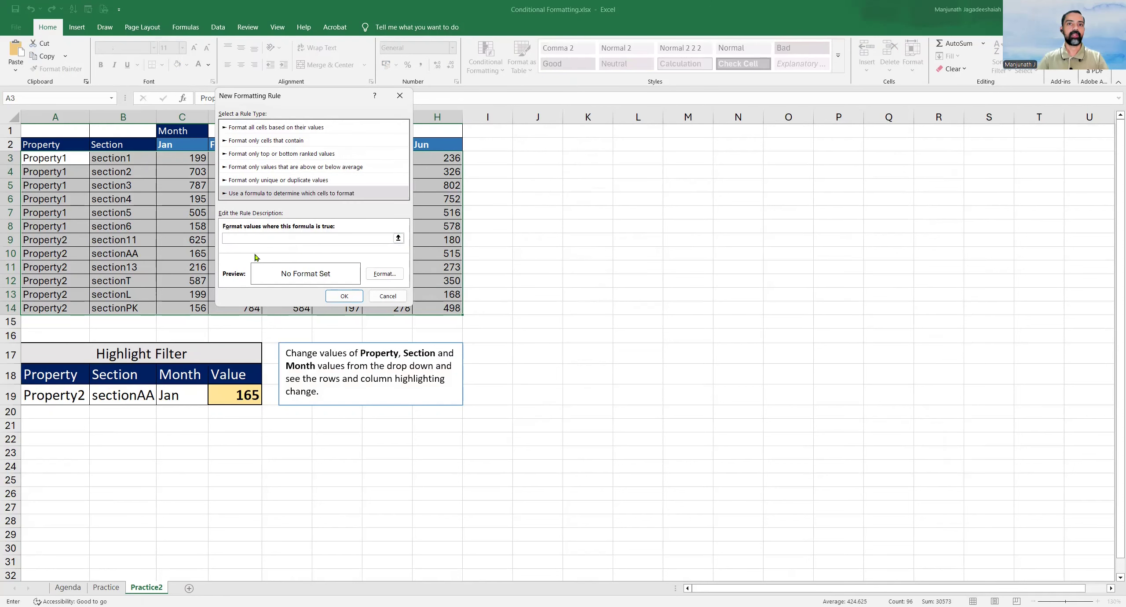
Open the rule's AND formula with the Property comparison EXACT($A3,$A$19), keeping the table reference's row relative.
type("=")
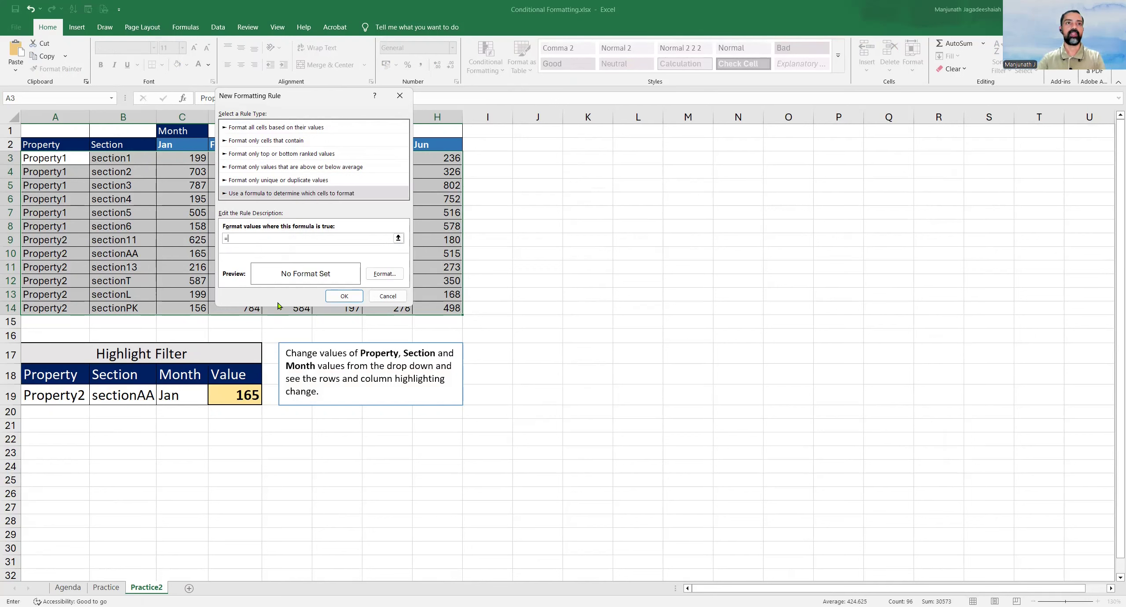
type("AND(")
type("EXA")
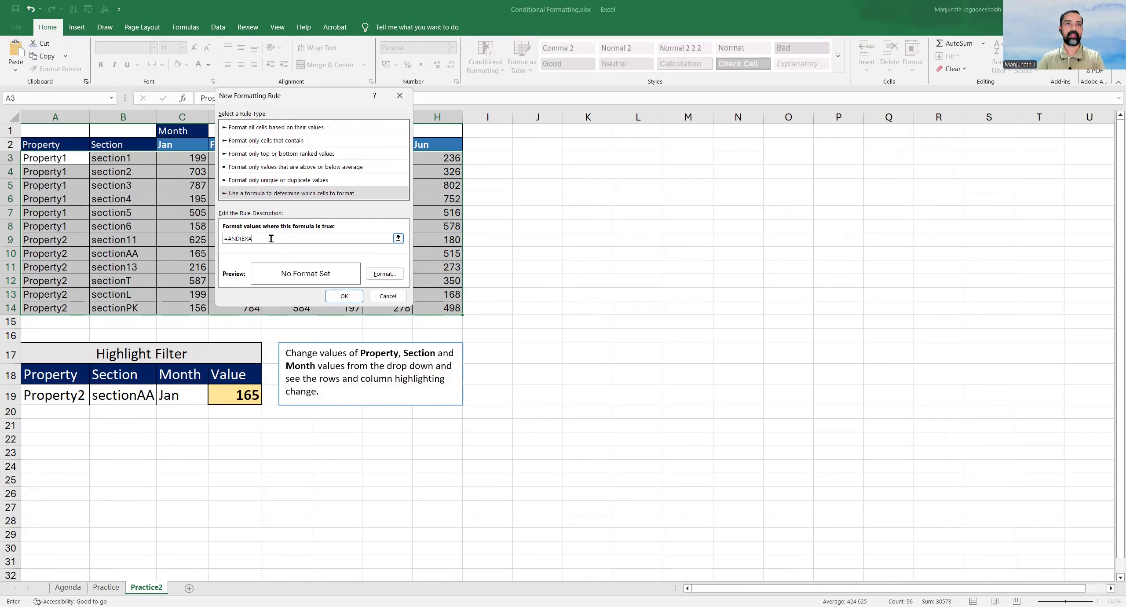
type("CT(")
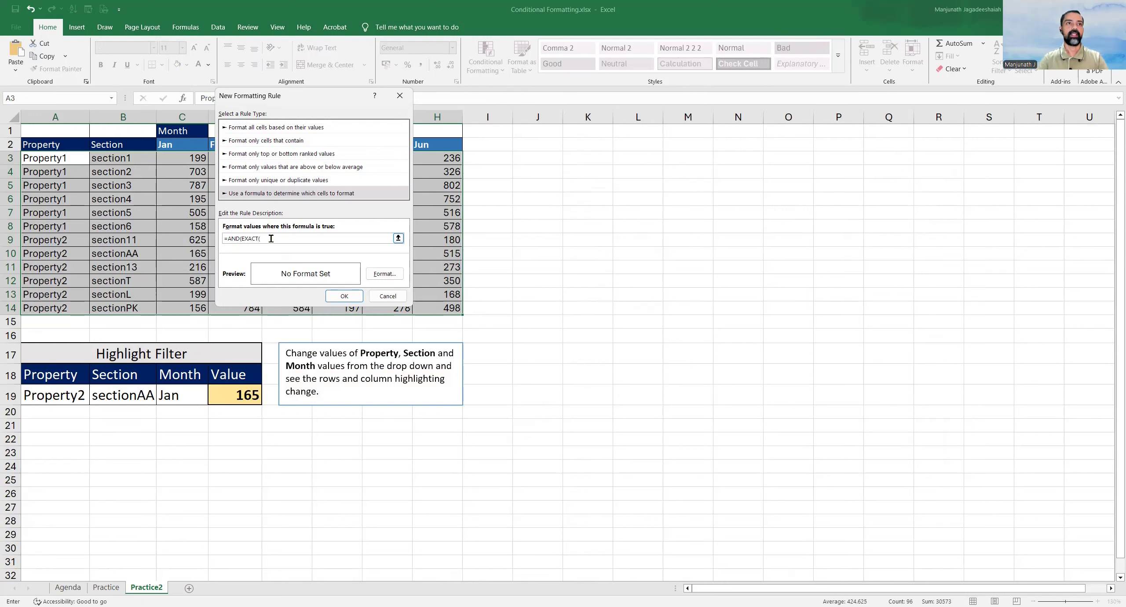
left_click(55, 158)
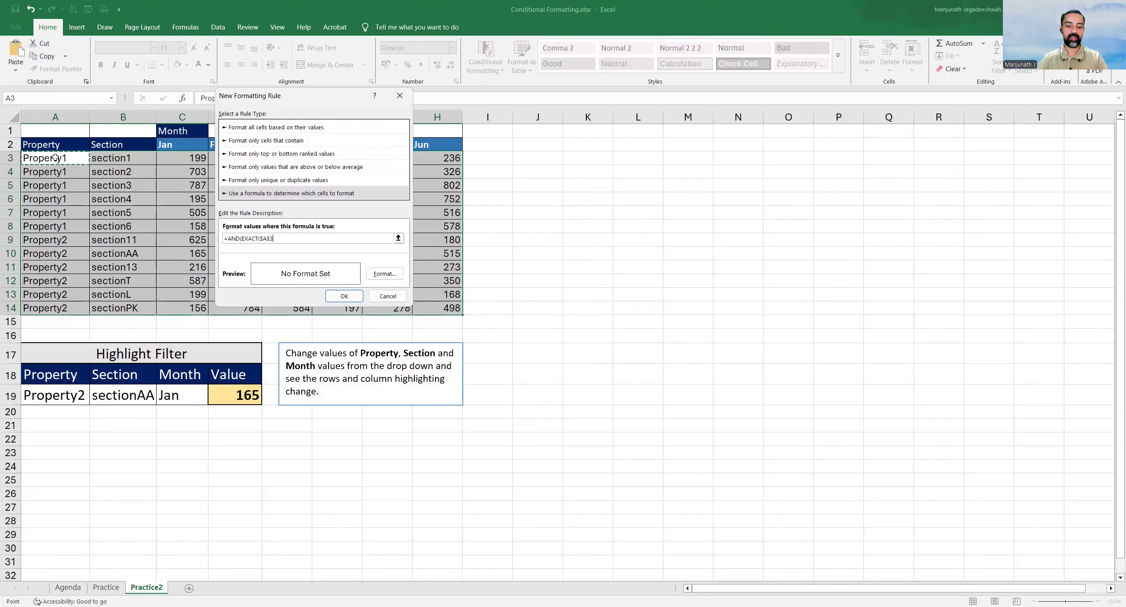
key("F4")
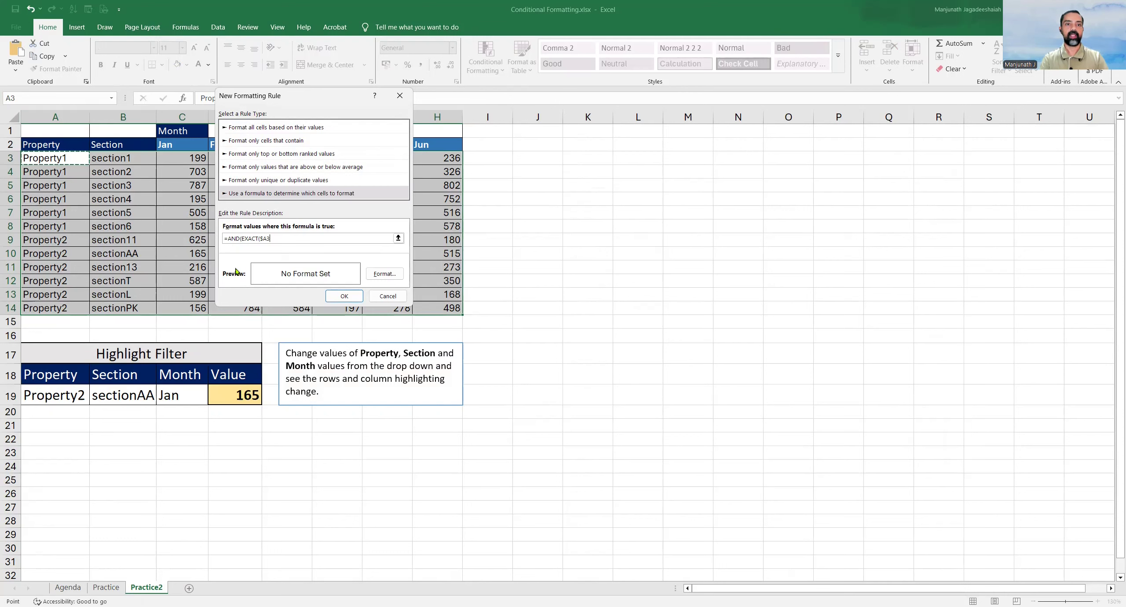
type(",")
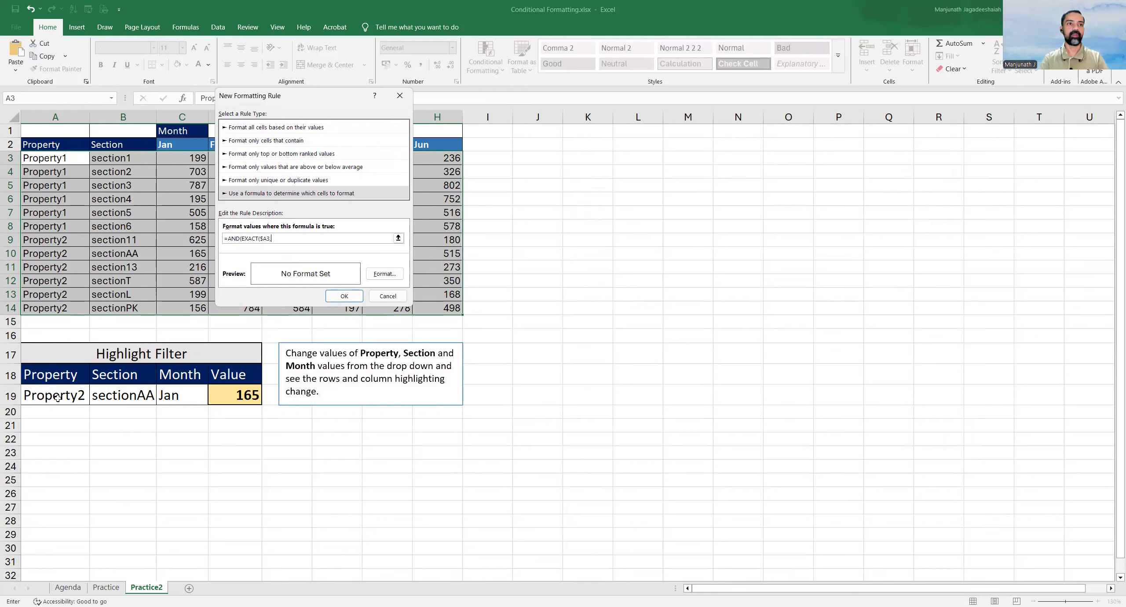
left_click(57, 398)
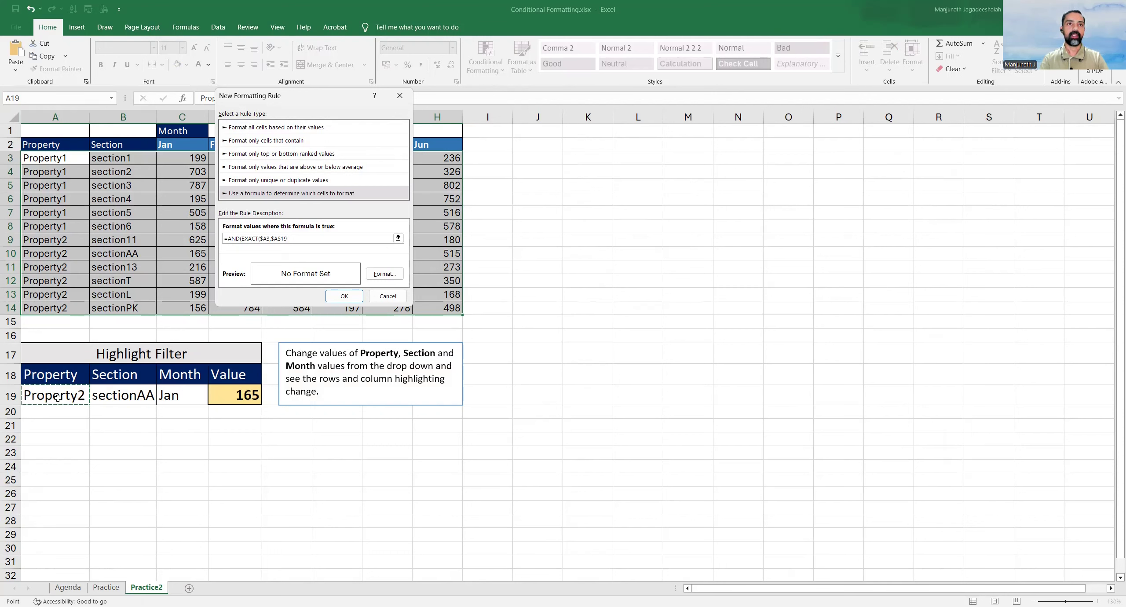
Complete the AND formula with the Section comparison EXACT($B3, $B$19) and its closing parentheses.
type("), EXACT(")
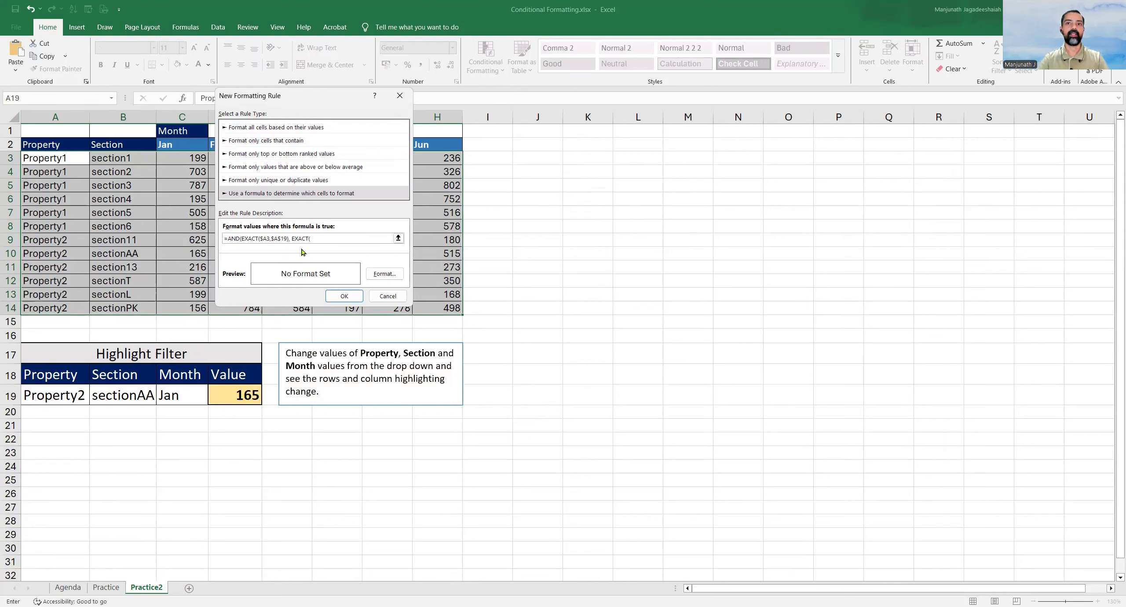
left_click(128, 158)
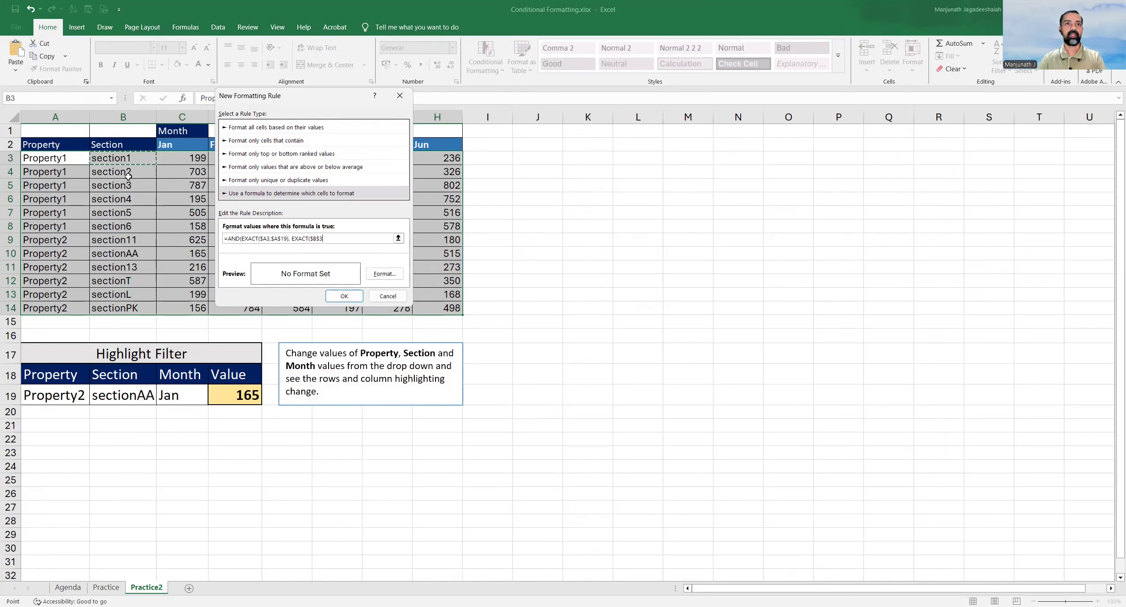
key("F4")
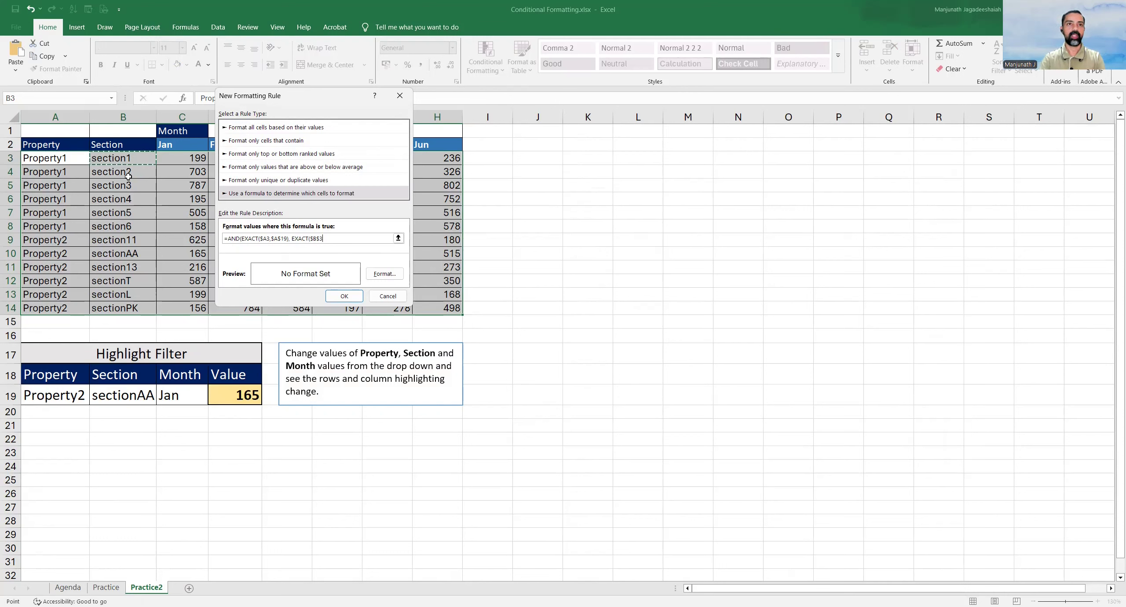
key("F4")
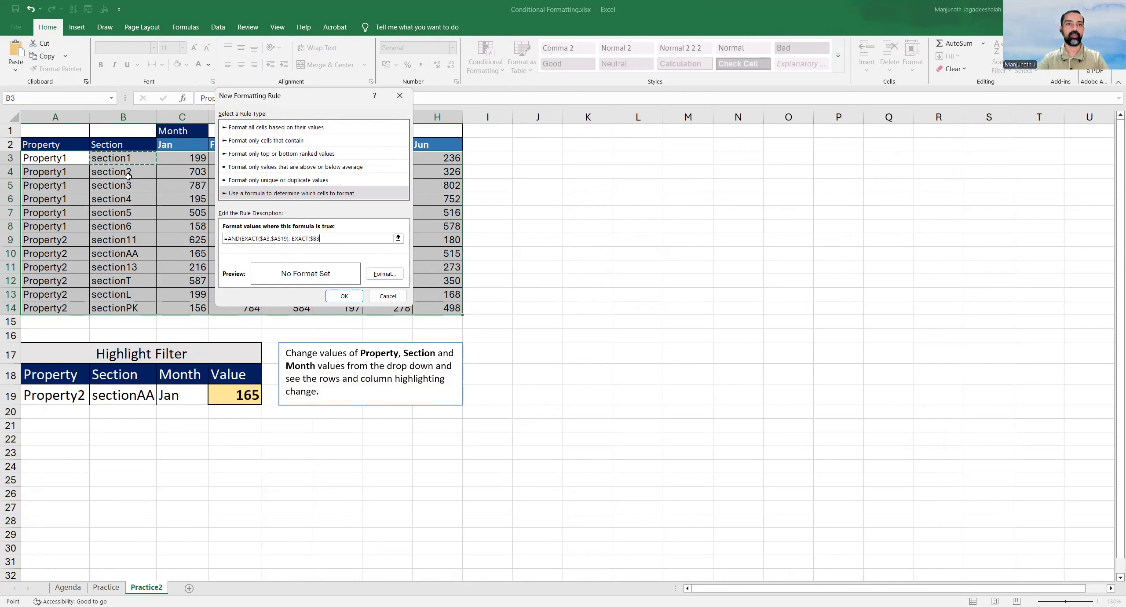
type(",")
left_click(126, 396)
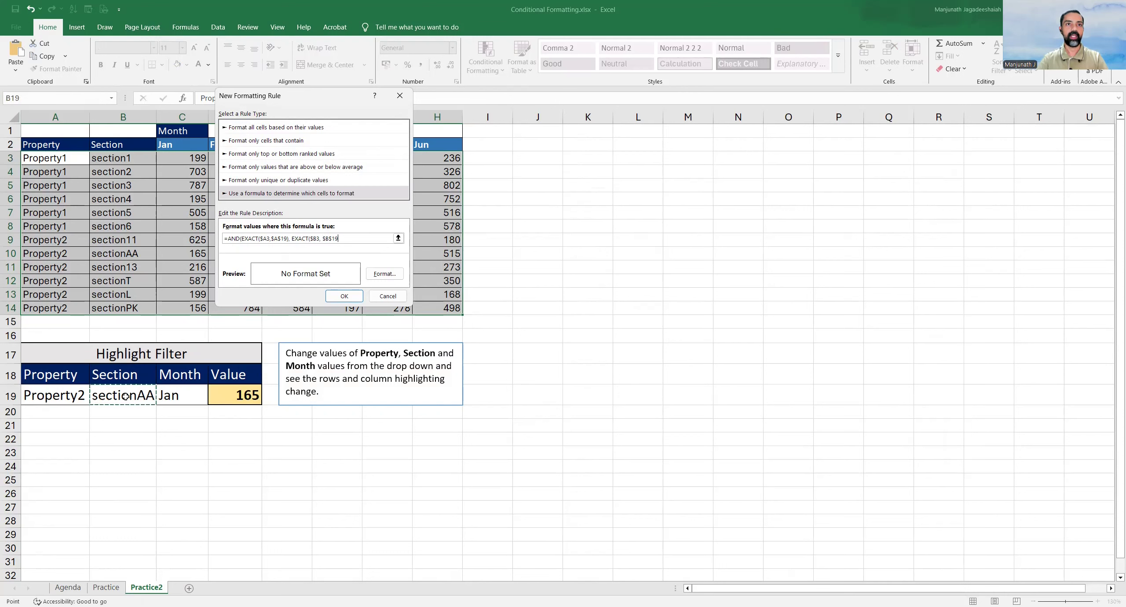
type(")")
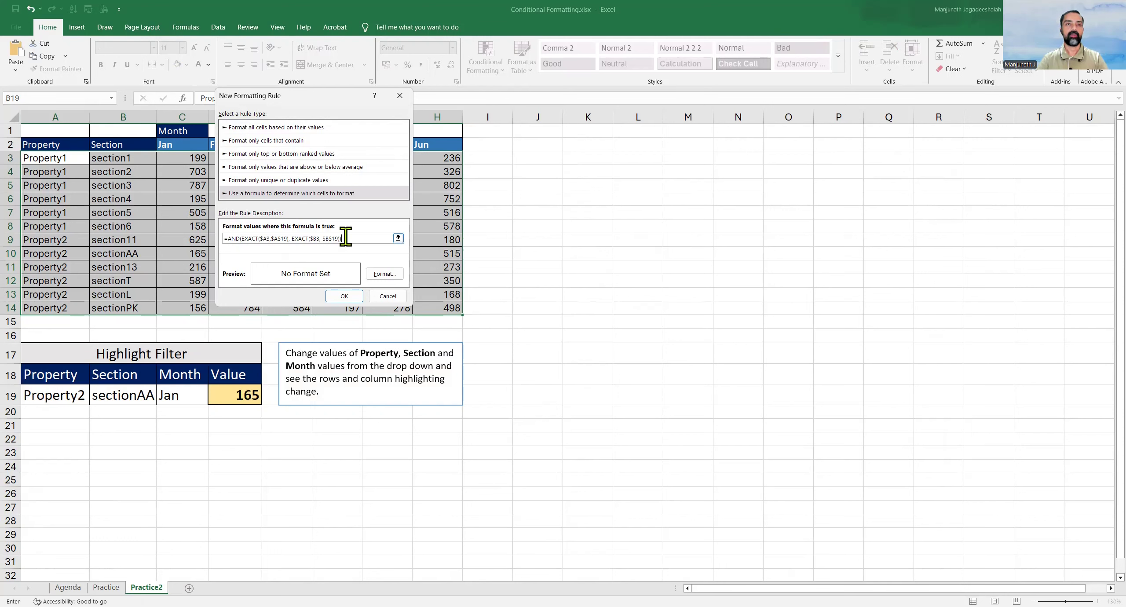
Give the formula rule a light green fill and apply it to the property table.
left_click(380, 276)
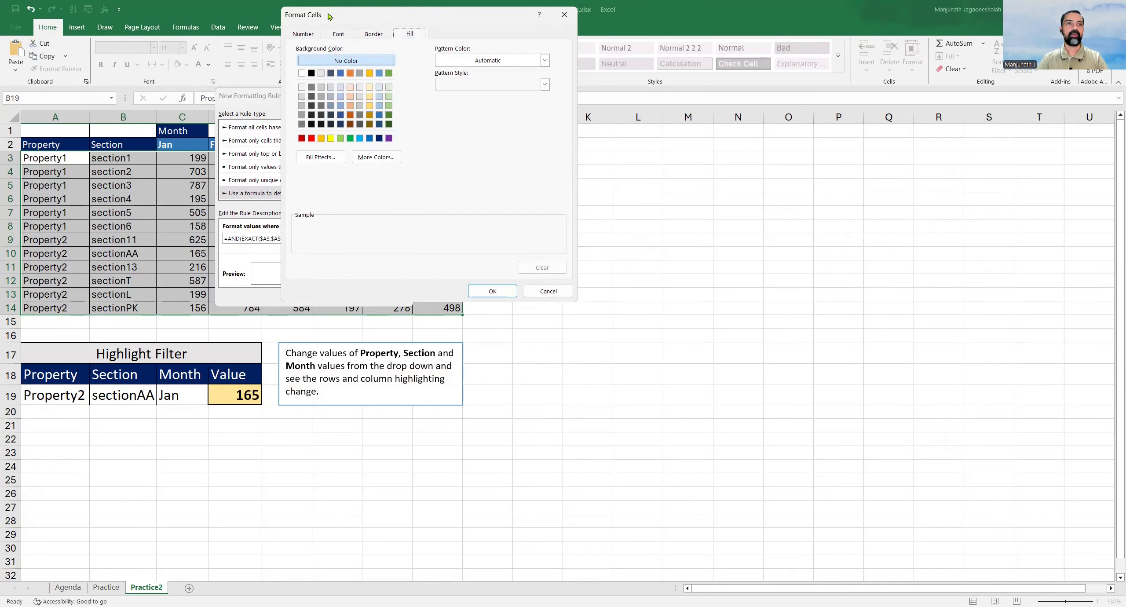
left_click_drag(328, 17, 195, 149)
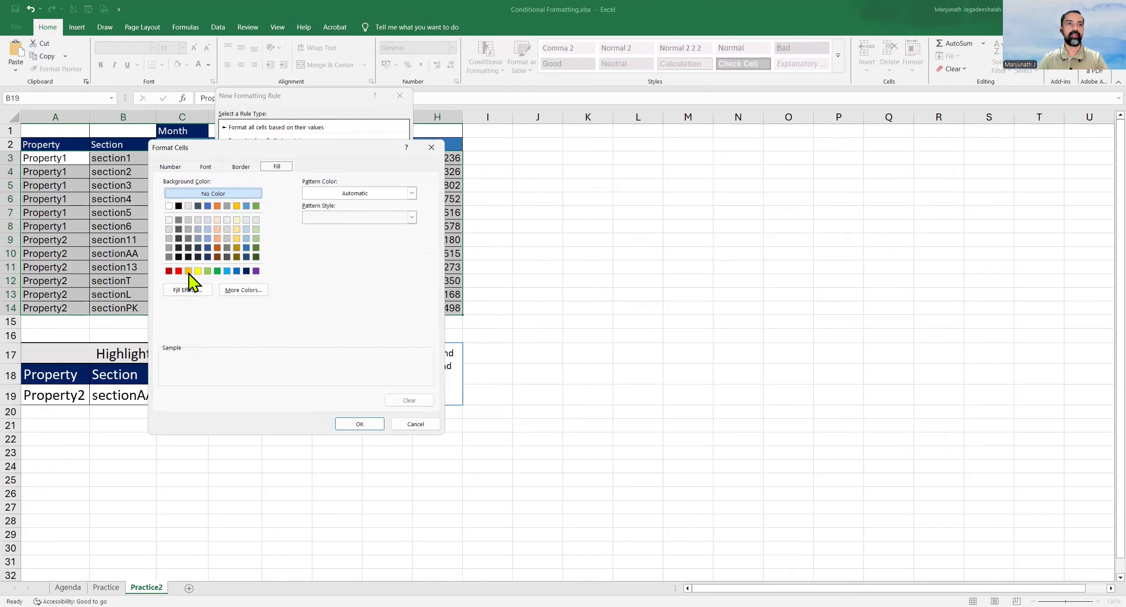
left_click(188, 271)
left_click(207, 271)
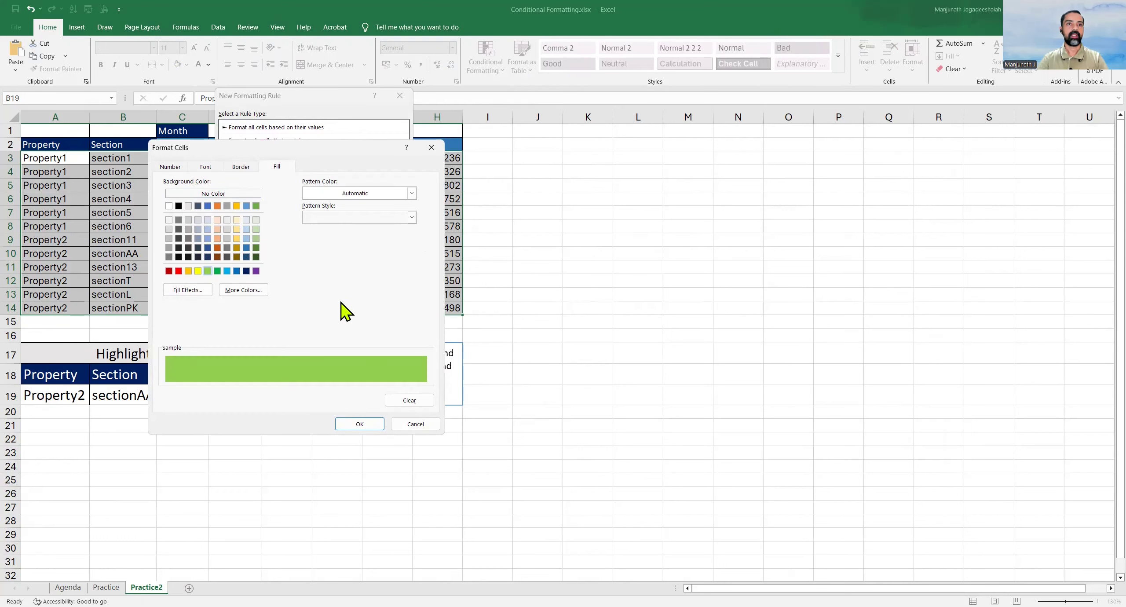
left_click(357, 421)
left_click(357, 421)
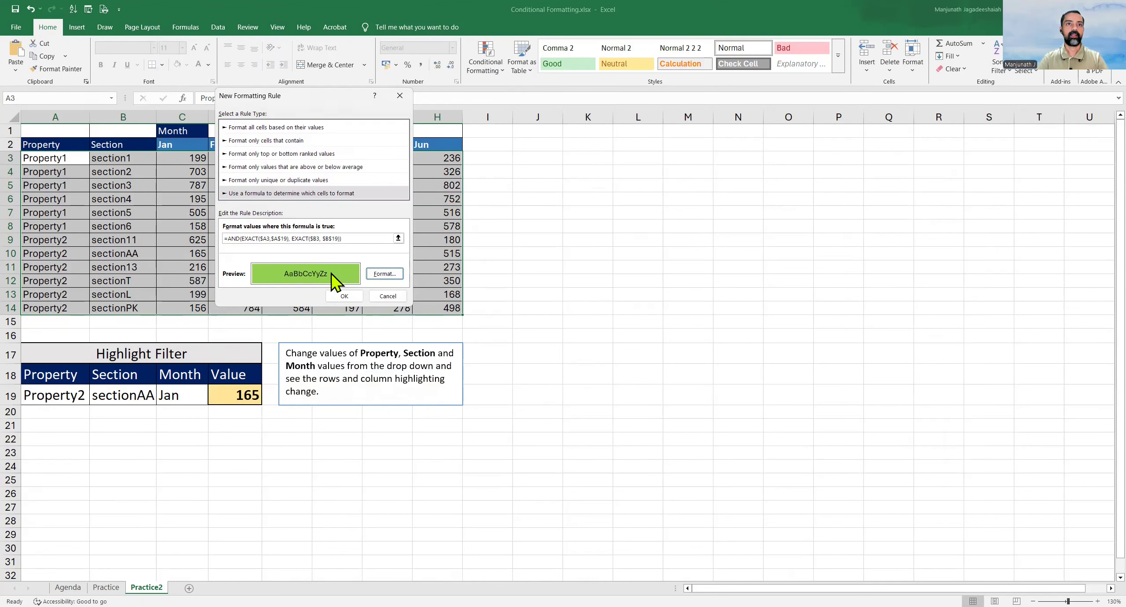
left_click(345, 297)
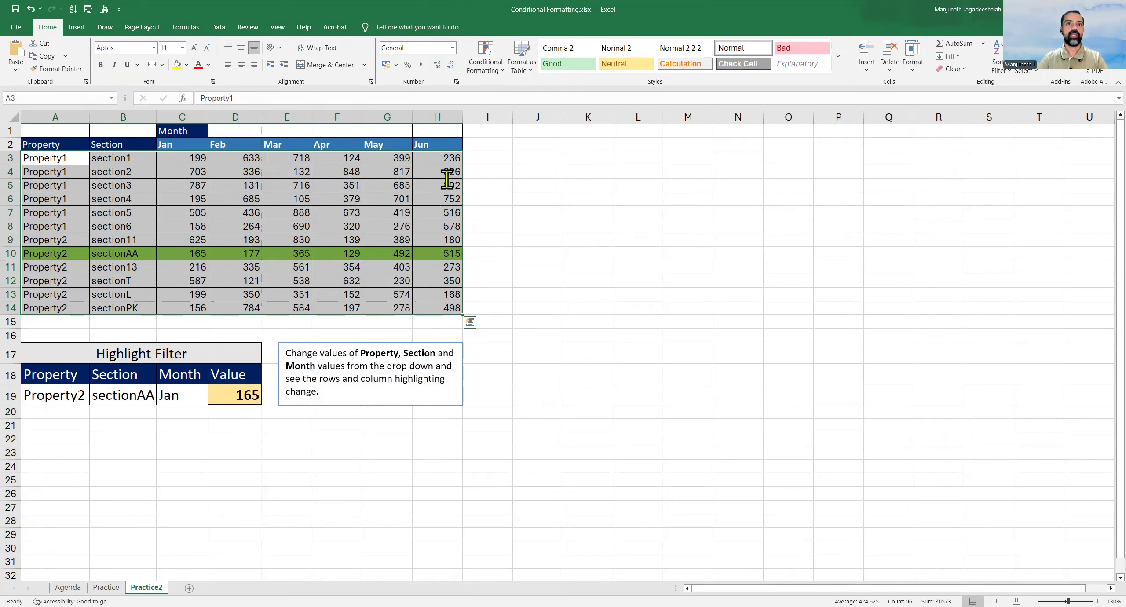
Check the Property and Section filter cells A19 and B19 against the highlighted row, and set the filter's Month to Feb.
left_click(75, 396)
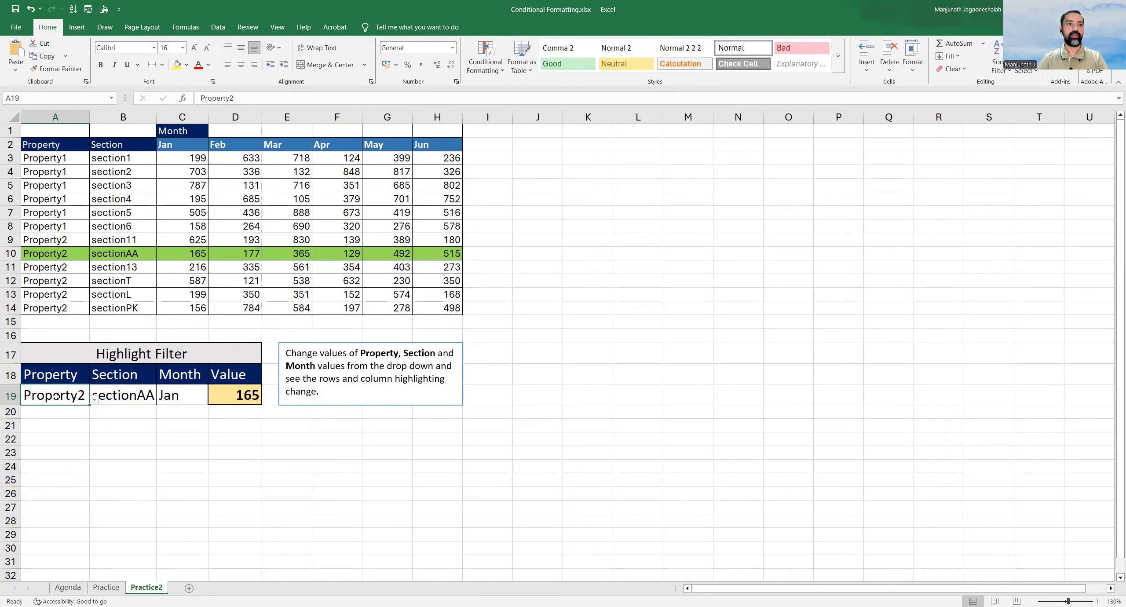
left_click(125, 401)
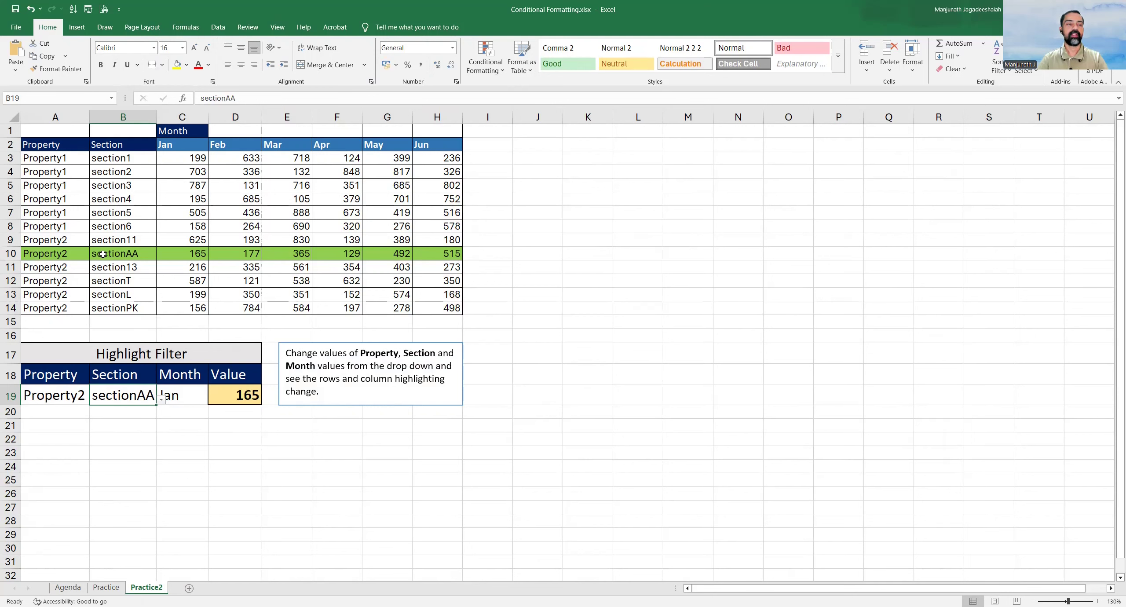
left_click_drag(47, 256, 405, 242)
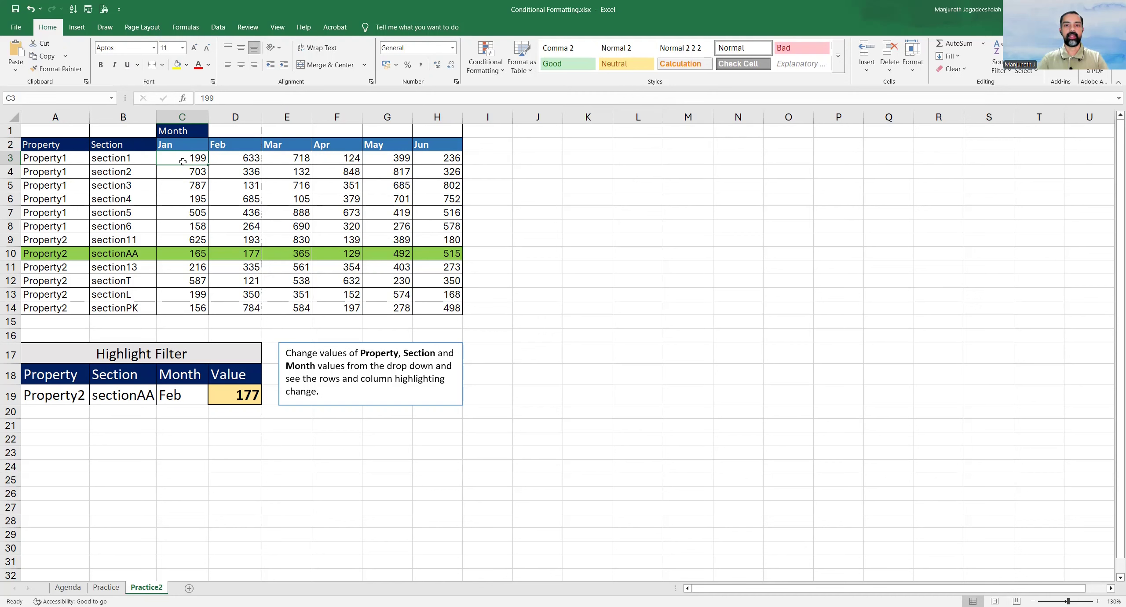
Create a formula-based conditional formatting rule for the monthly values C3:H14 with the formula =C$2=$C$19.
left_click_drag(183, 161, 427, 308)
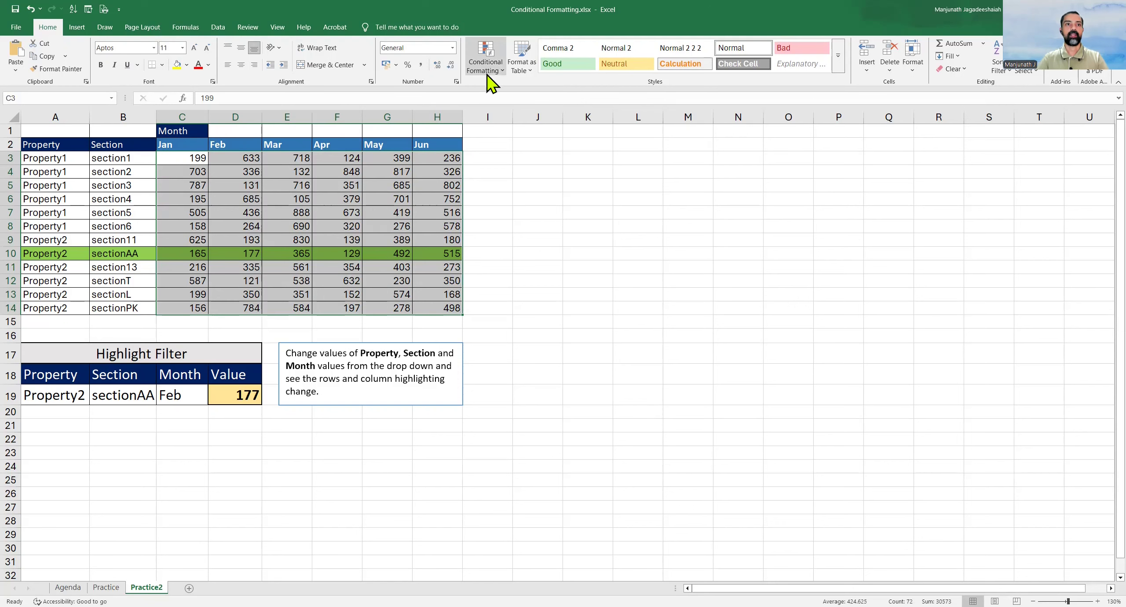
left_click(487, 54)
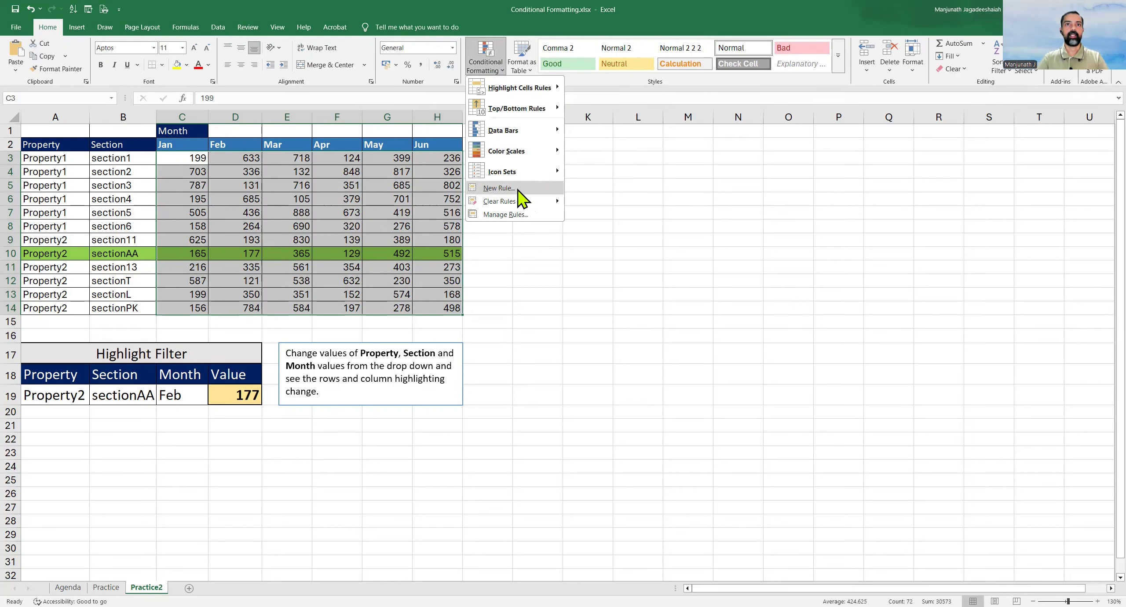
left_click(408, 209)
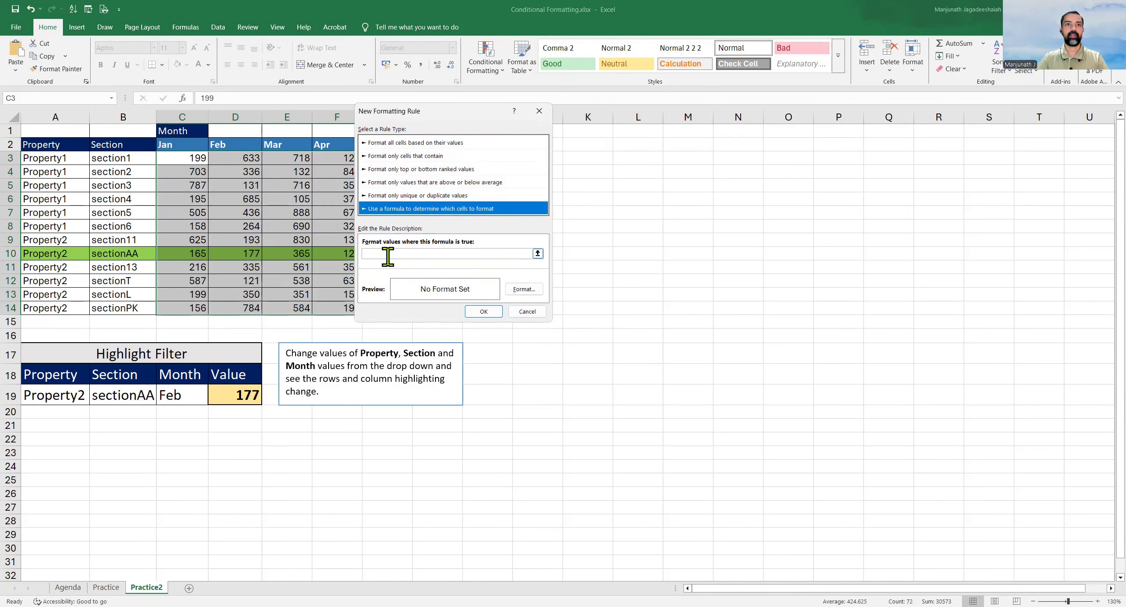
left_click(391, 253)
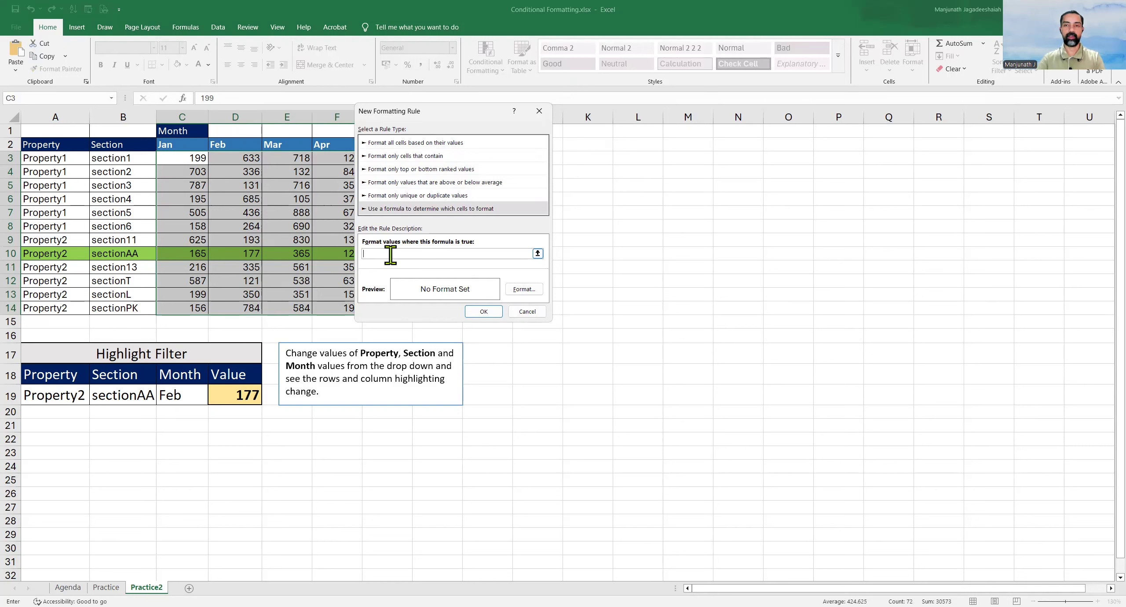
type("=C")
key("BackSpace")
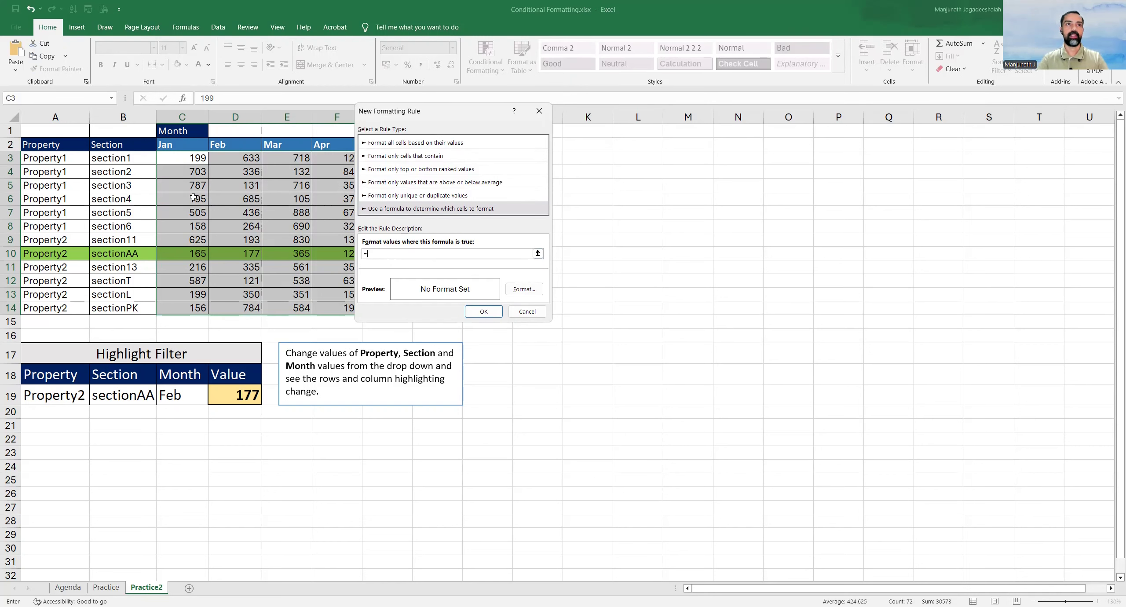
left_click(189, 143)
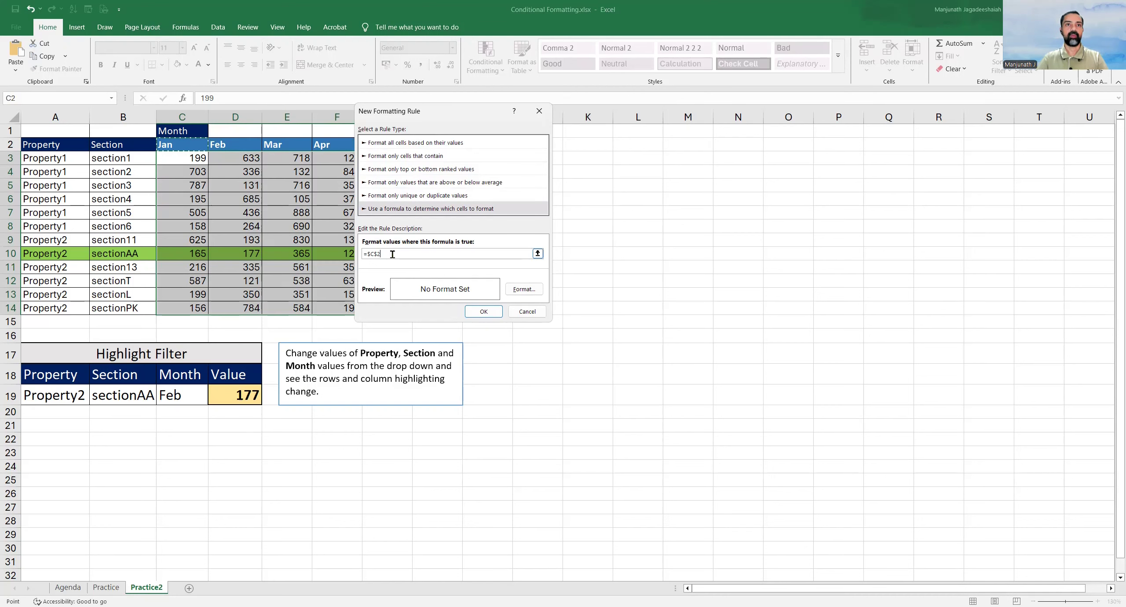
left_click(385, 254)
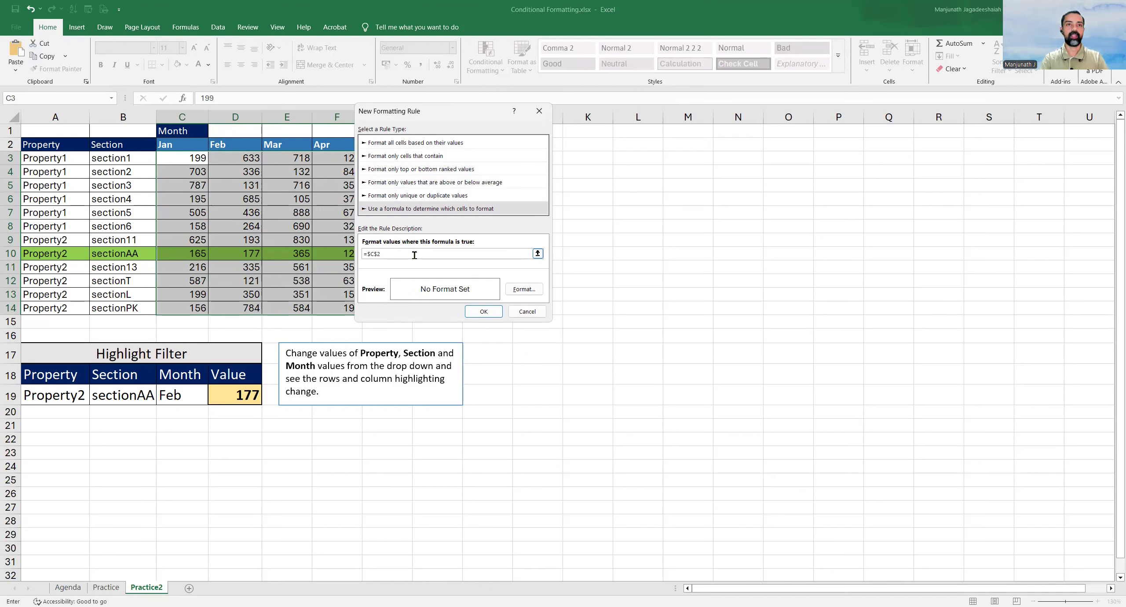
key("F4")
left_click(188, 398)
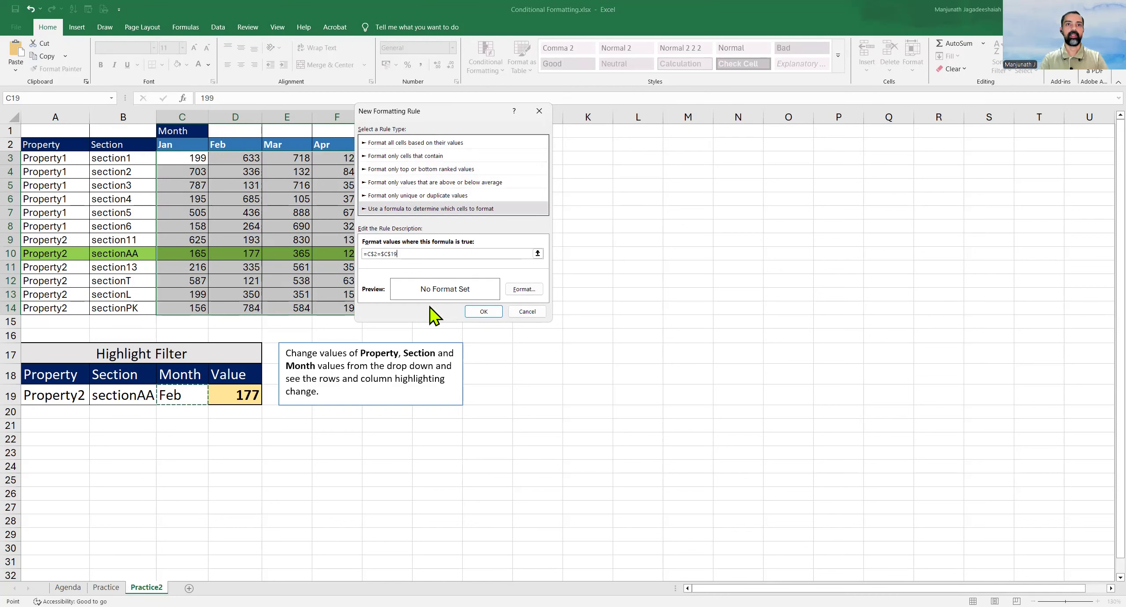
Give the month rule a yellow fill and apply it to the monthly values.
left_click(524, 289)
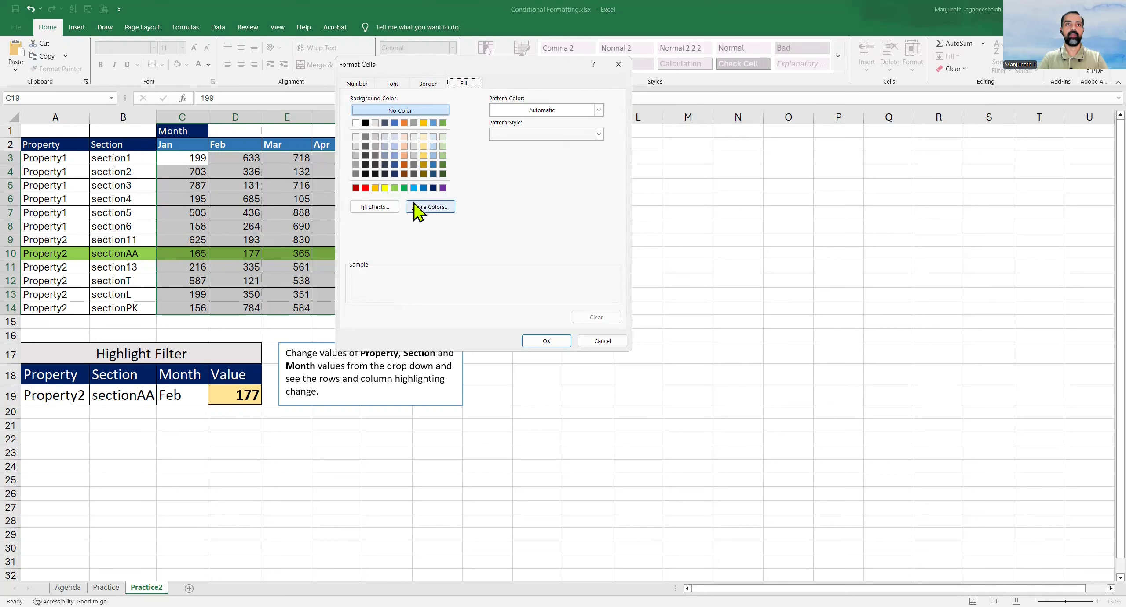
left_click(386, 187)
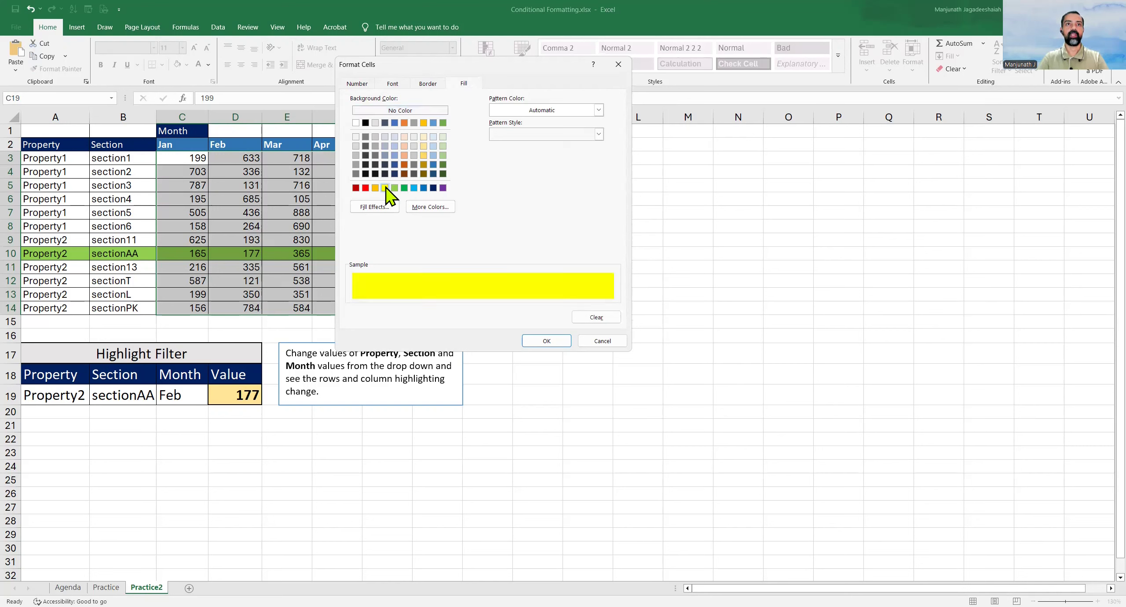
left_click(534, 343)
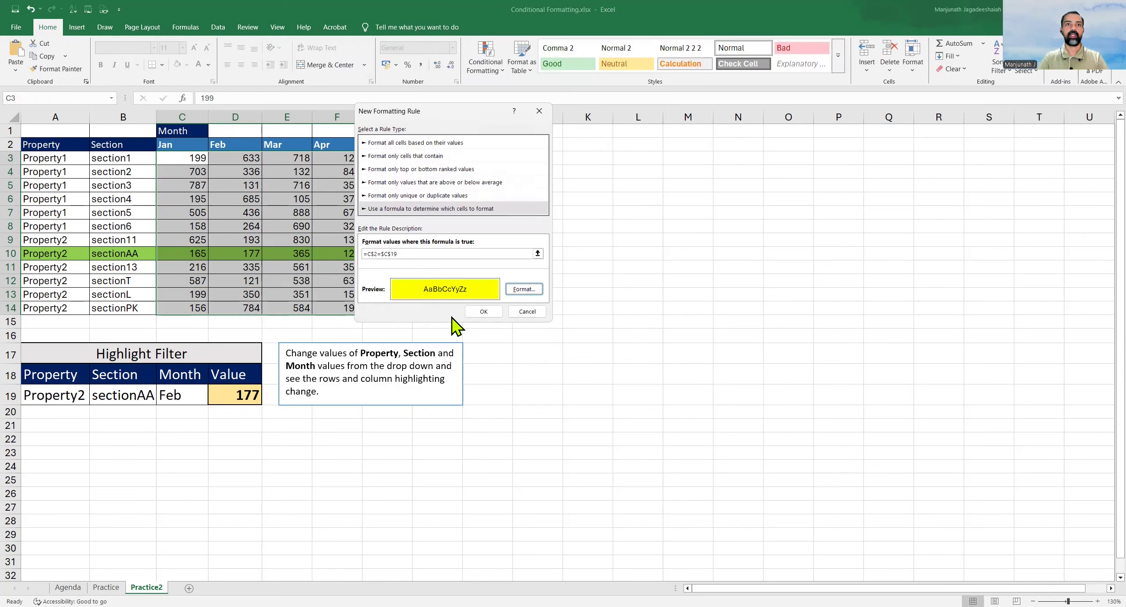
left_click(484, 311)
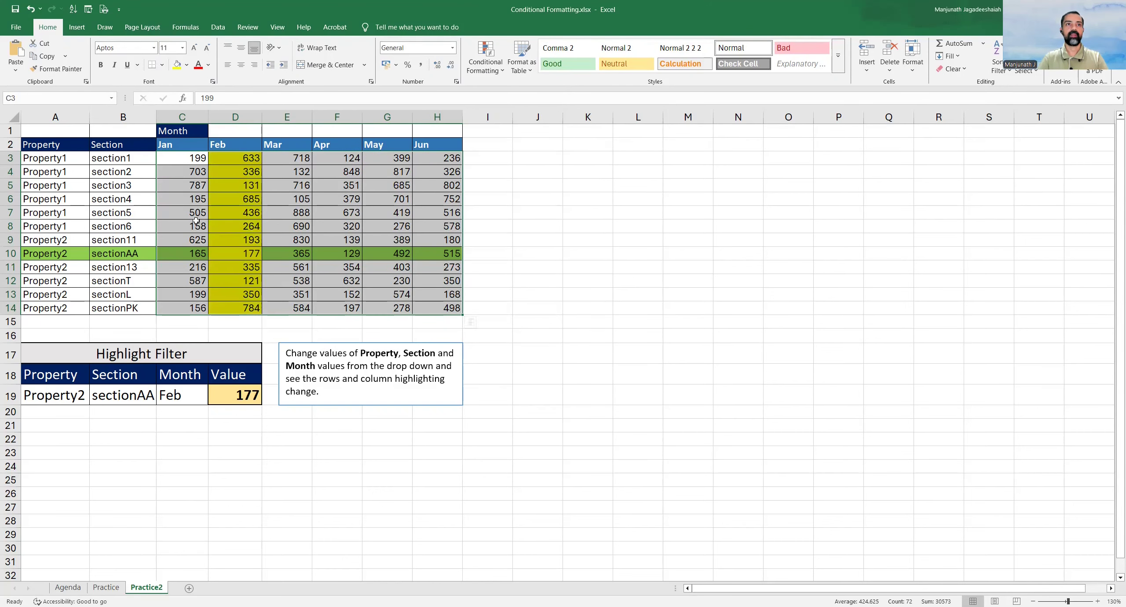
left_click(241, 197)
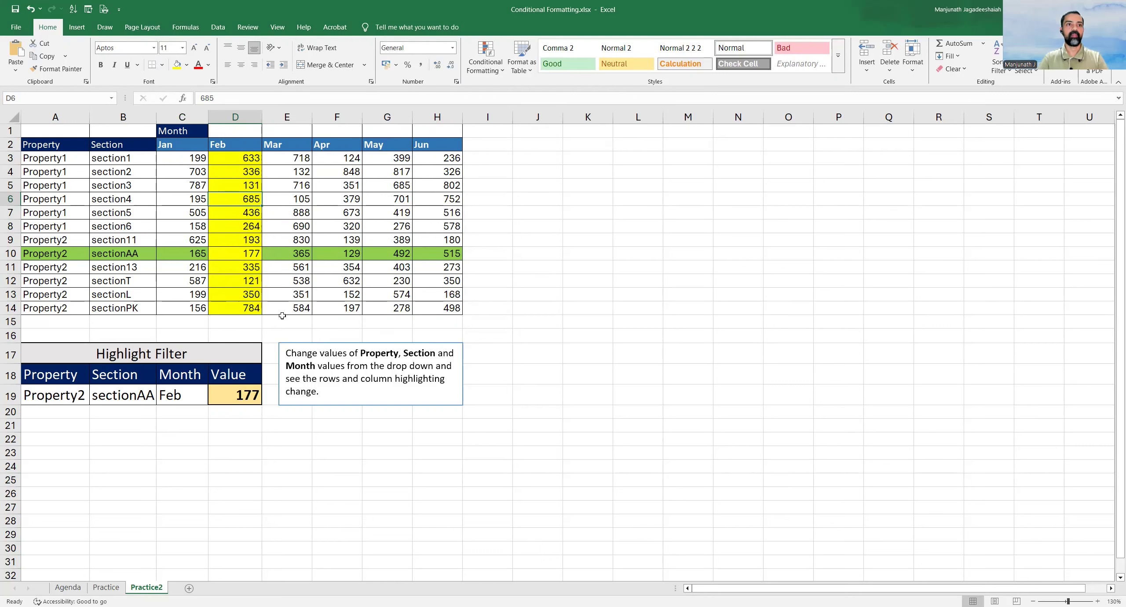
Test the highlighting by setting the filter's Section to sectionT and its Month to May.
left_click(188, 397)
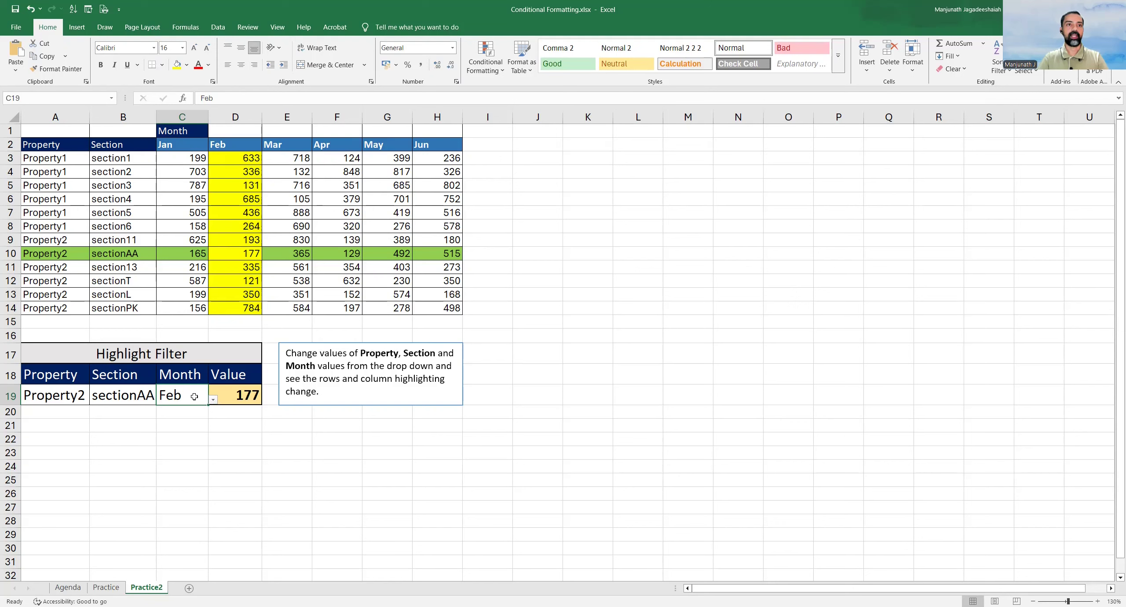
left_click_drag(232, 160, 233, 309)
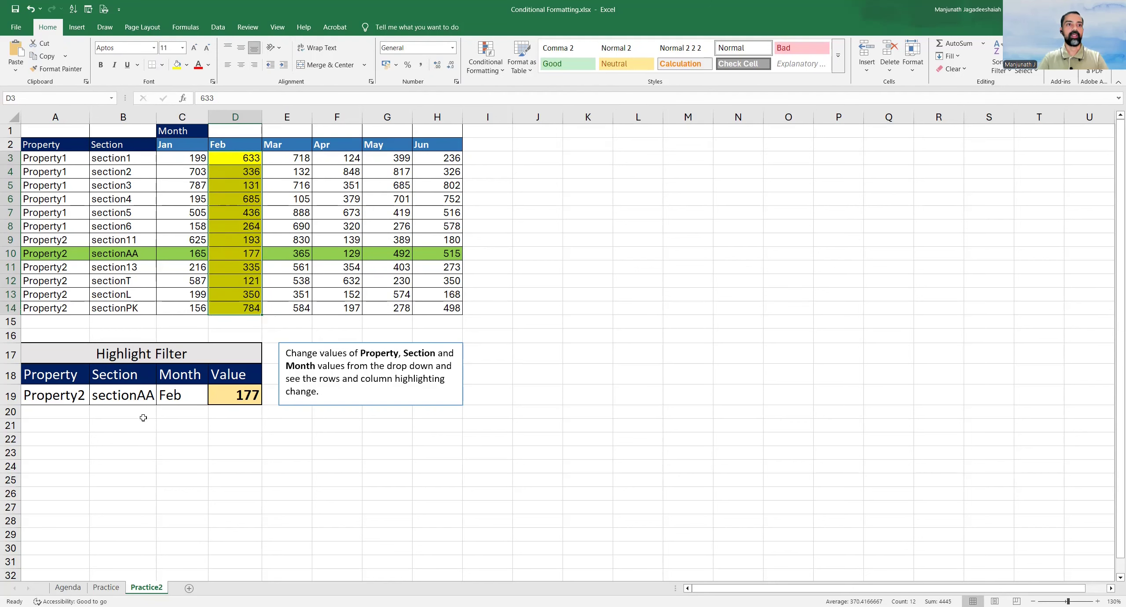
left_click(125, 401)
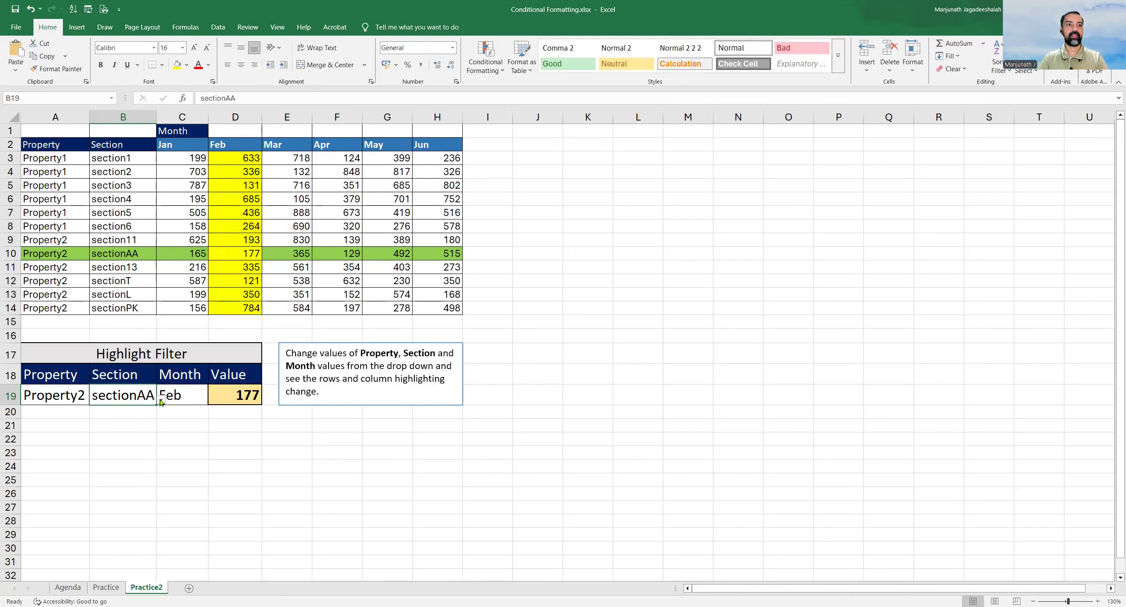
left_click(160, 401)
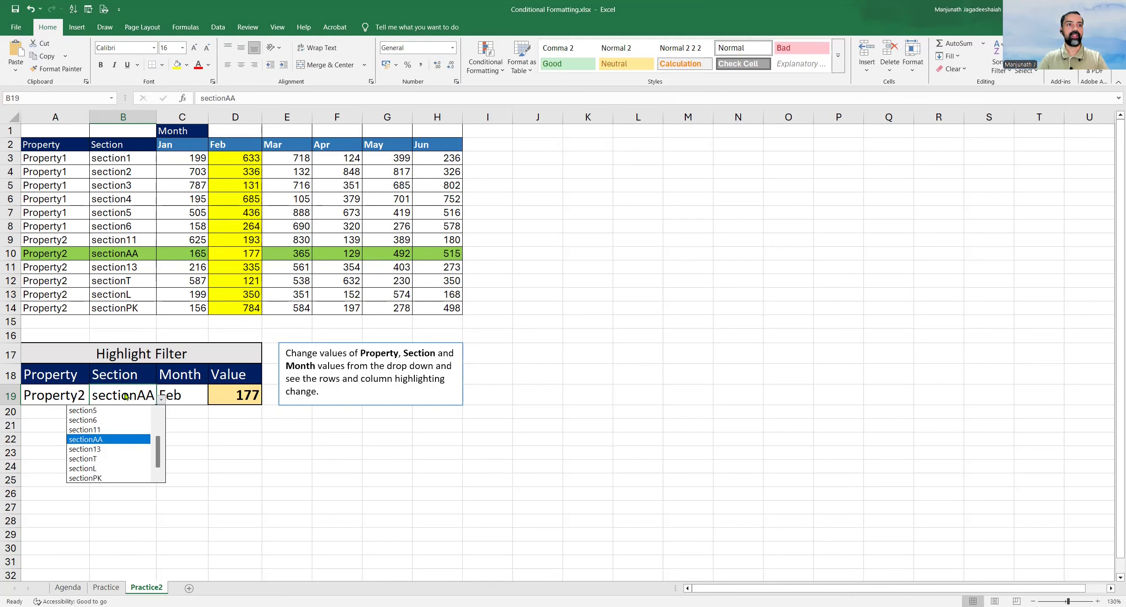
left_click(104, 457)
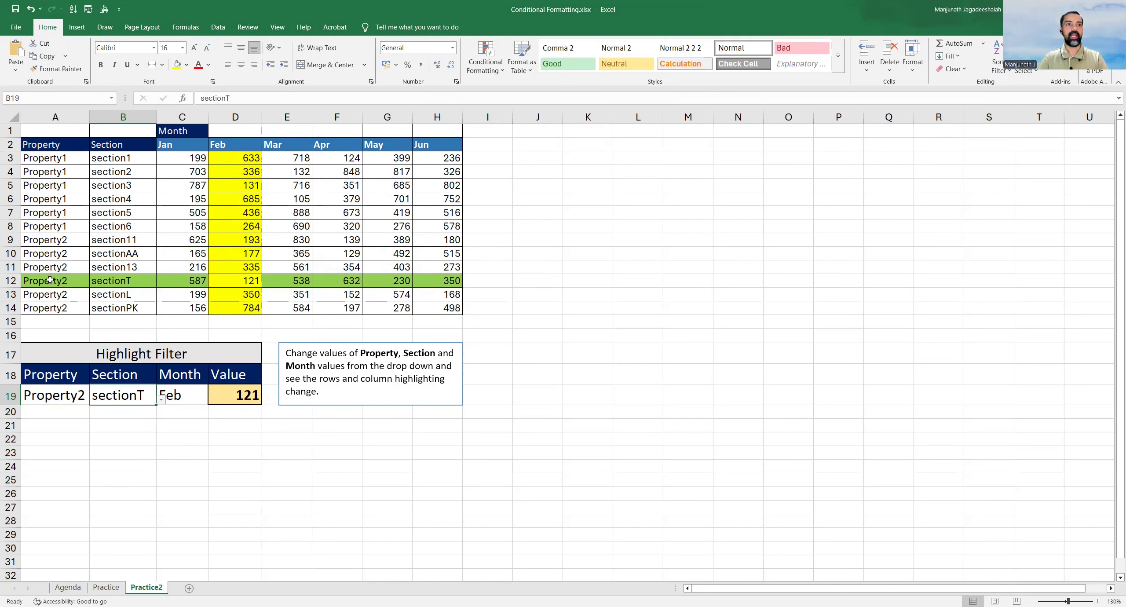
left_click(435, 282)
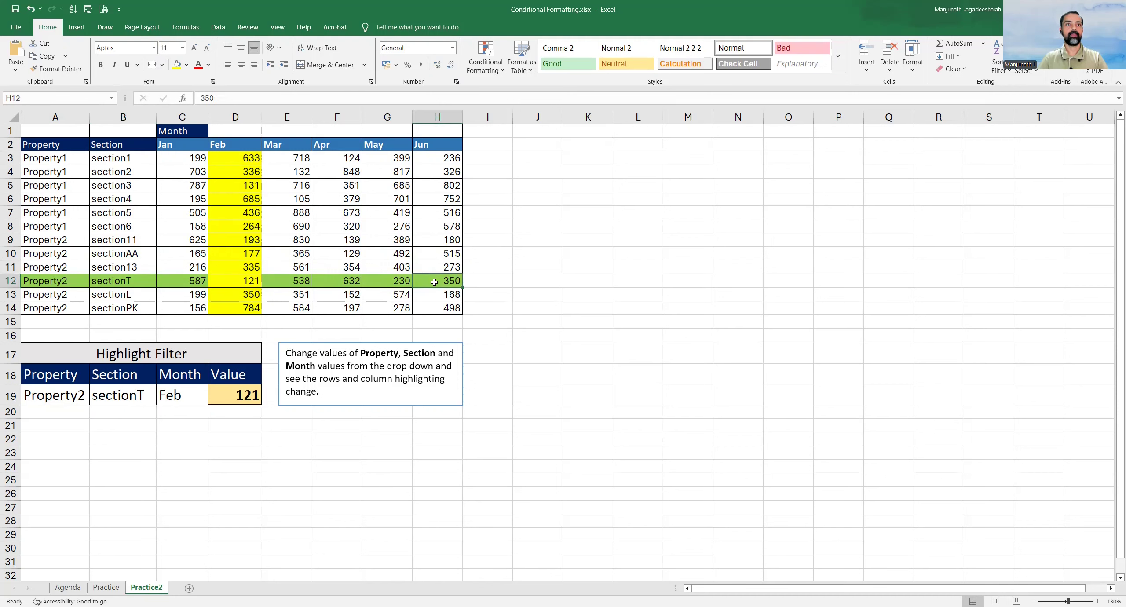
left_click(172, 396)
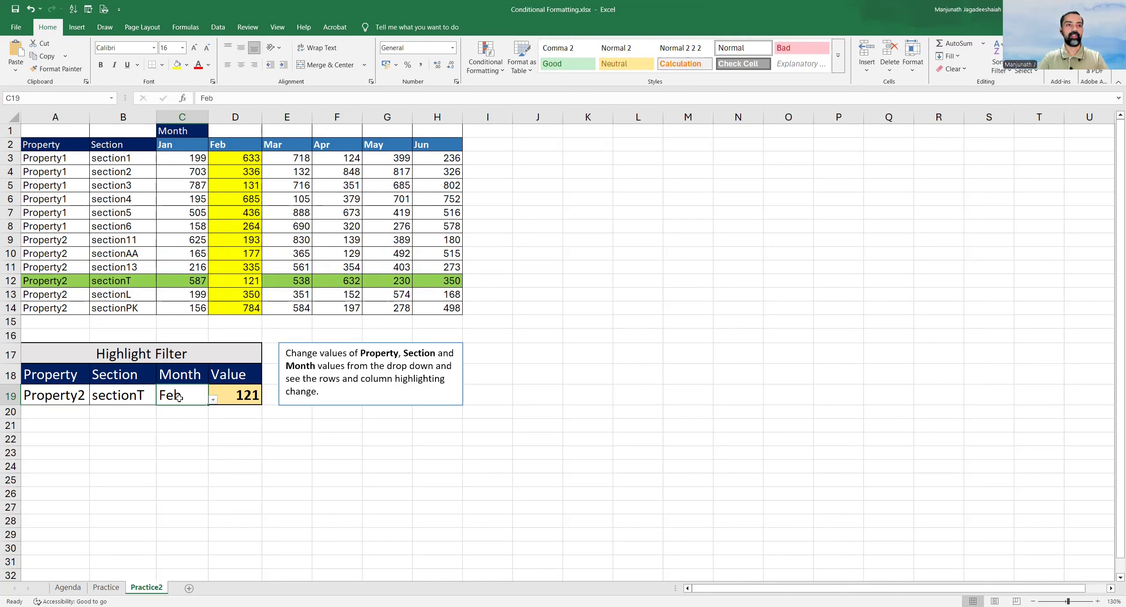
left_click(212, 401)
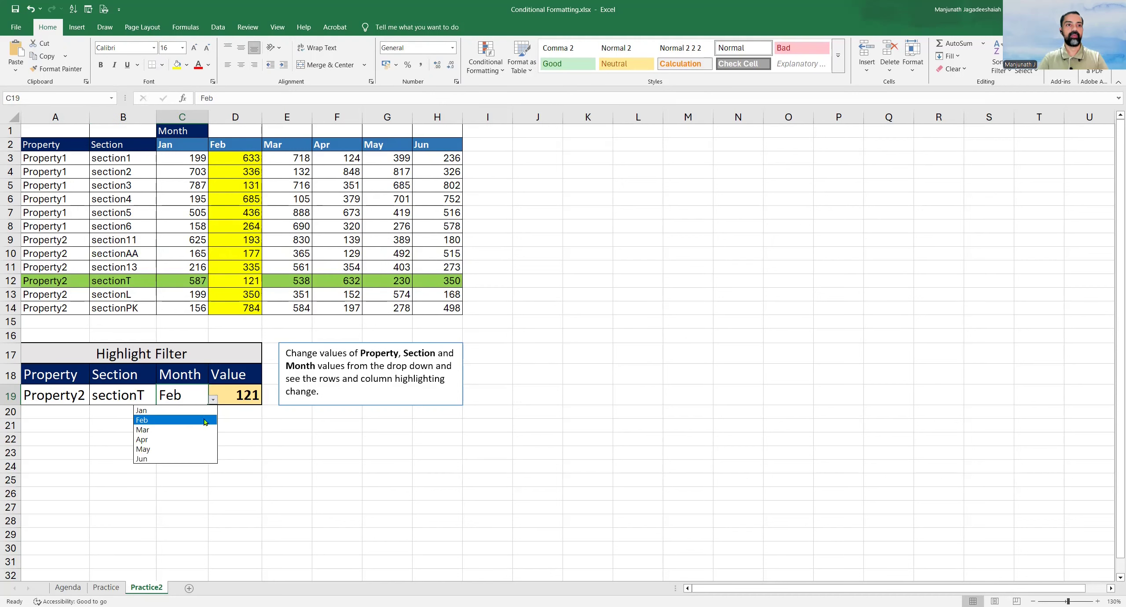
left_click(174, 449)
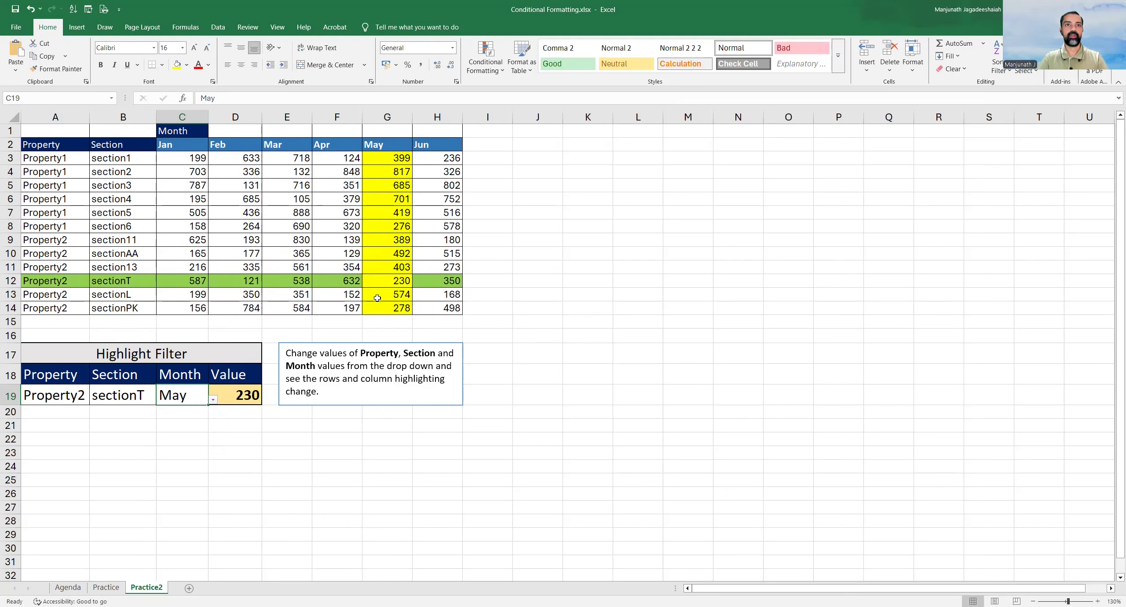
Set the filter's Property to Property1 and Section to section4, and check the matching table row.
left_click(66, 395)
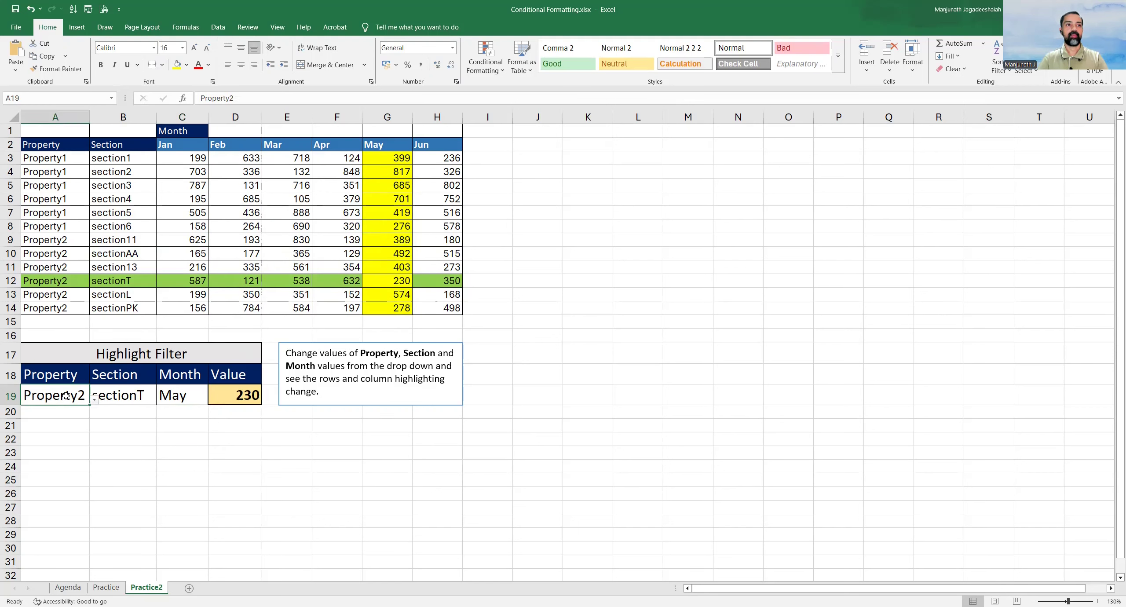
left_click(94, 399)
left_click(71, 410)
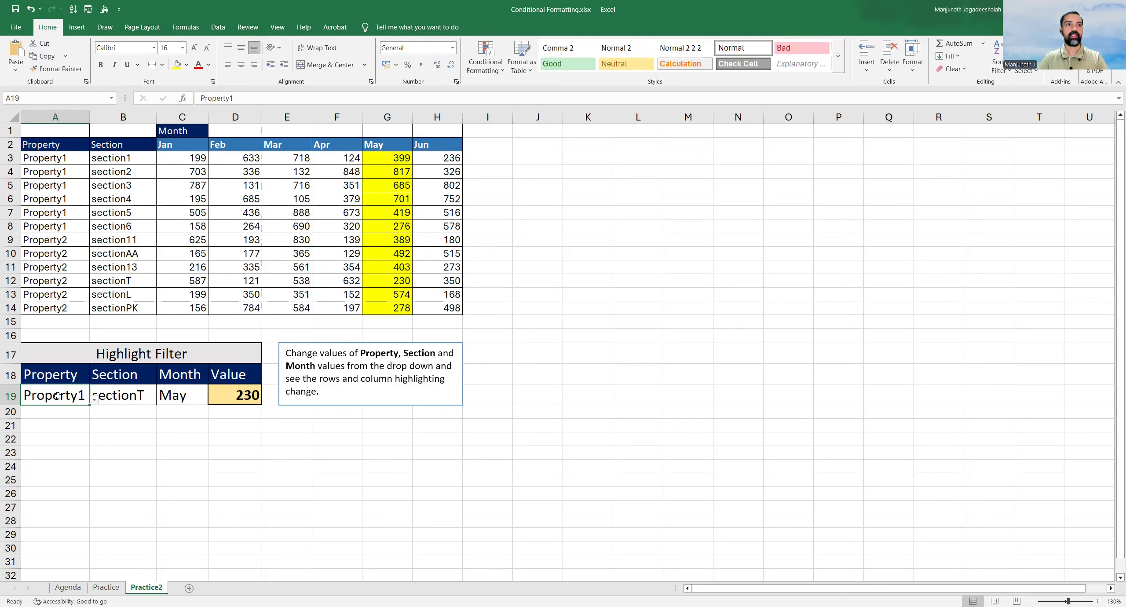
key("shift+Right")
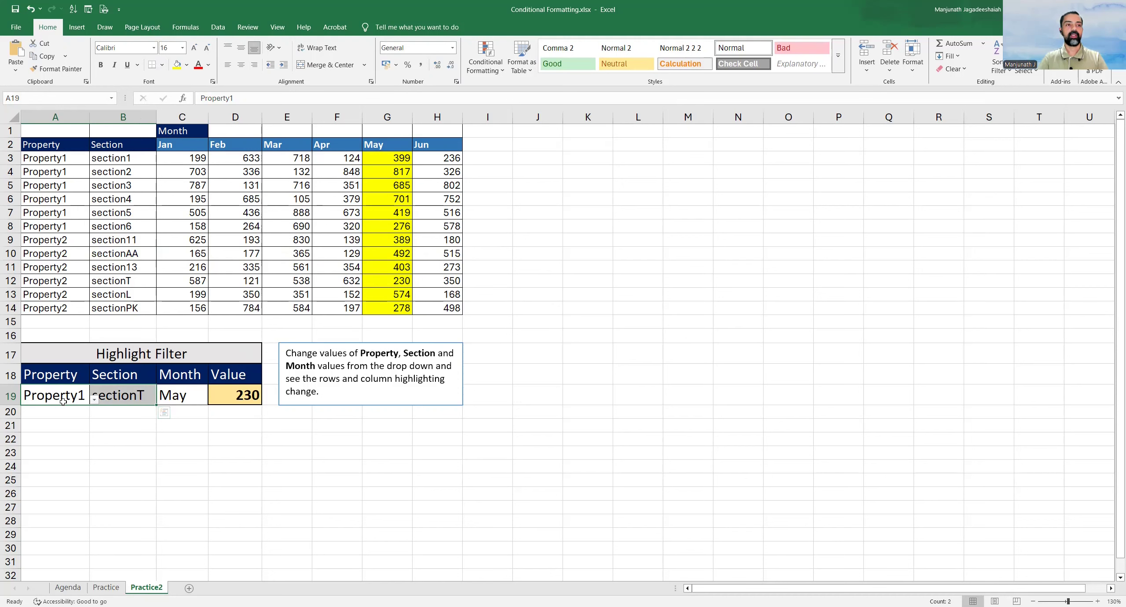
left_click(62, 397)
left_click(133, 396)
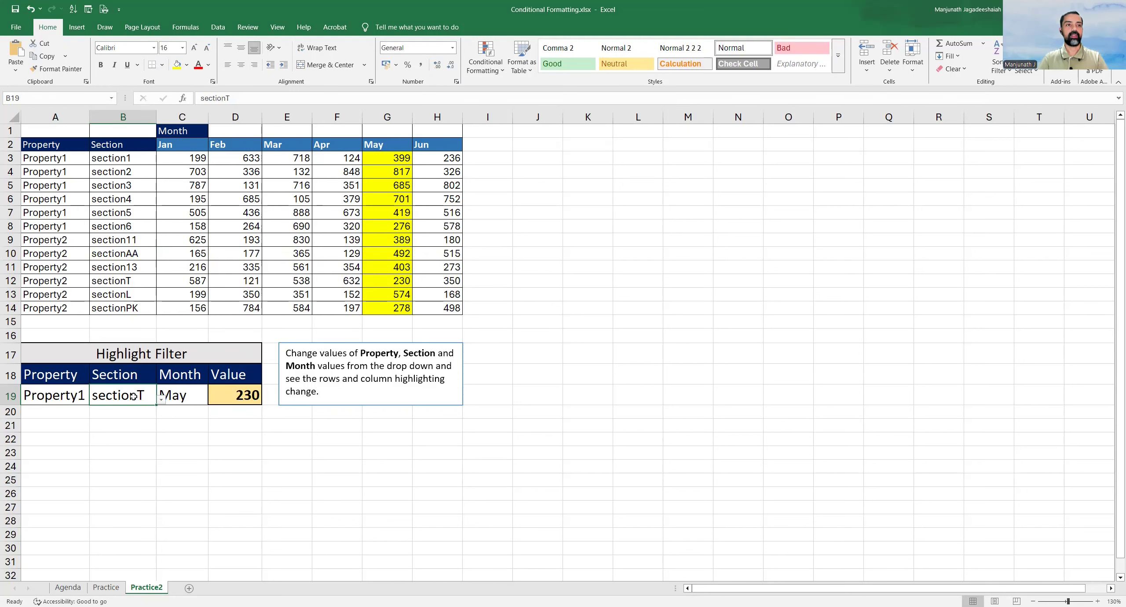
left_click(160, 399)
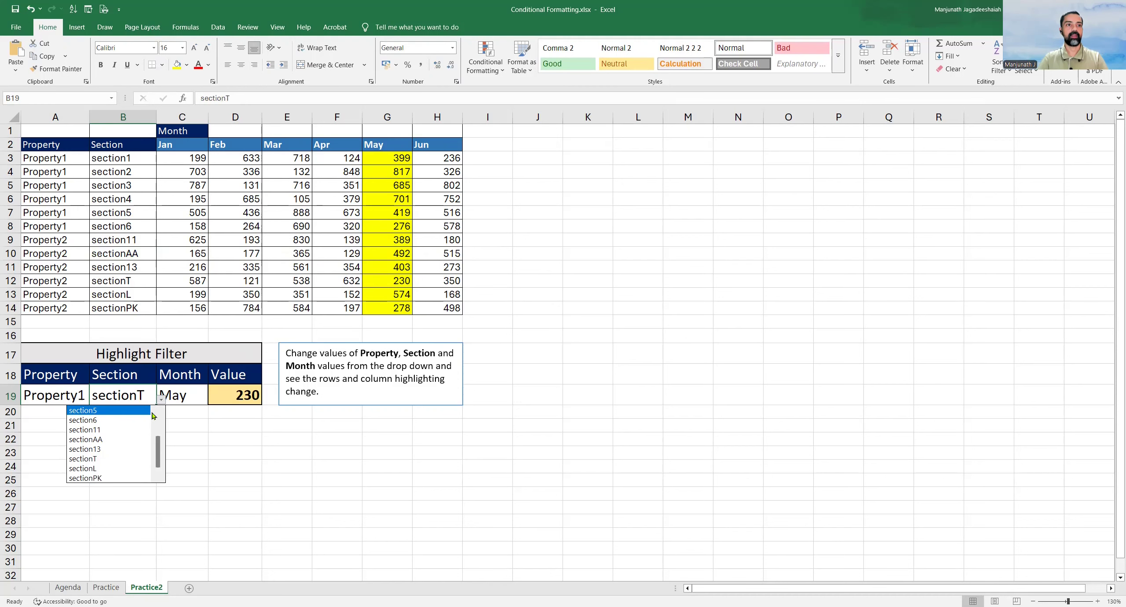
left_click(160, 413)
left_click(129, 411)
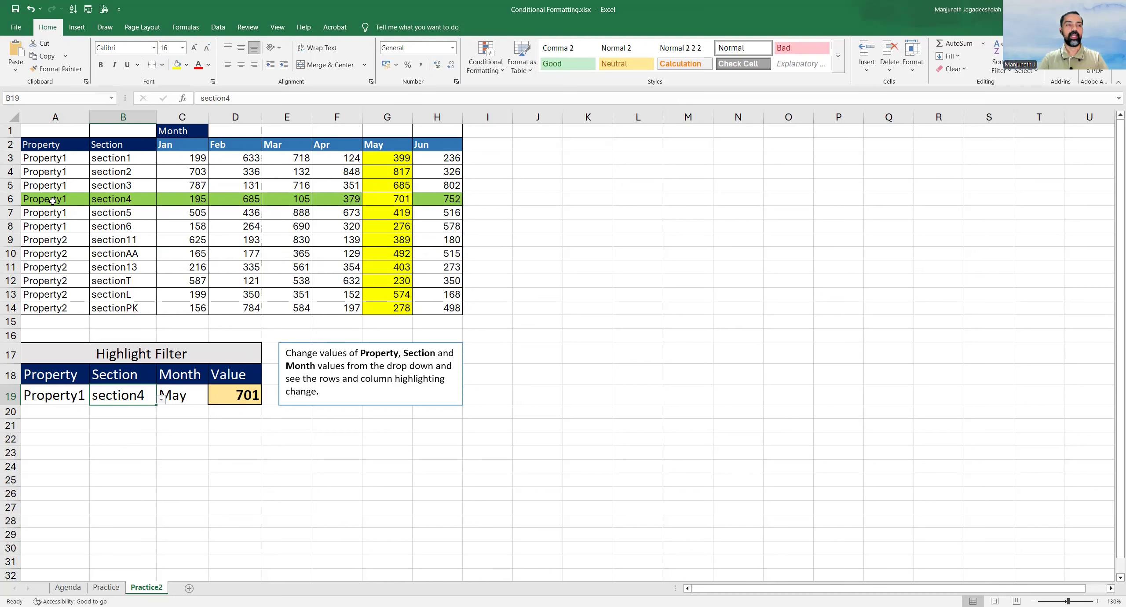
left_click_drag(52, 200, 429, 201)
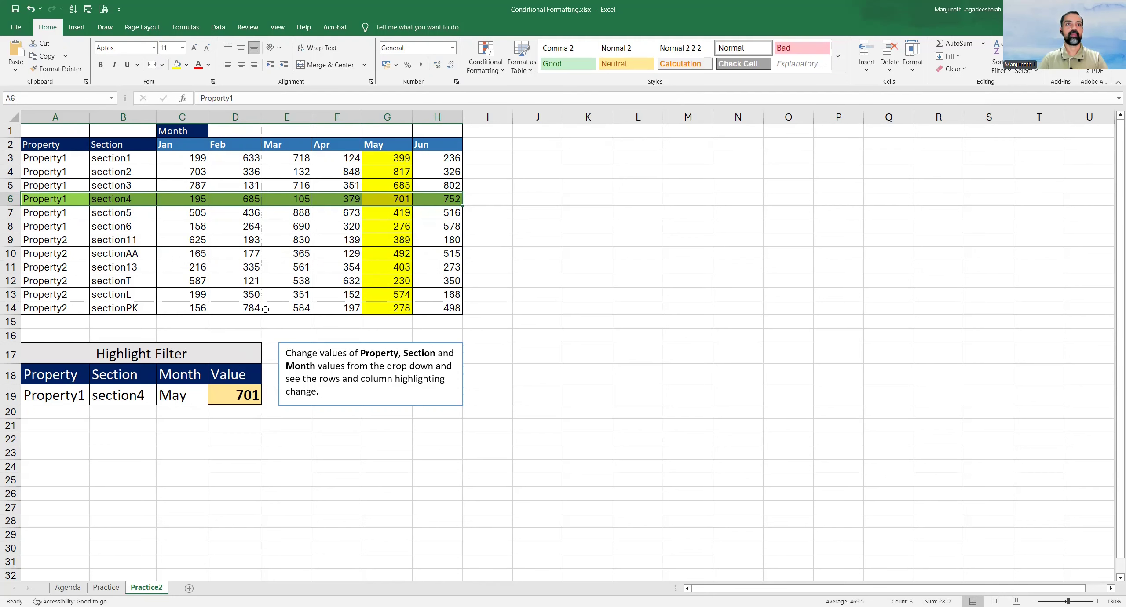